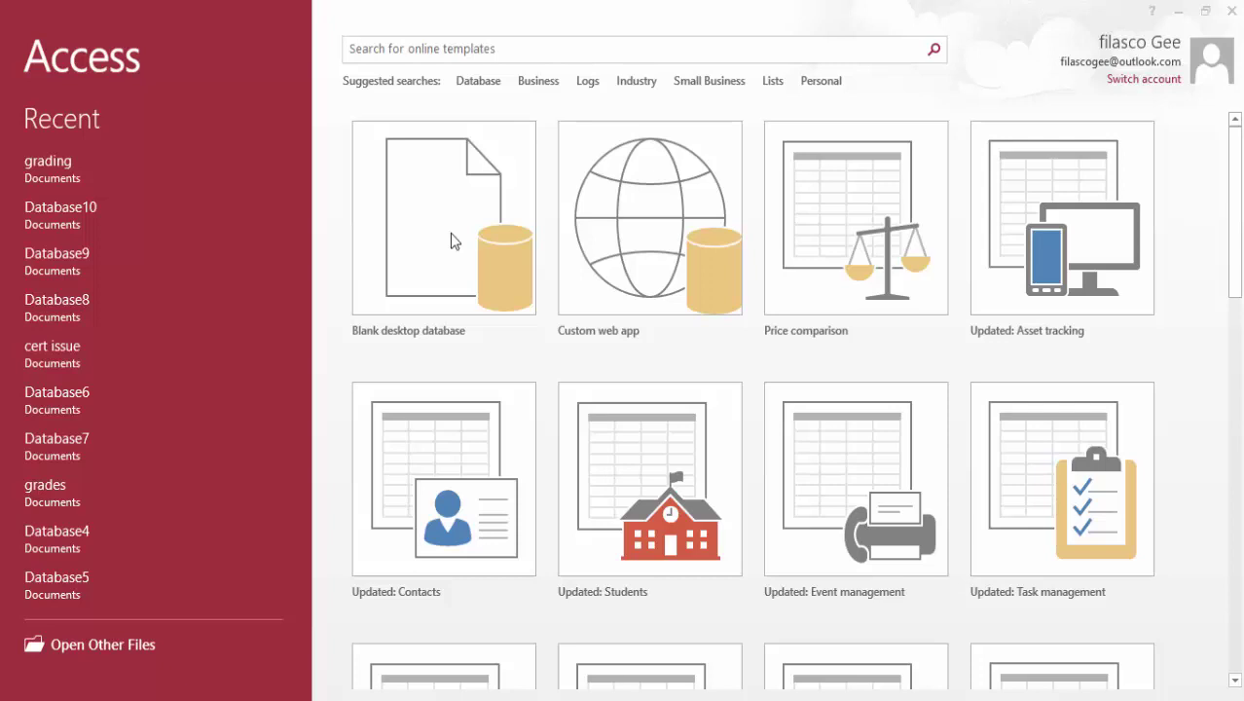
Create a blank desktop database with the file name "Testing Database"
click(449, 233)
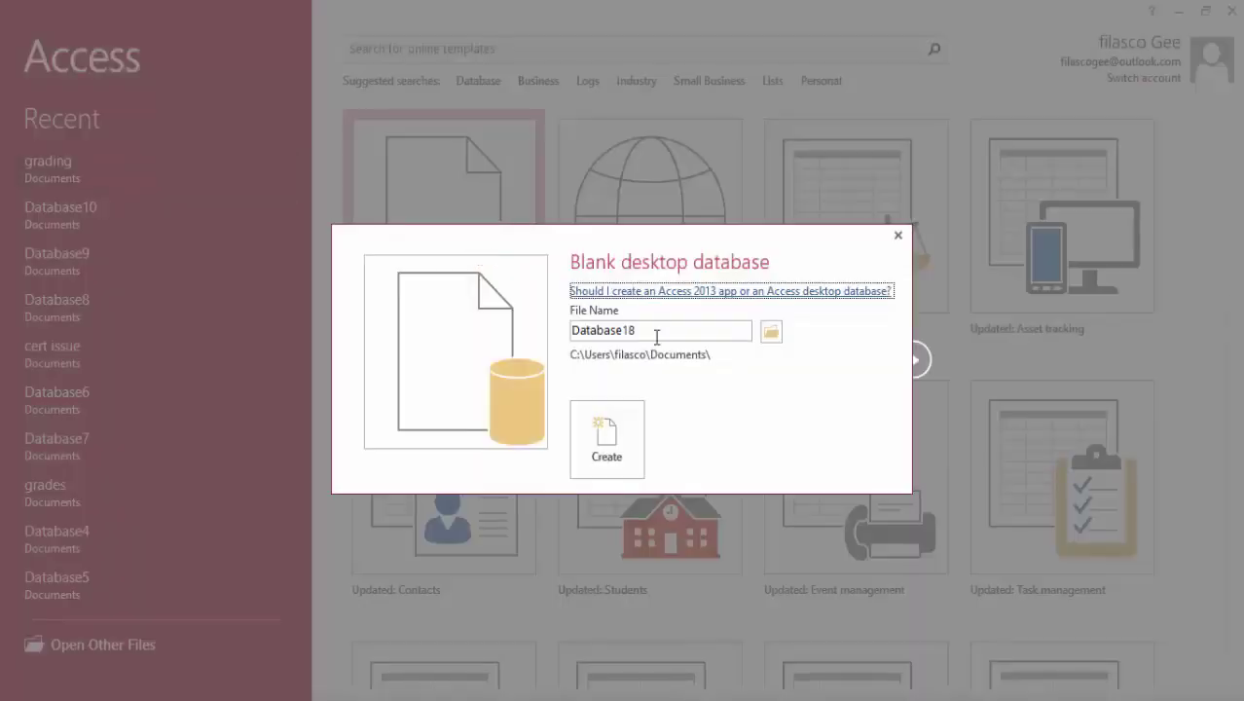
click(644, 336)
drag(572, 331, 669, 322)
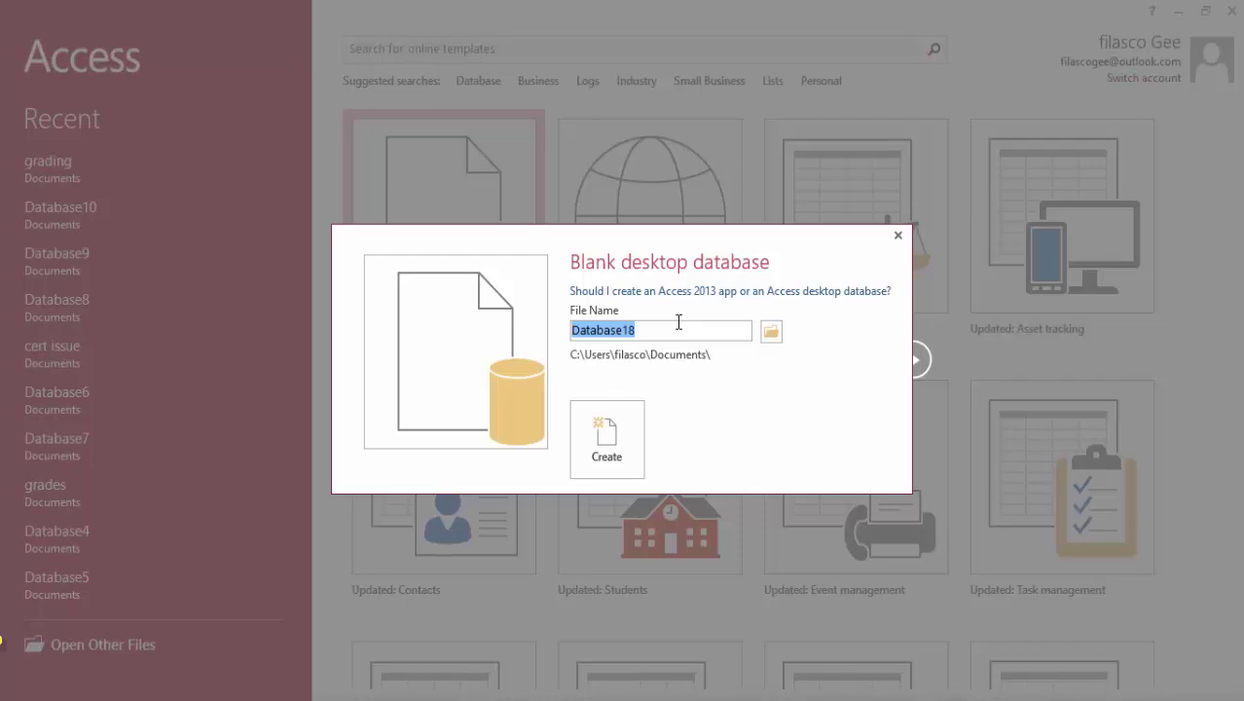
text(Testing )
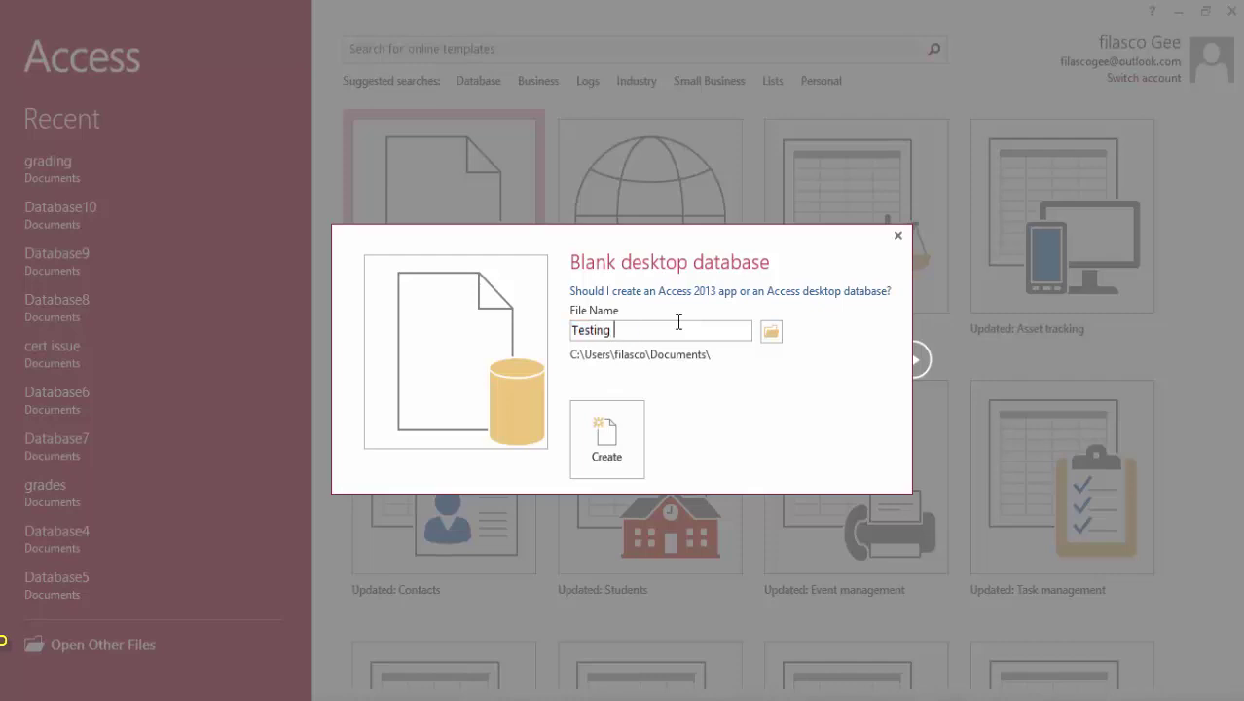
text(Database)
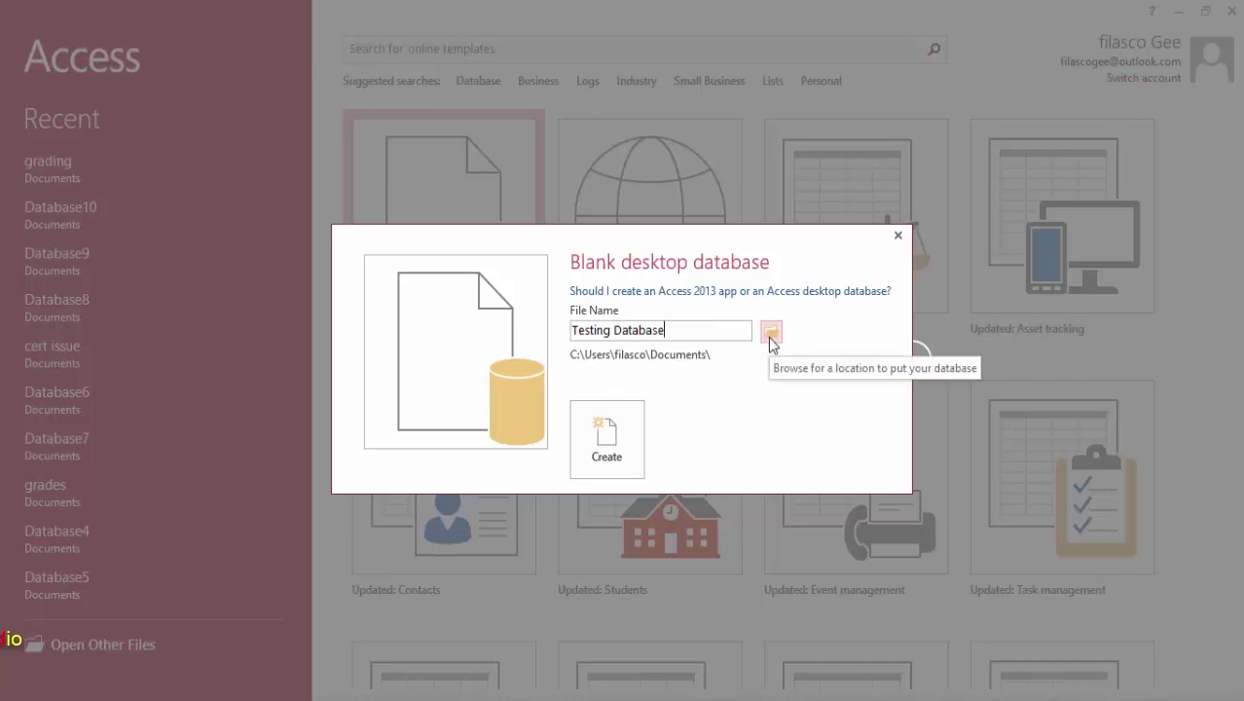
click(584, 434)
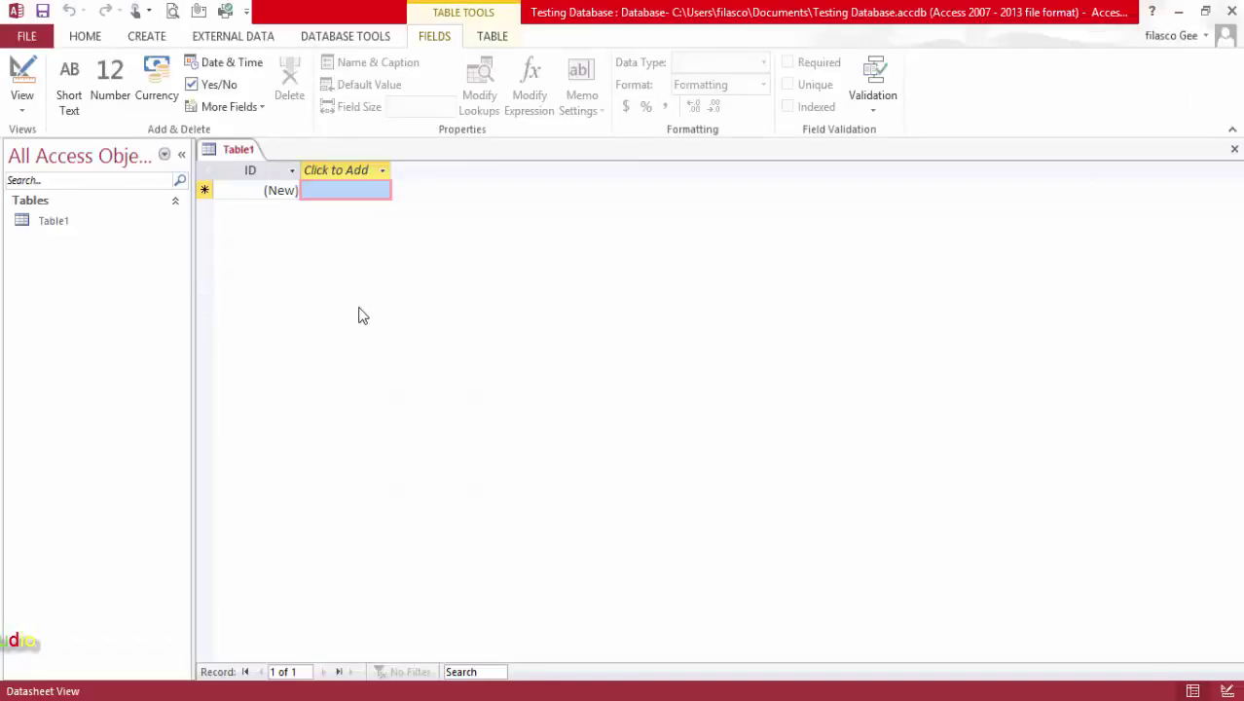
Switch the new table to Design view, saving it under the name "testing tbl"
click(29, 85)
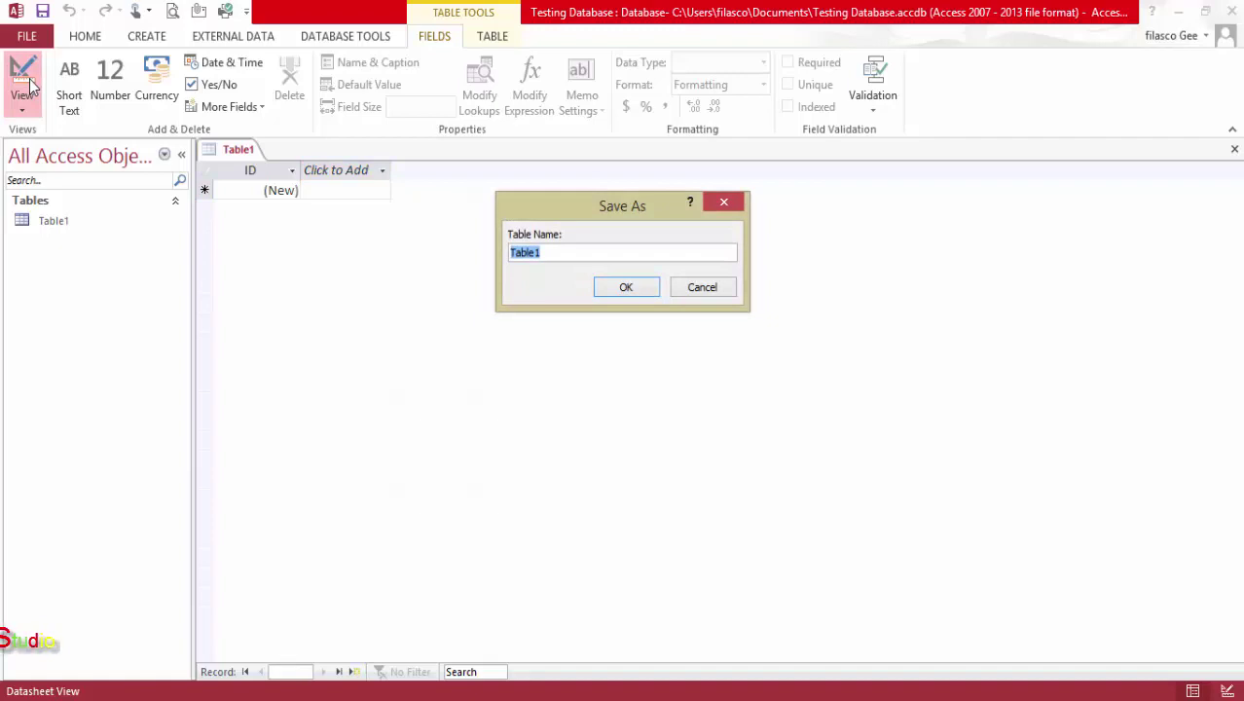
text(testin)
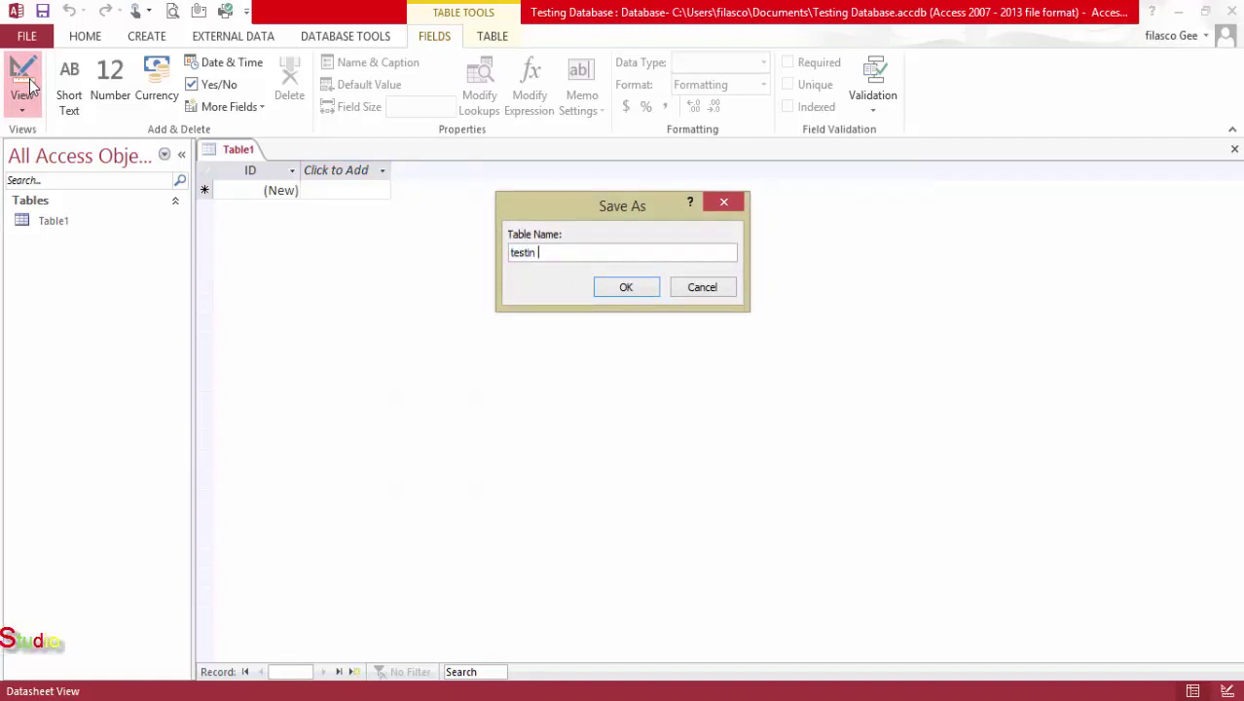
text(g)
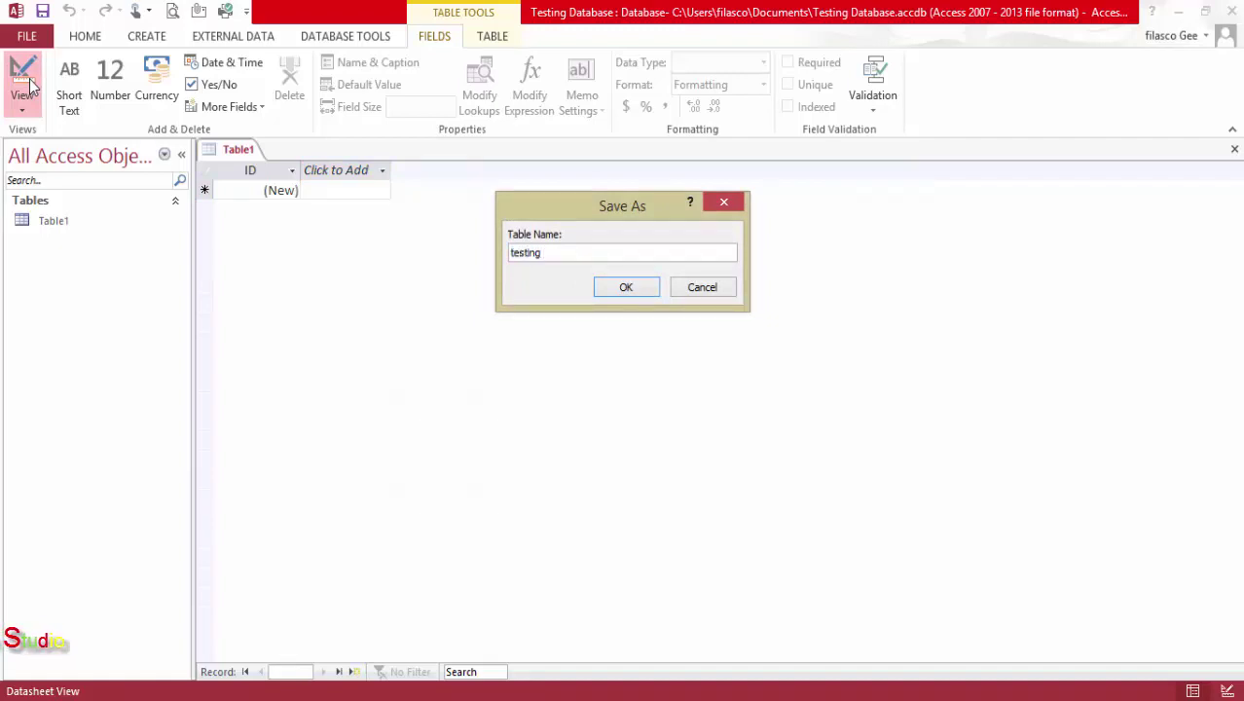
text( tbl)
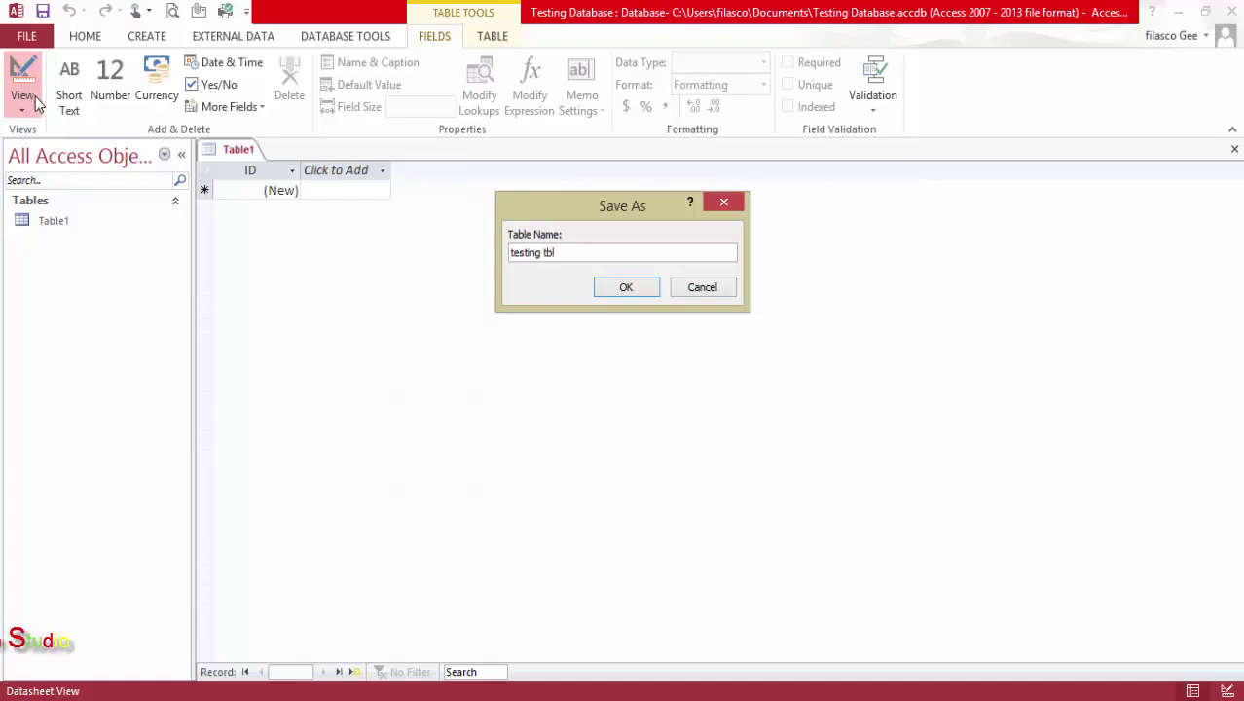
click(624, 288)
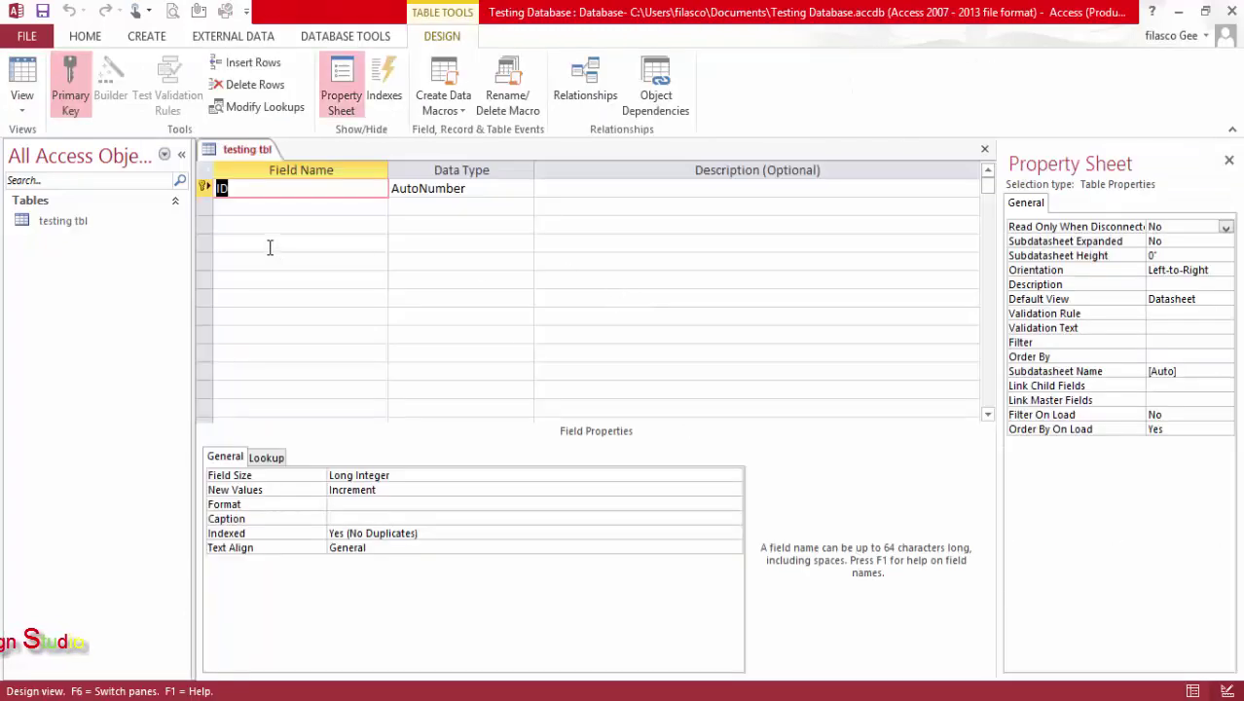
Rename the ID field as "Testing ID" and add a field named "Candidate Full Name" below it
click(218, 189)
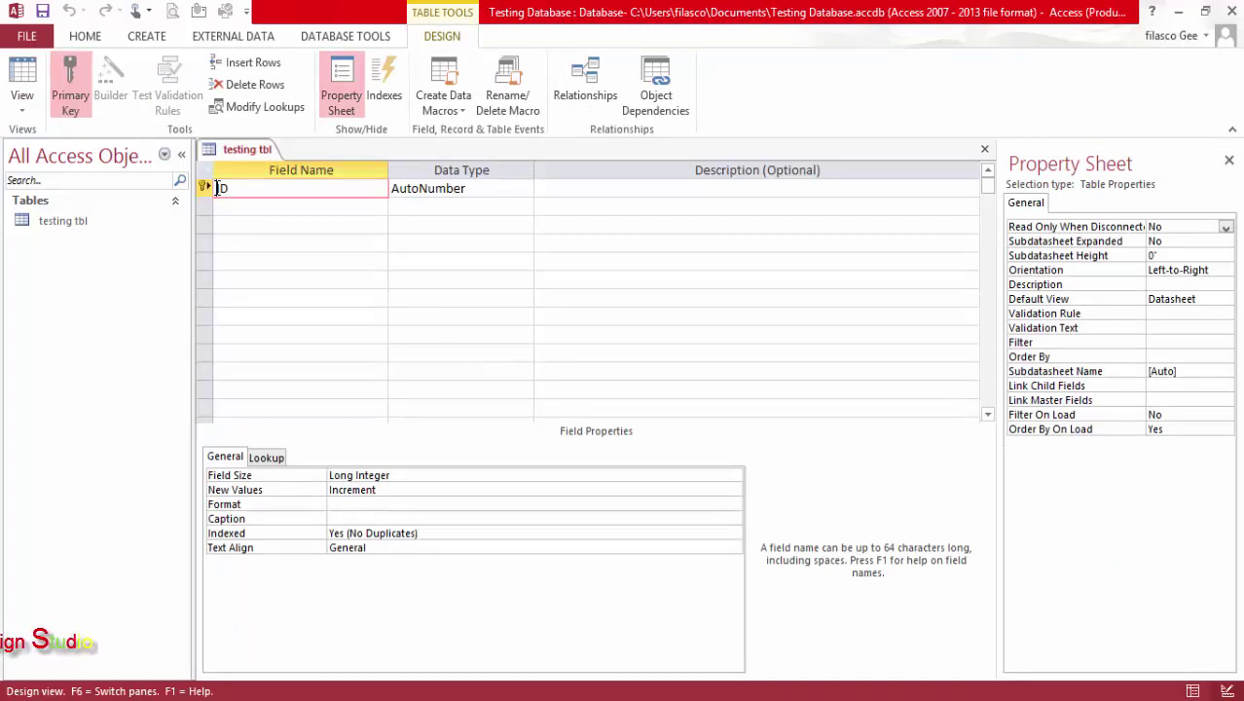
text(Testing)
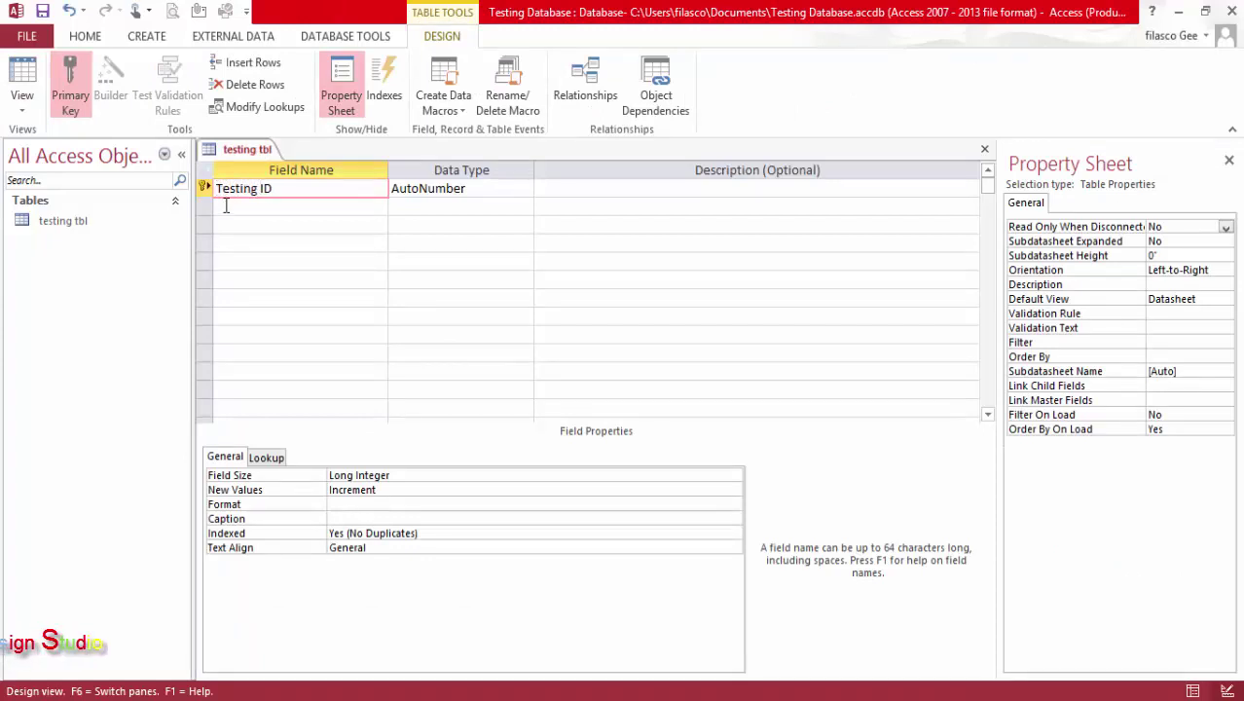
click(225, 209)
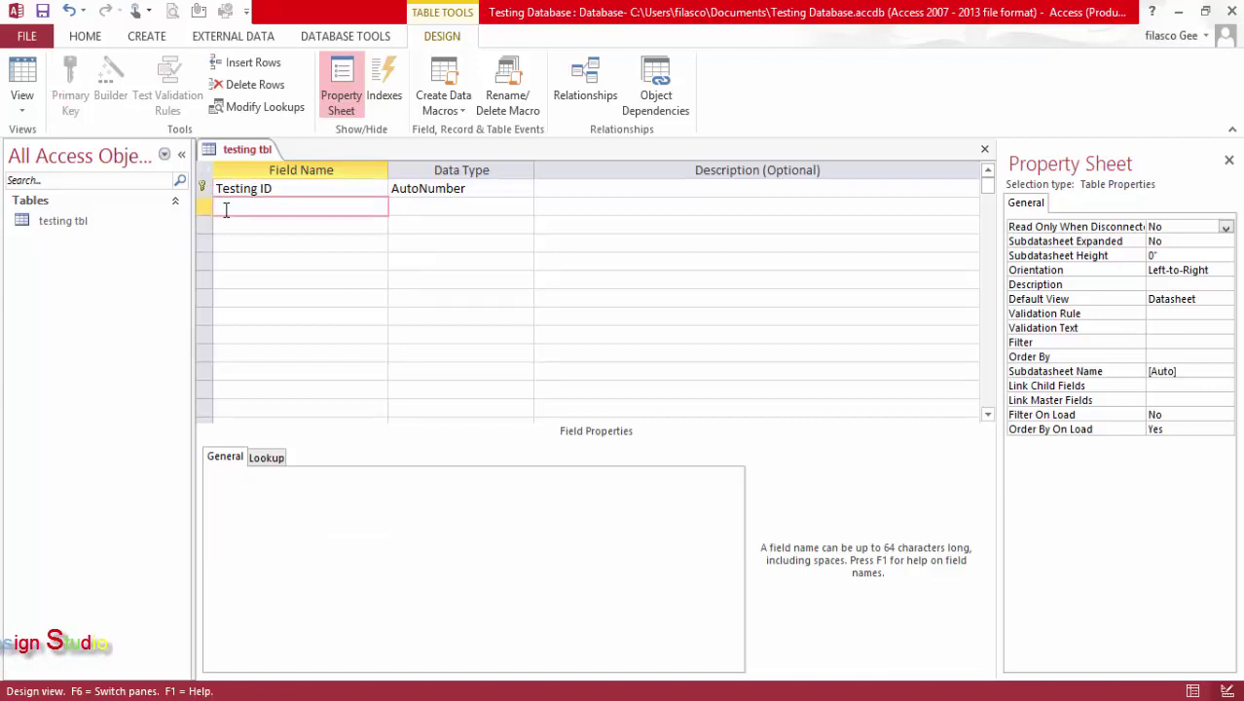
text(Ca)
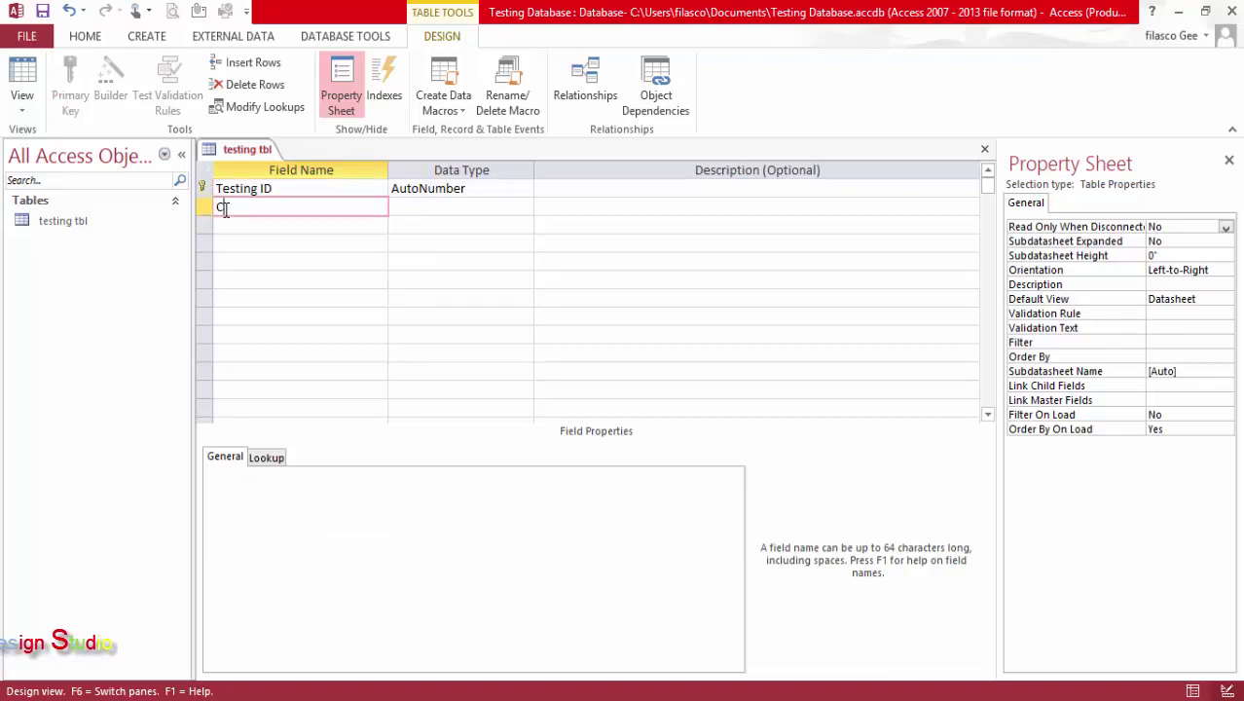
text(ndiat)
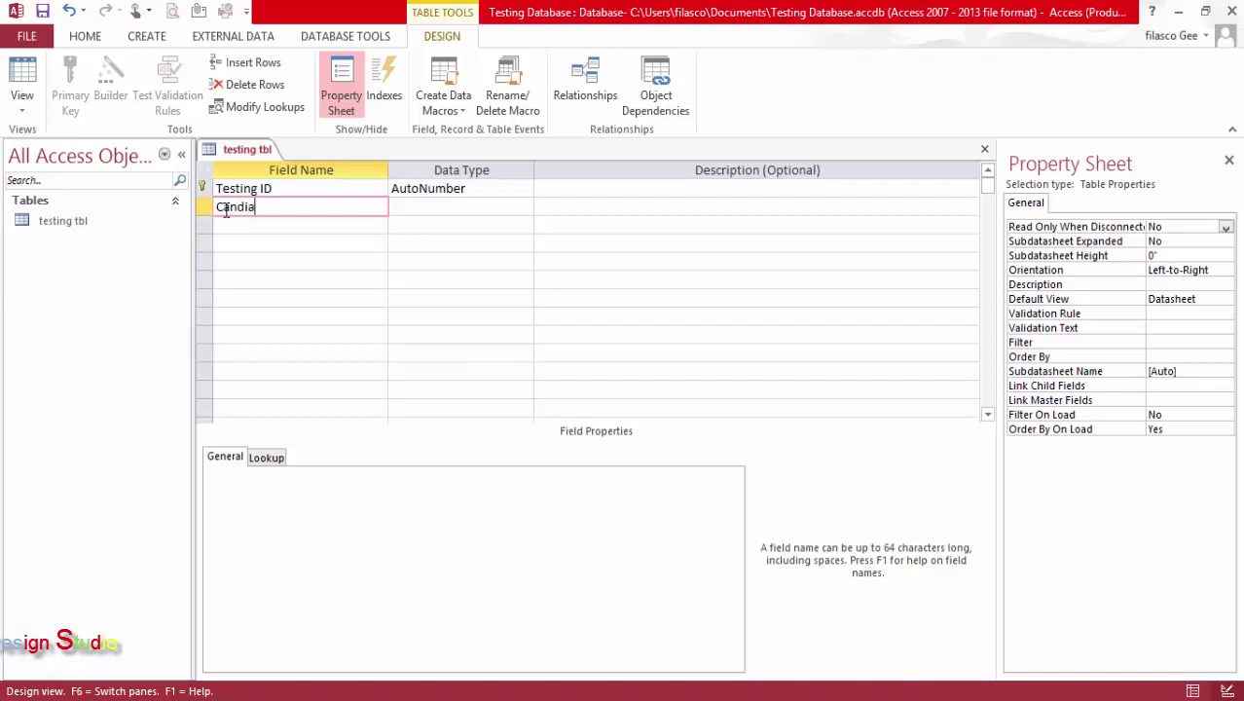
key(BackSpace)
key(BackSpace)
text(da)
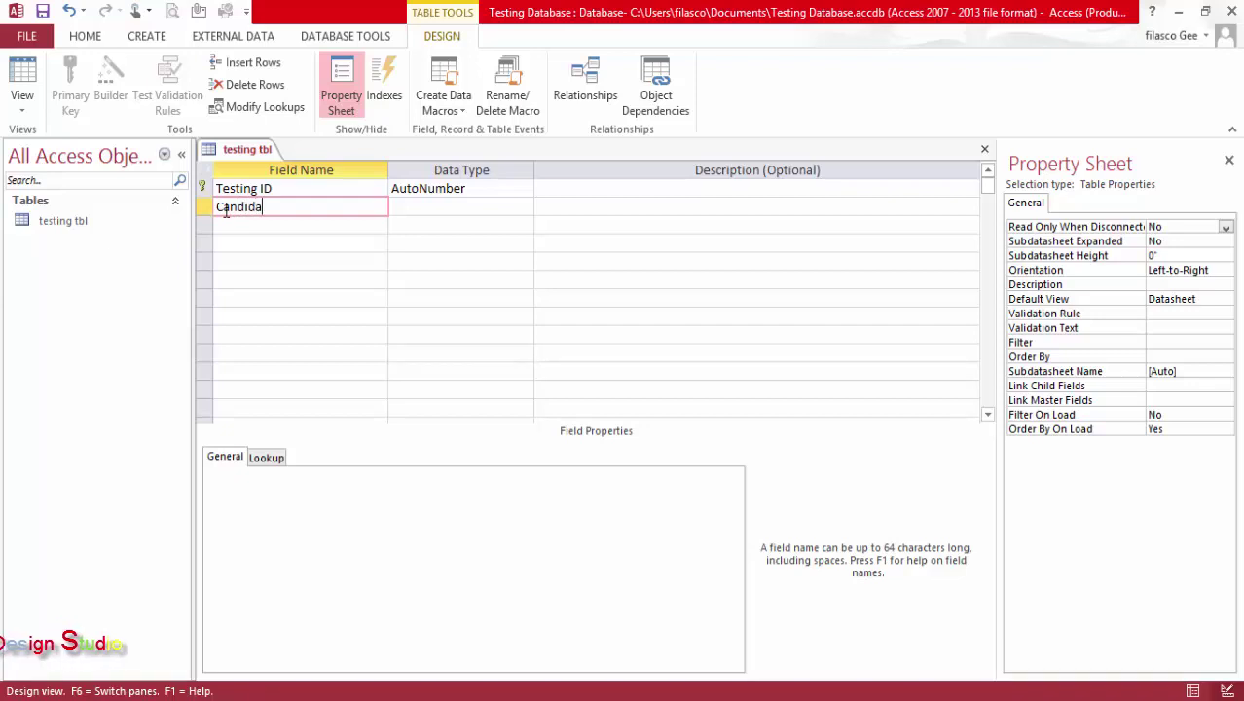
text(te Fu)
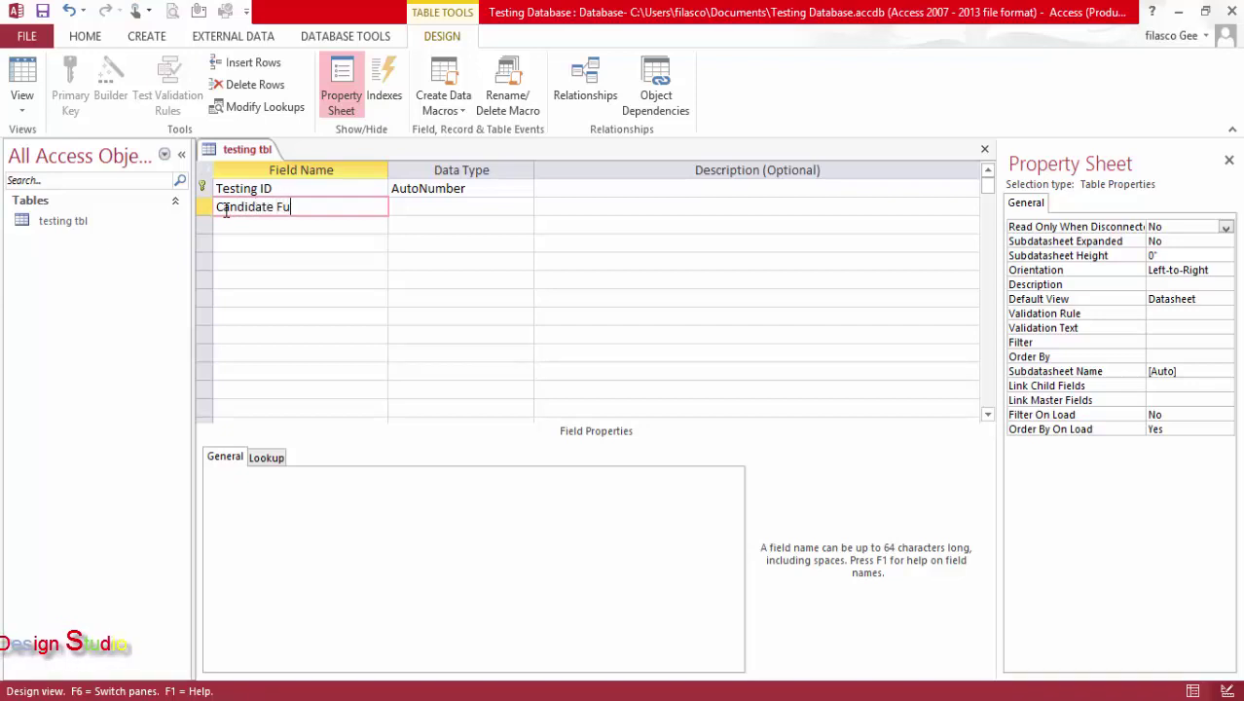
text(ll Name)
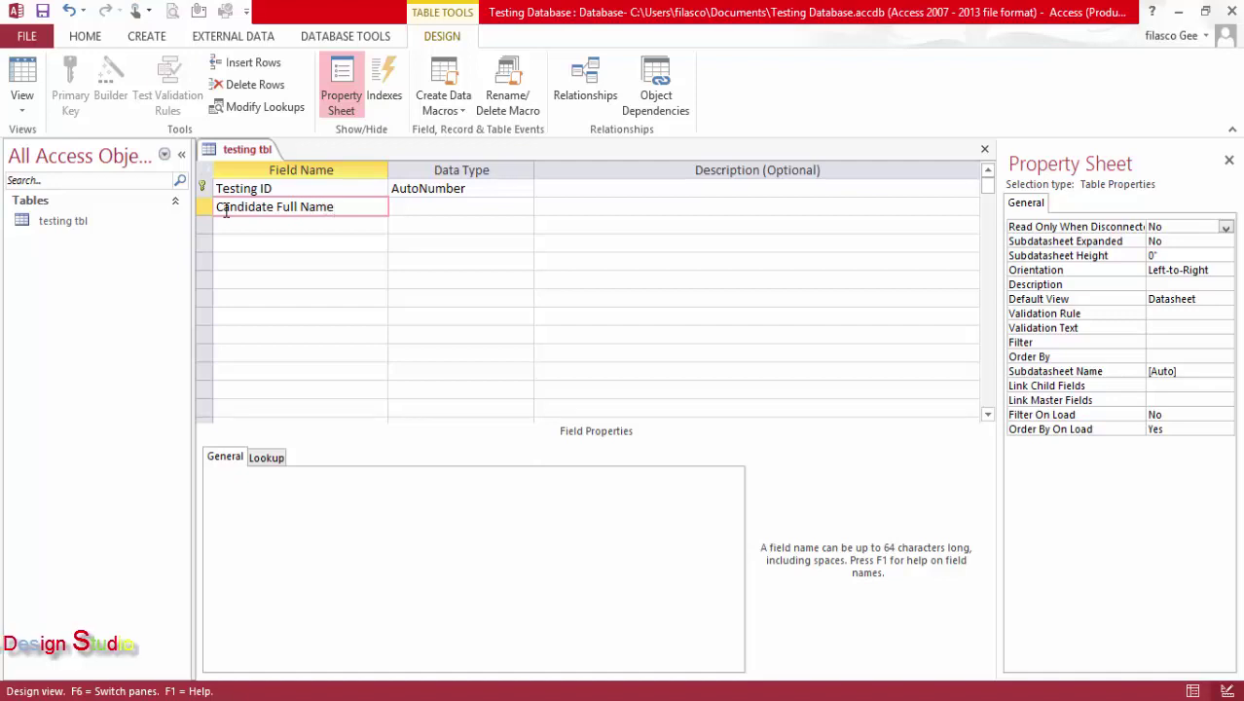
key(Down)
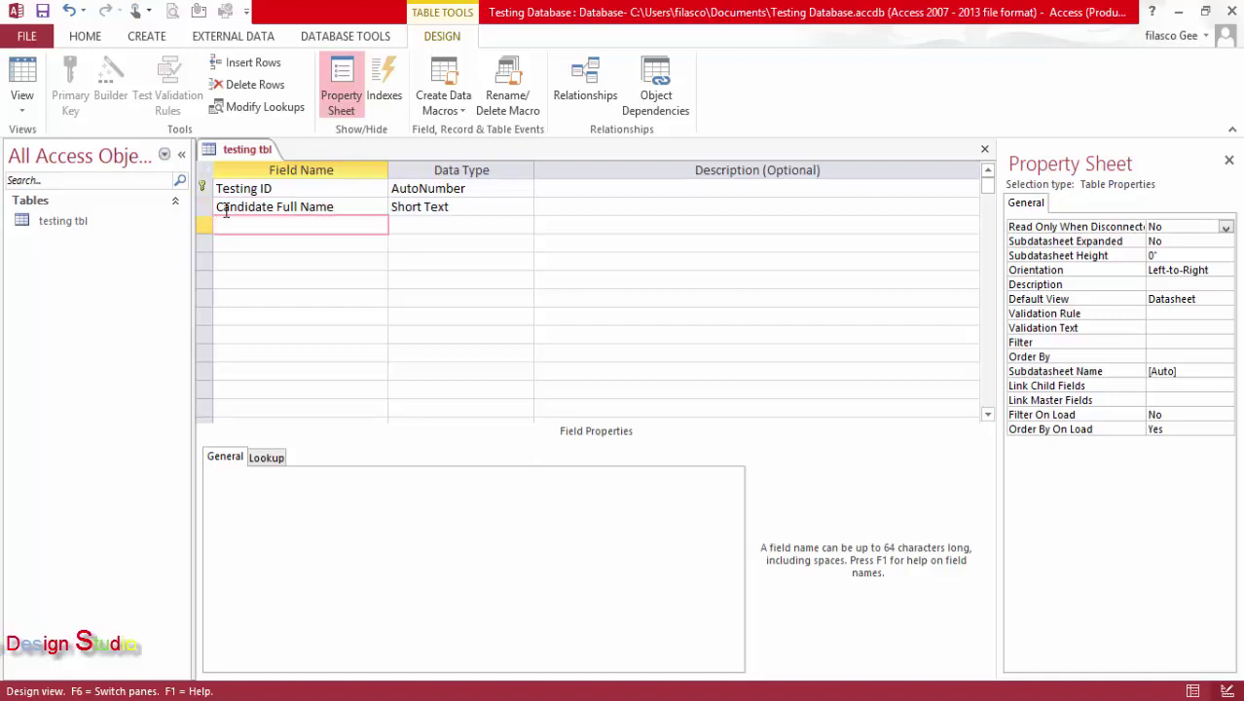
Add a field named "DOB" below Candidate Full Name
text(Do)
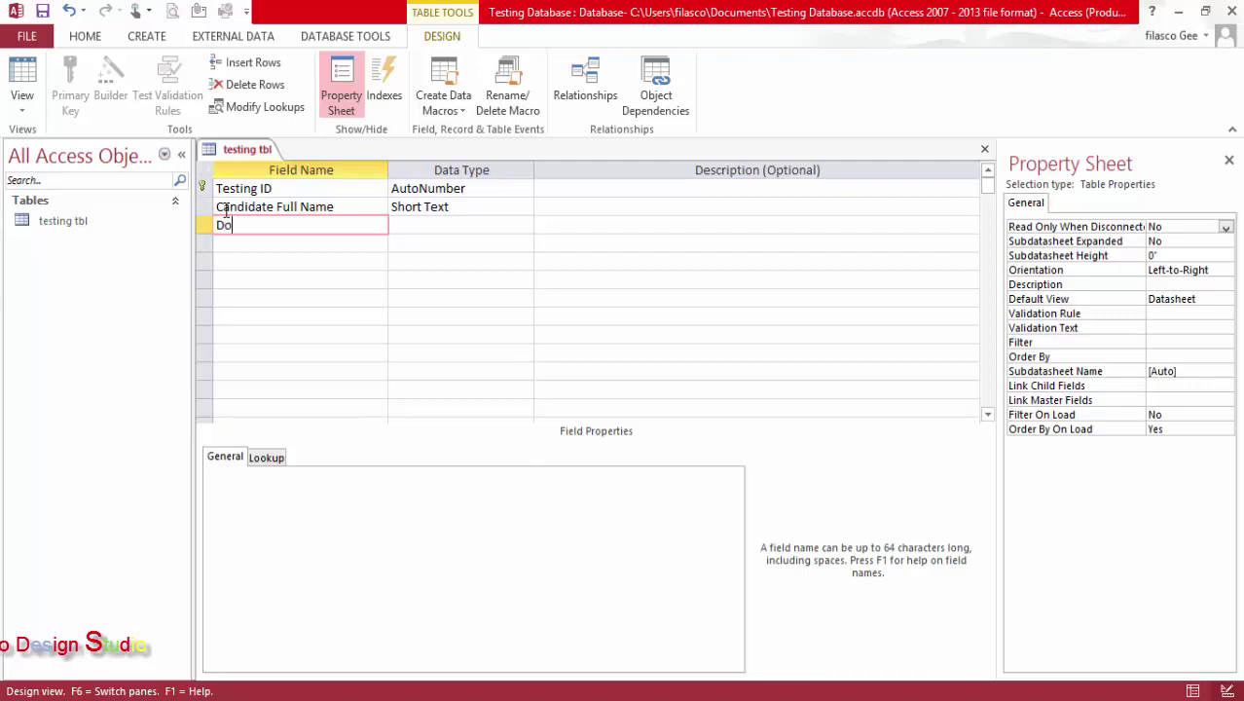
key(BackSpace)
text(O)
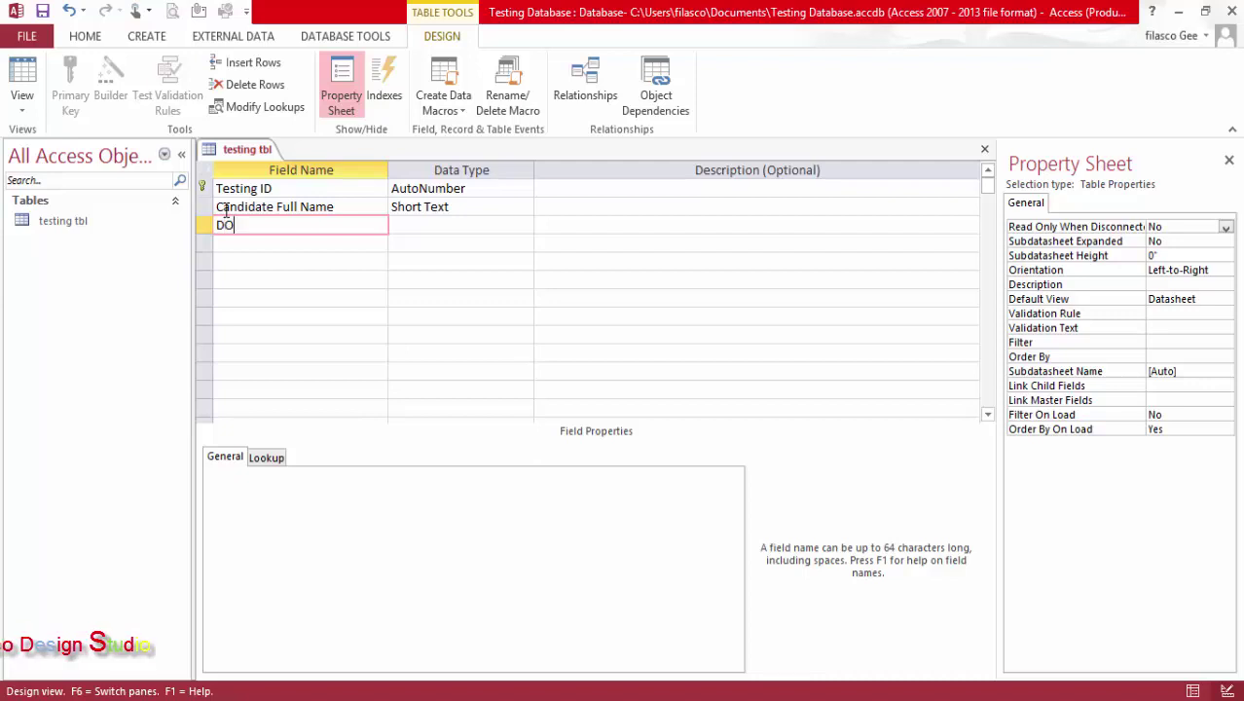
text(B)
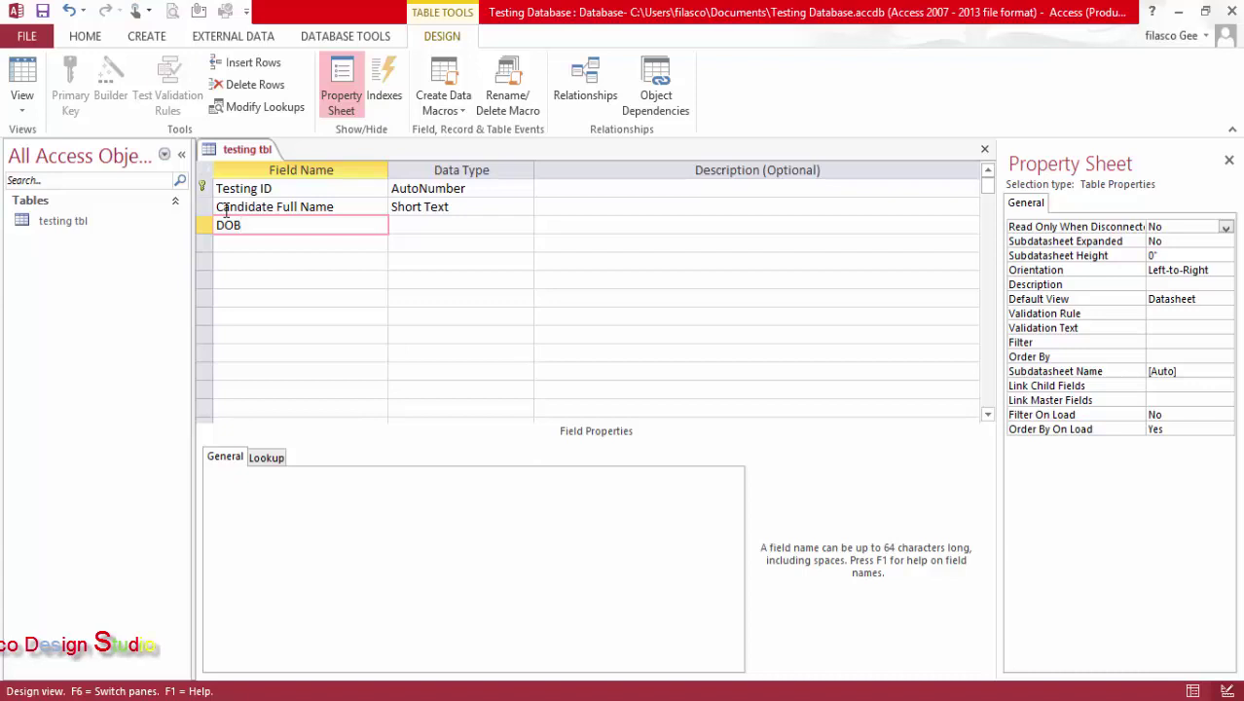
key(Down)
Add a field named "Picture ID Verify" below DOB
text(Picute)
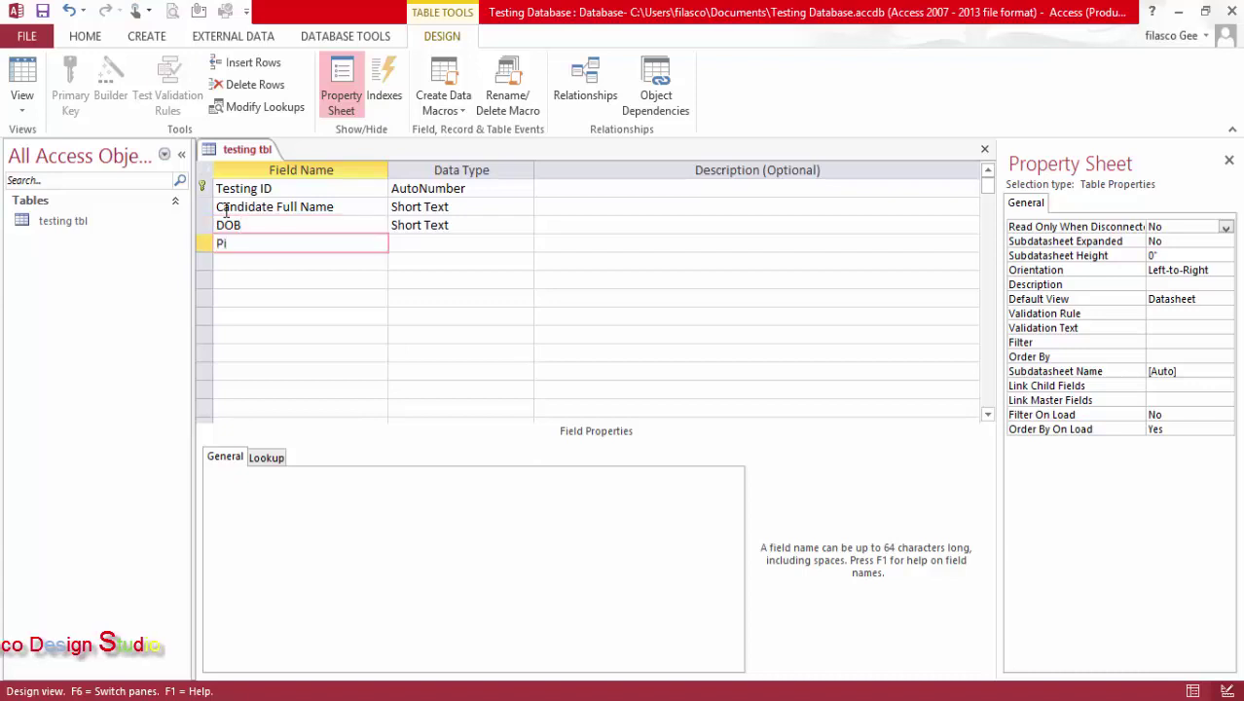
key(BackSpace)
key(BackSpace)
key(BackSpace)
key(BackSpace)
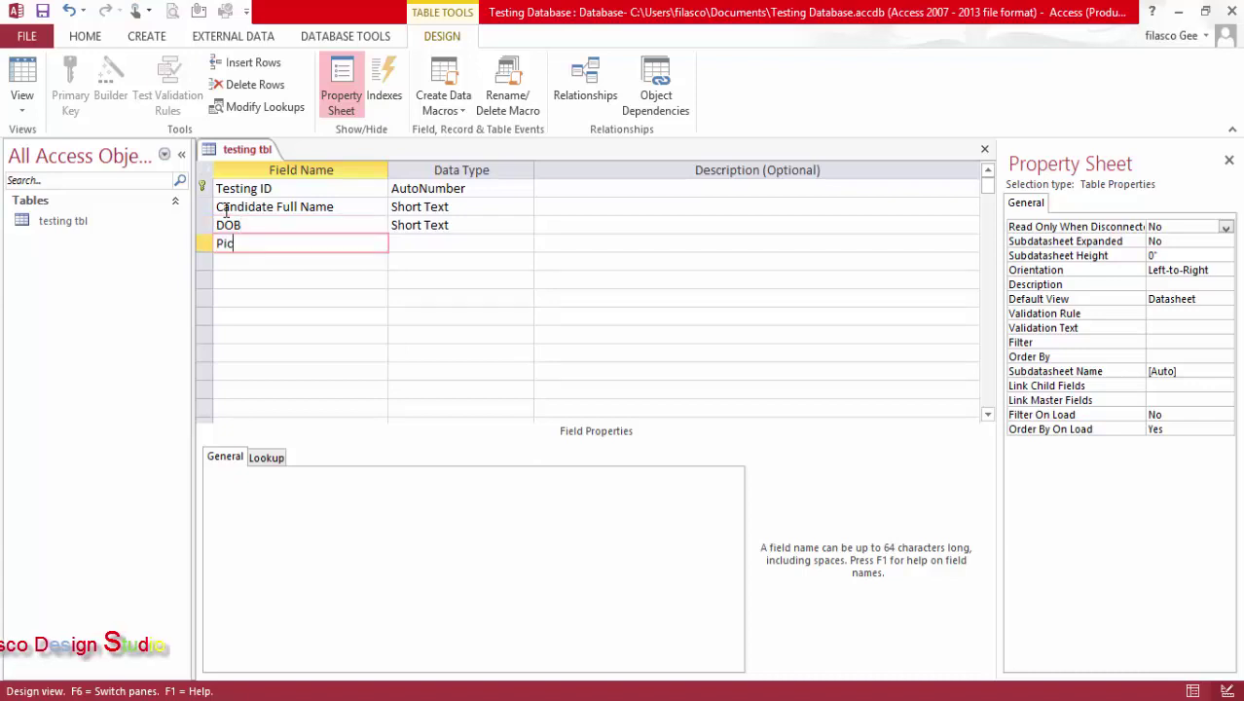
text(cute)
key(BackSpace)
key(BackSpace)
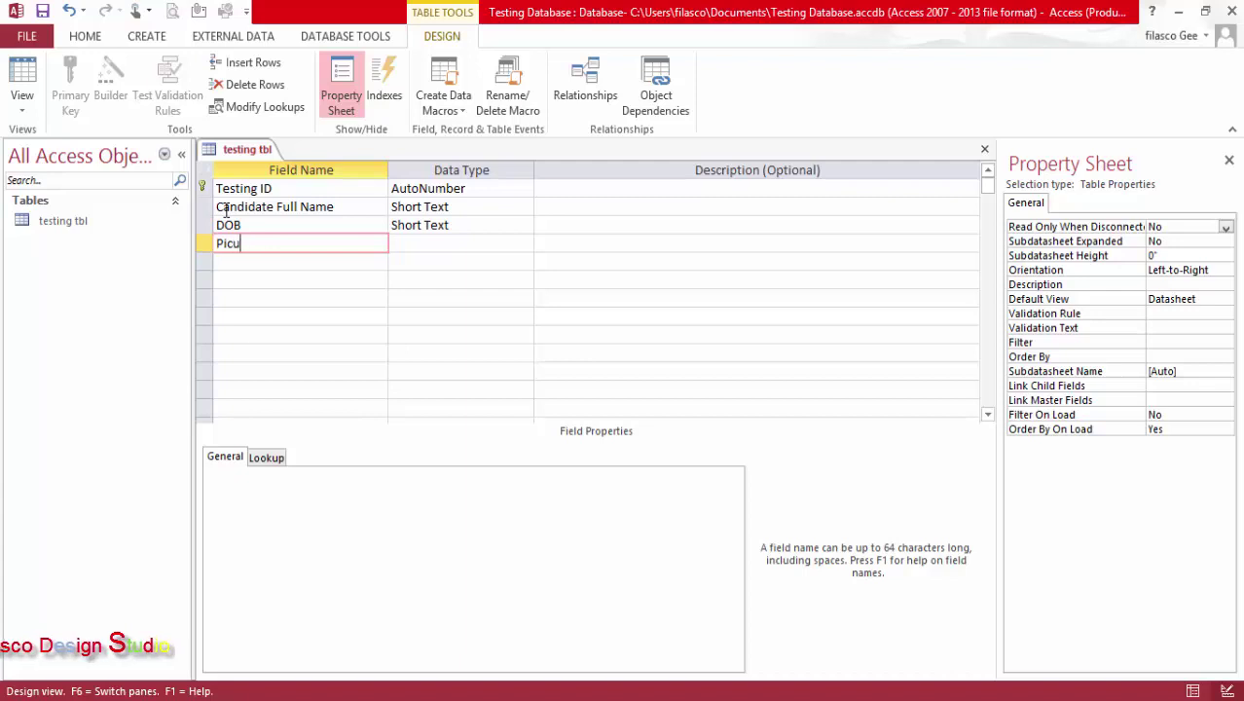
key(BackSpace)
text(ture I)
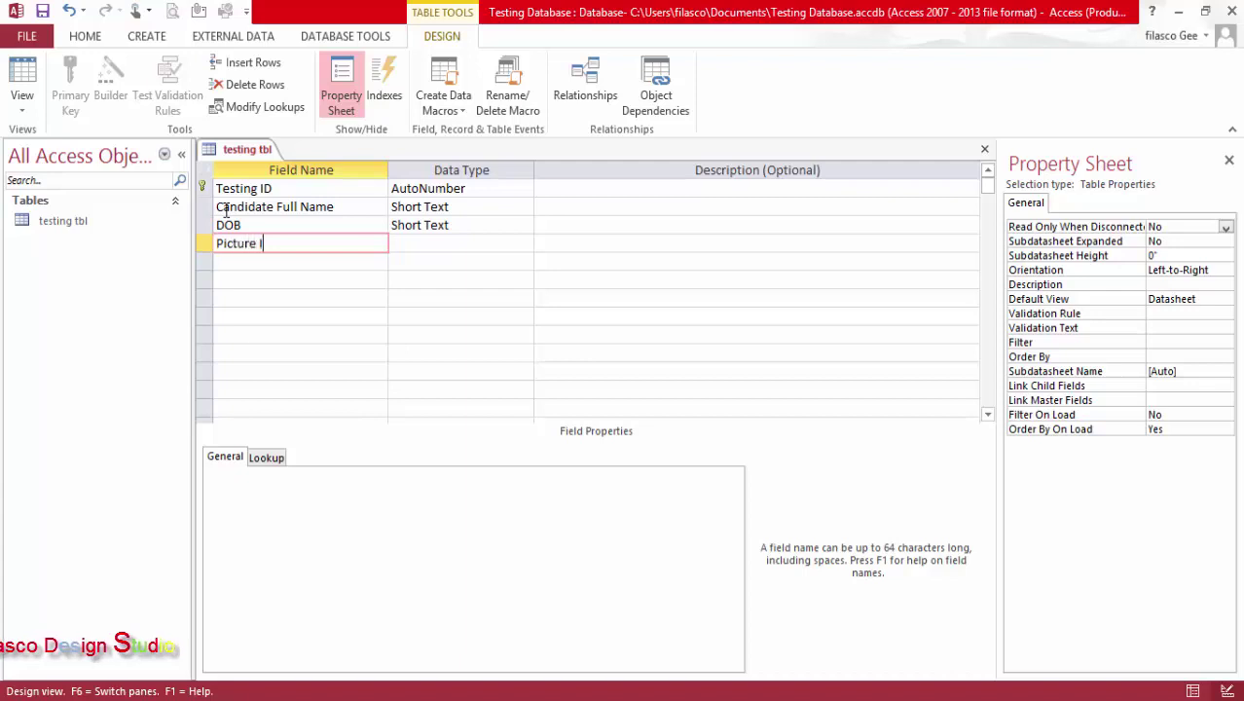
text(D)
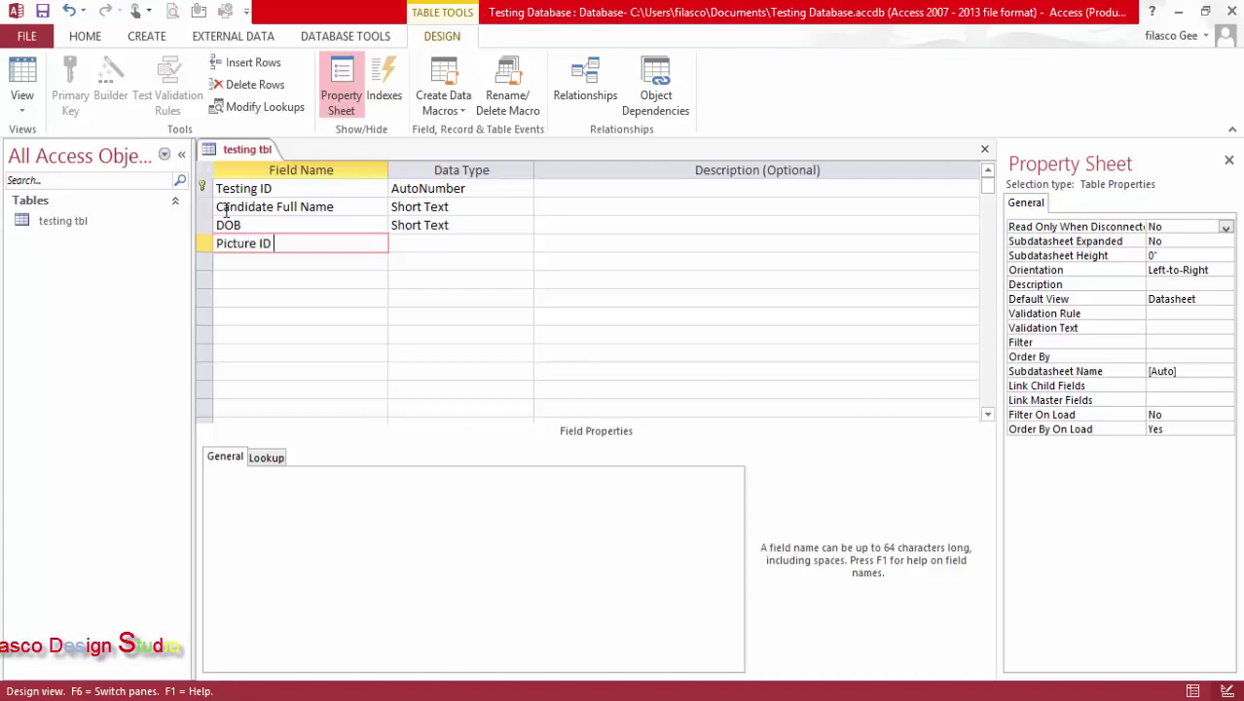
text( Verigy)
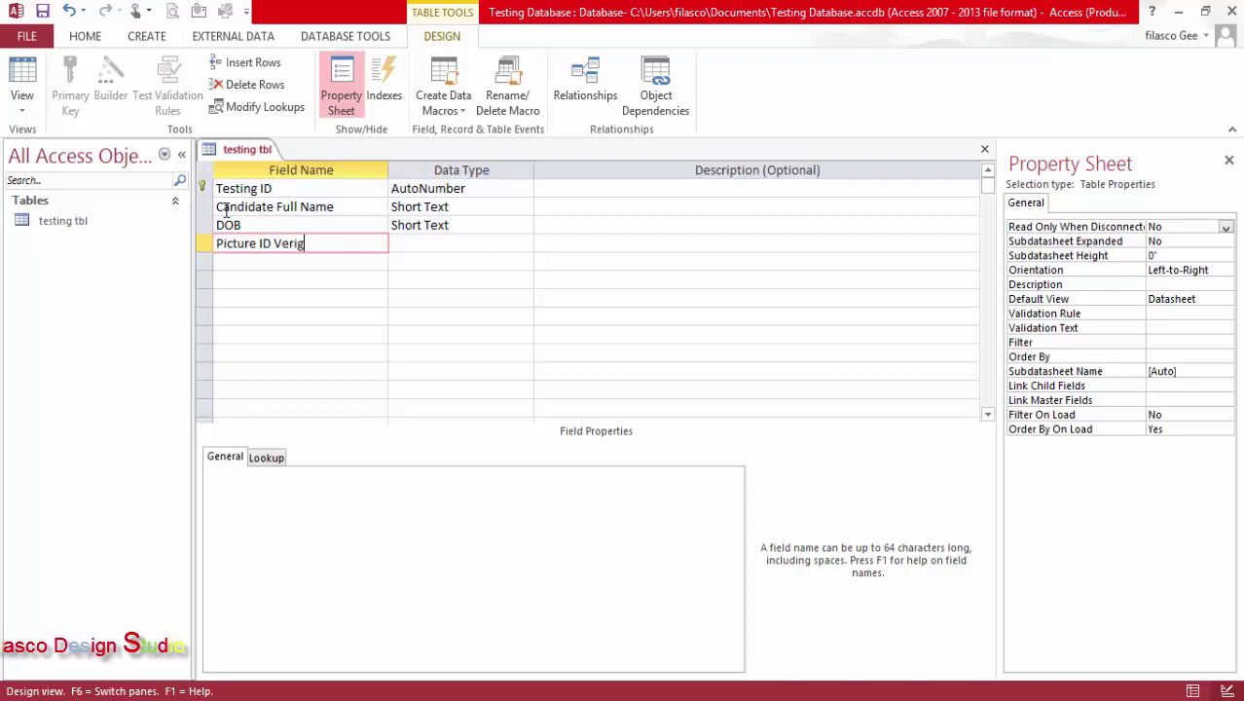
key(BackSpace)
key(BackSpace)
text(fy)
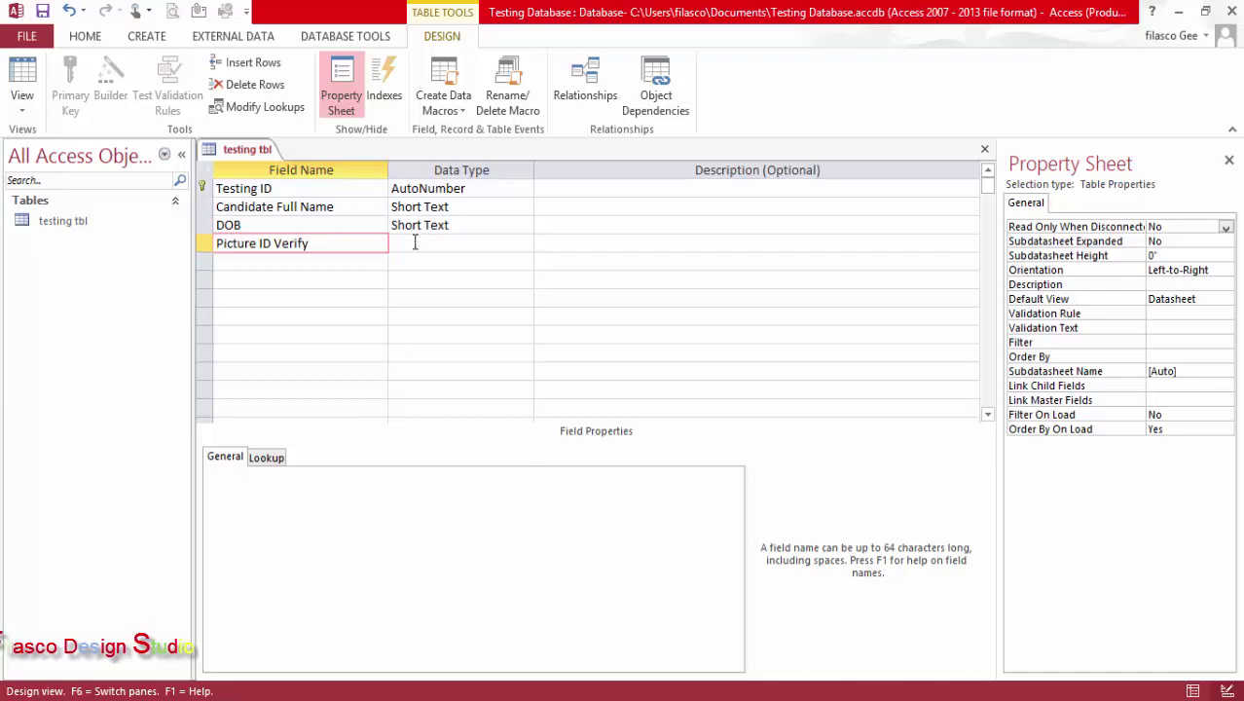
click(296, 261)
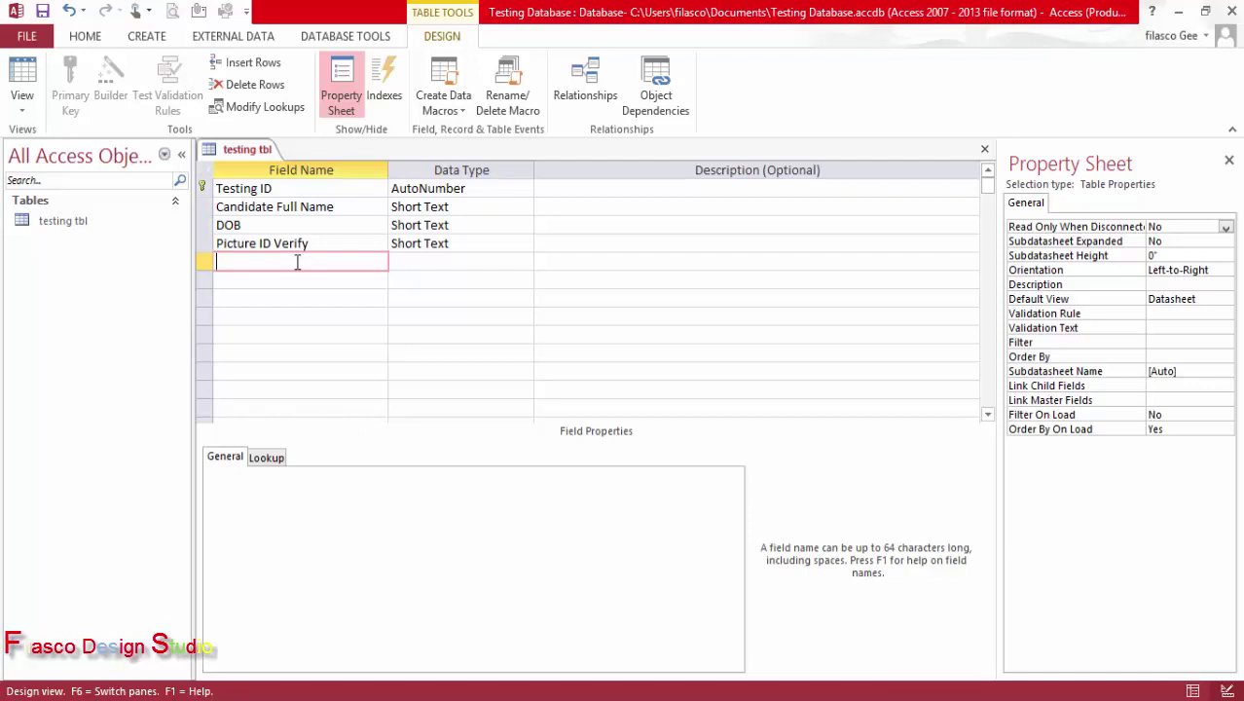
Insert a new field row above Candidate Full Name and name it "Date of Test"
click(206, 206)
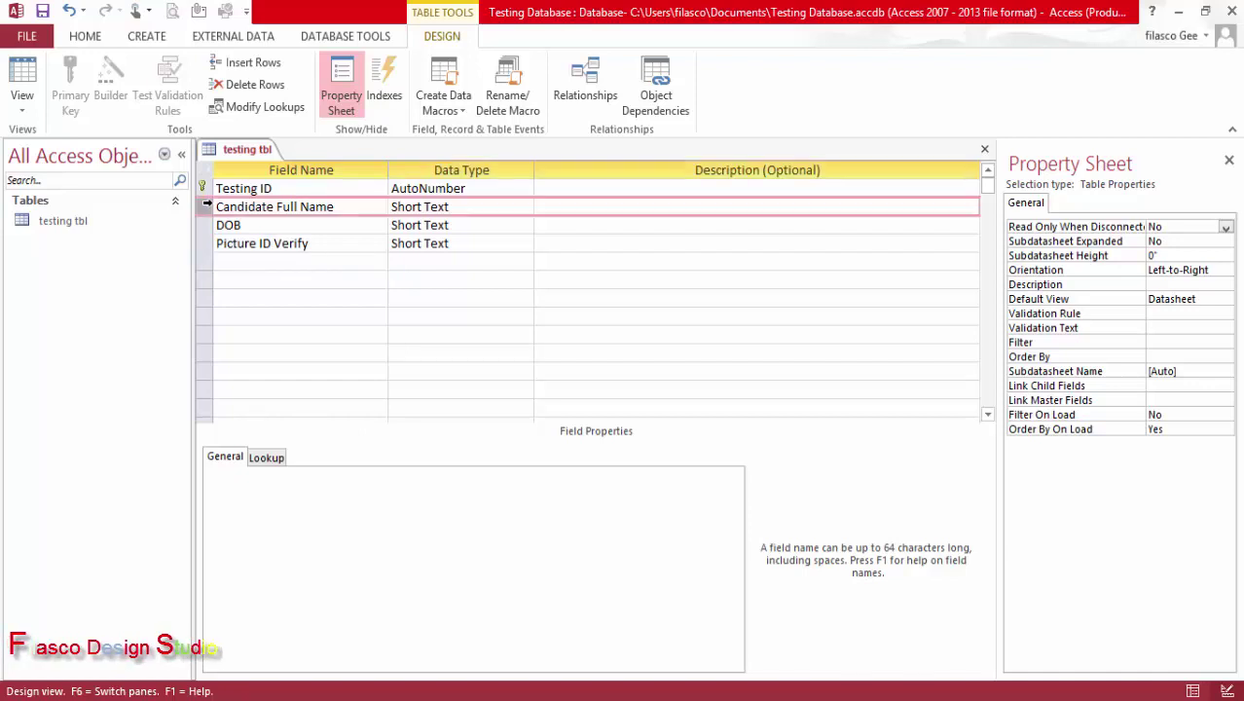
right_click(205, 208)
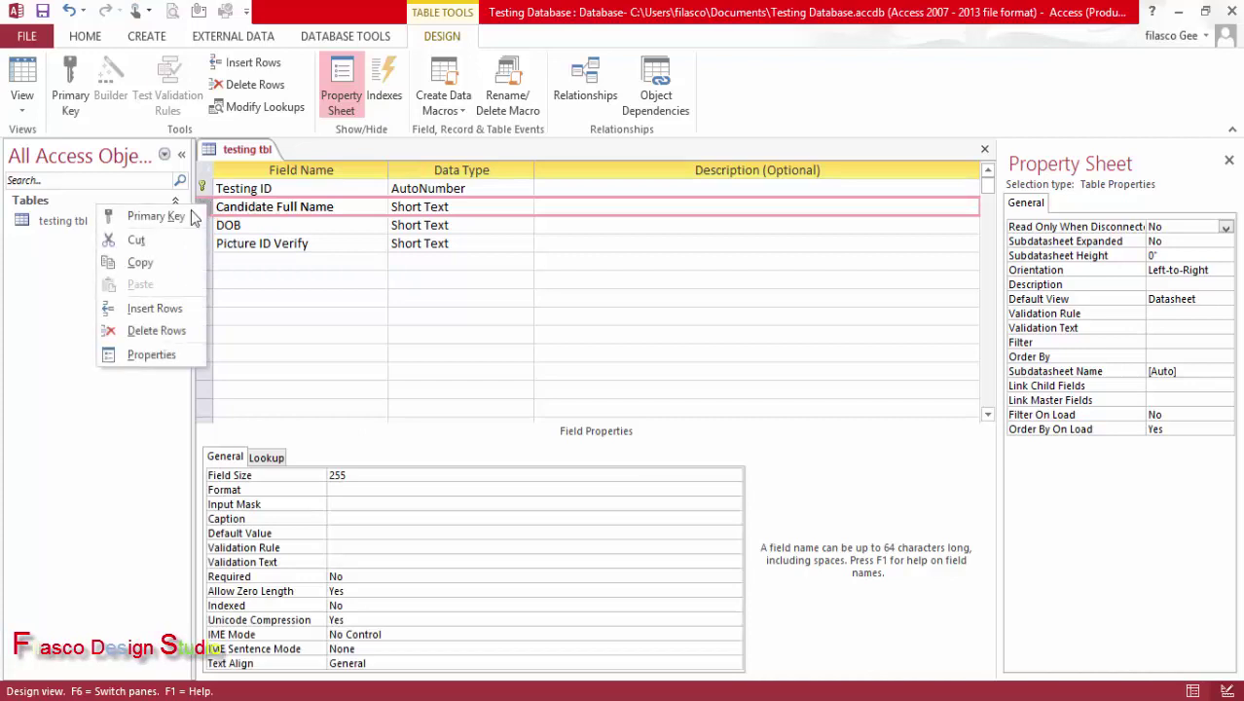
click(154, 309)
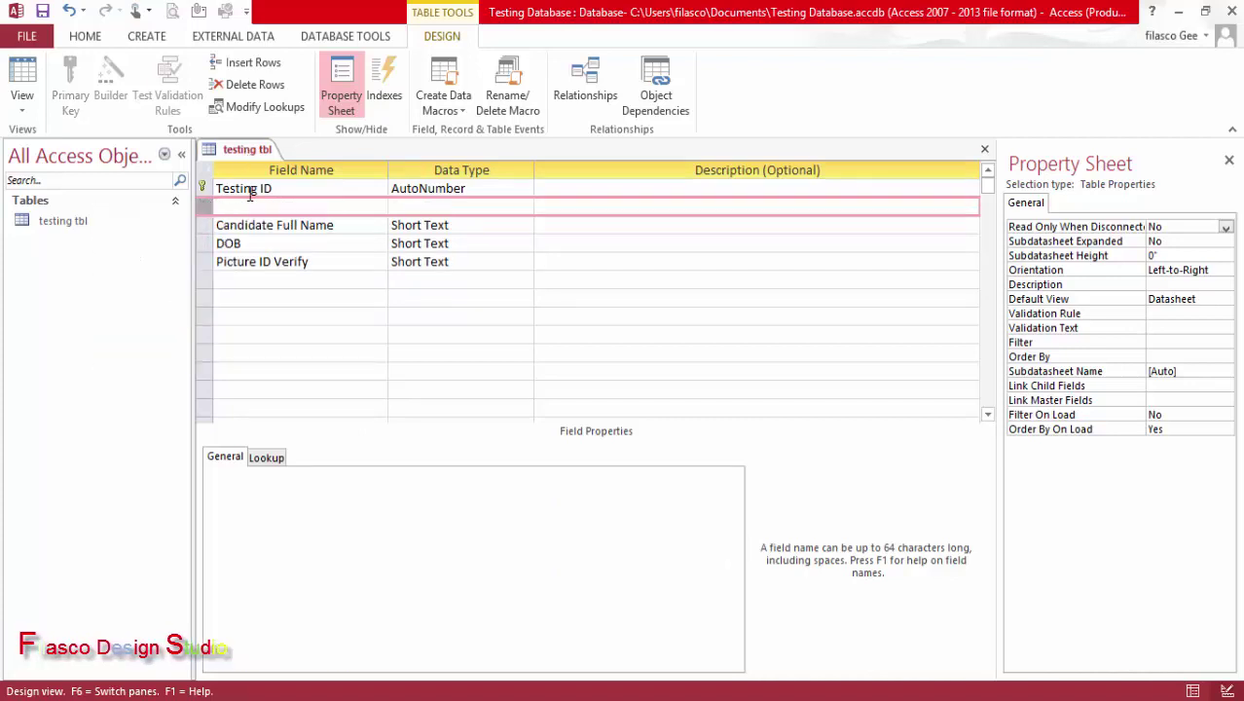
click(247, 205)
text(Dat)
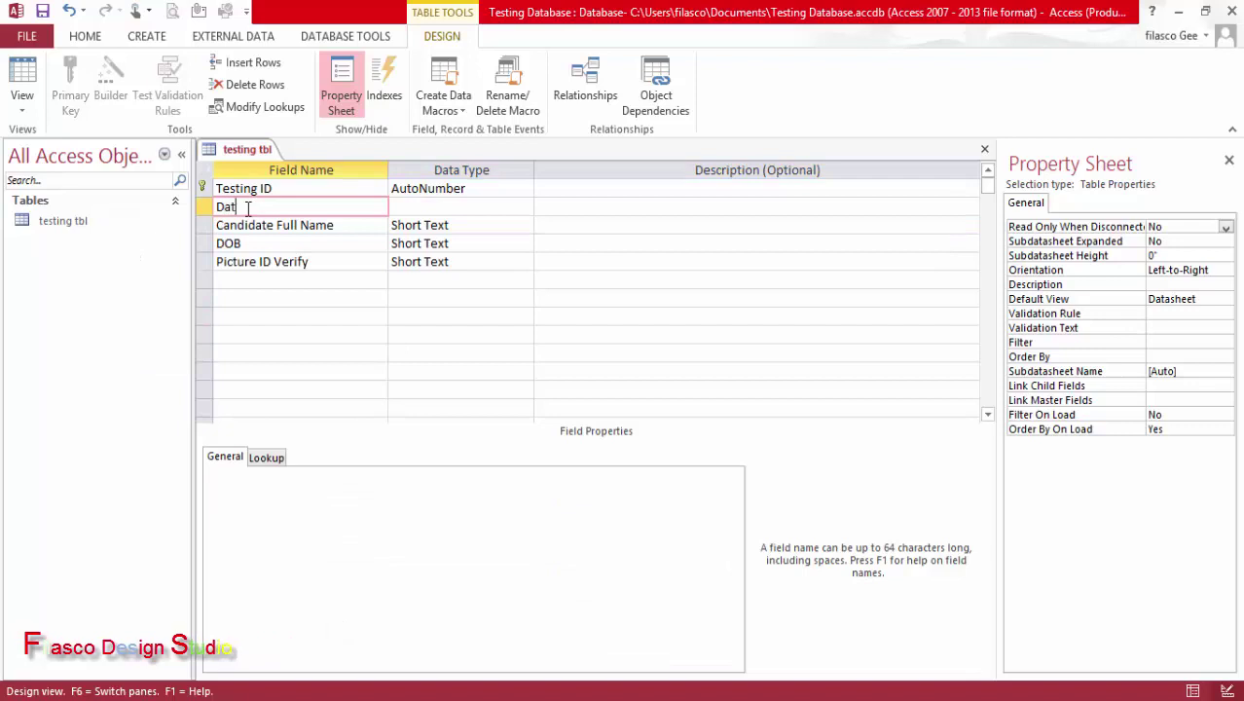
text(e of Te)
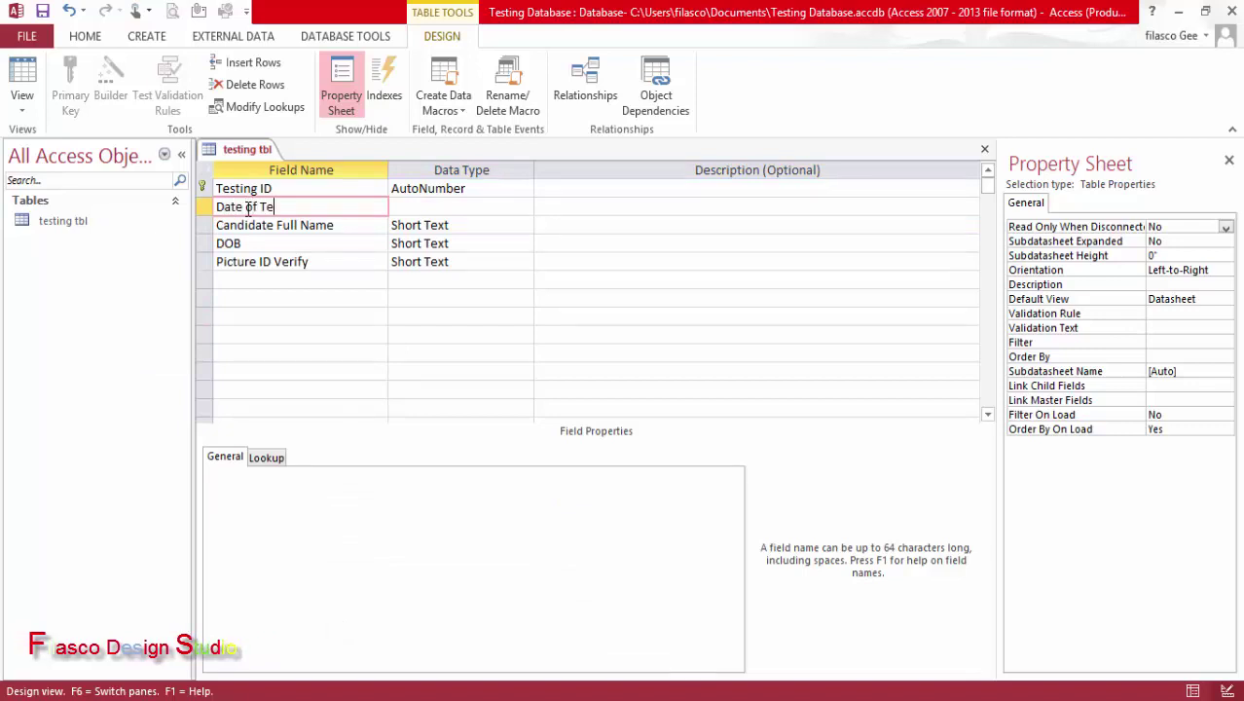
text(st)
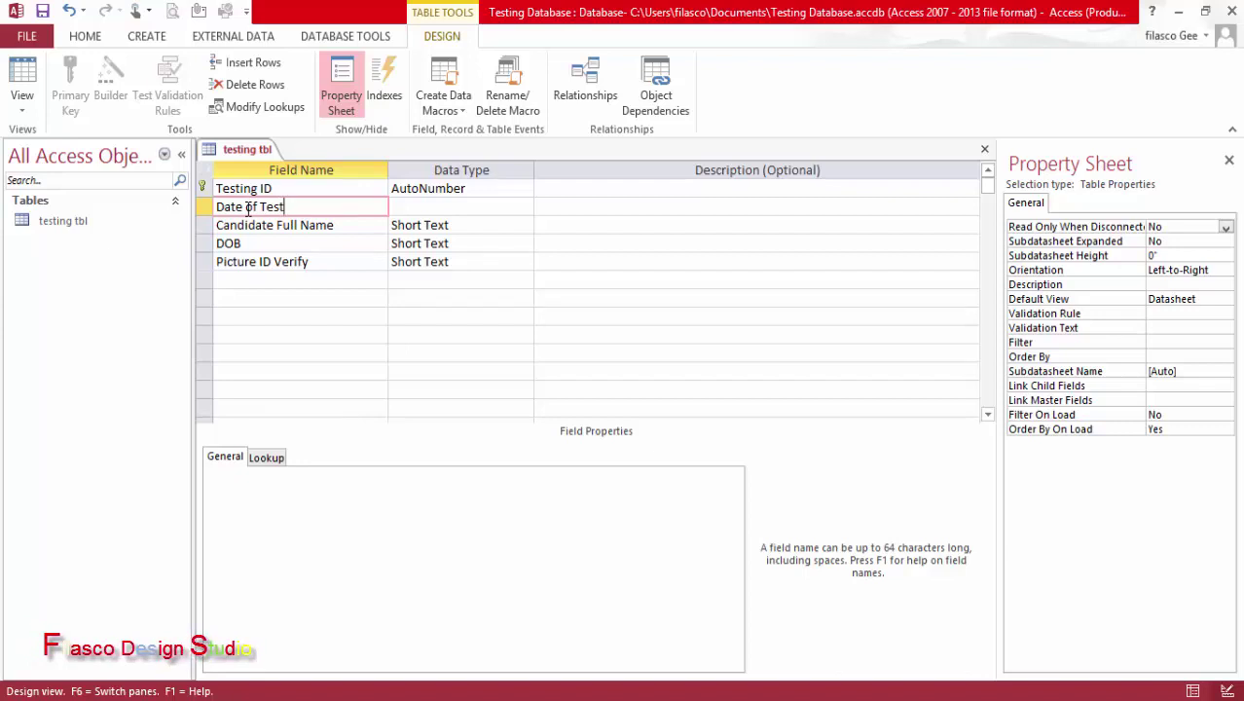
Add a field named "Question 1" below Picture ID Verify
click(266, 280)
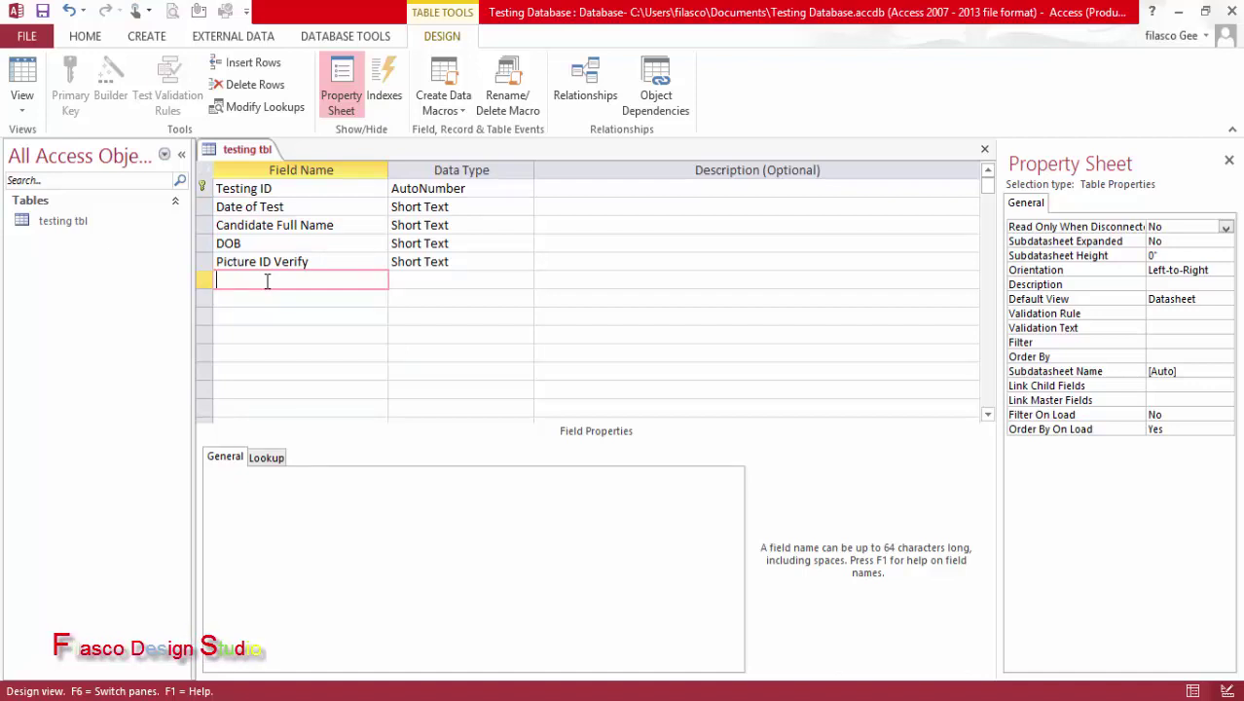
text(Qu)
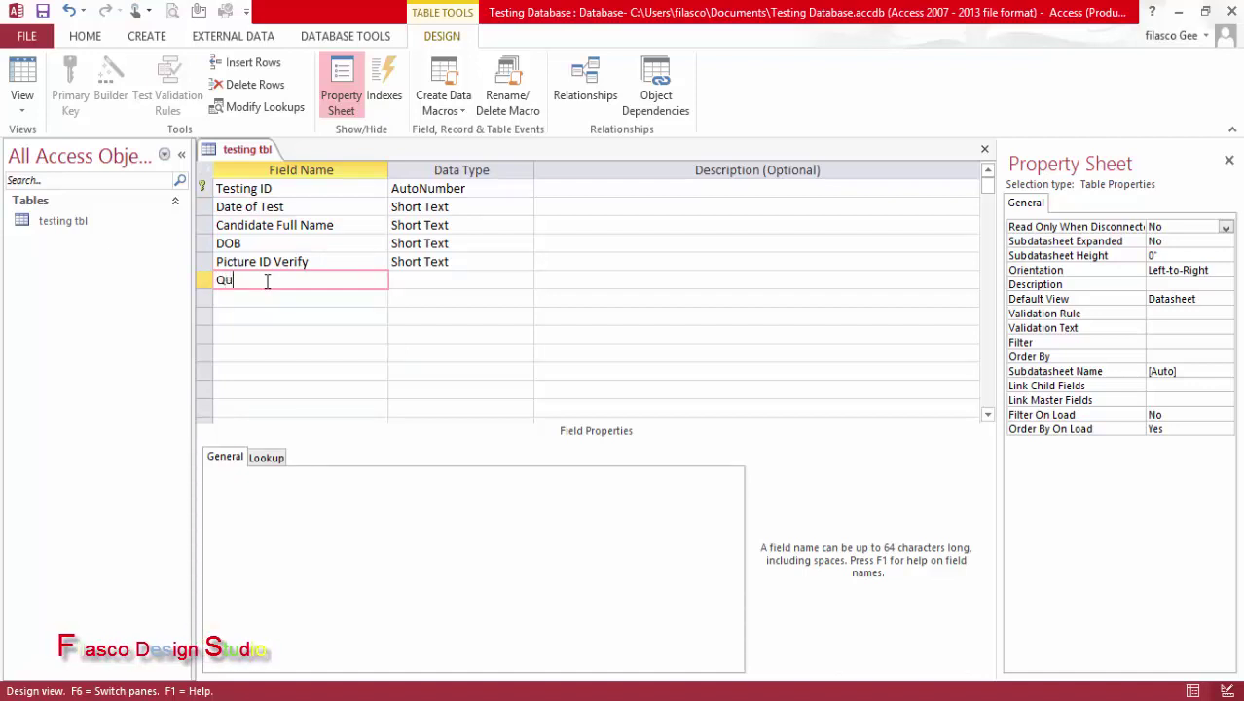
text(estion 1)
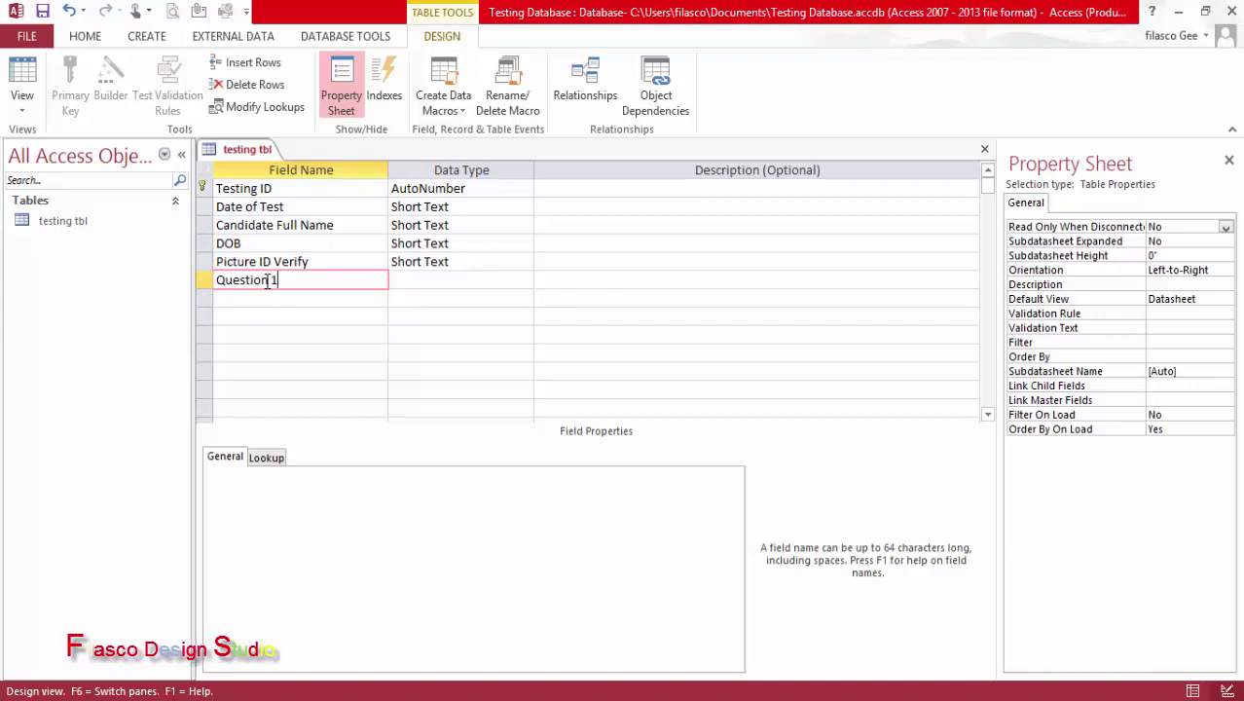
key(Down)
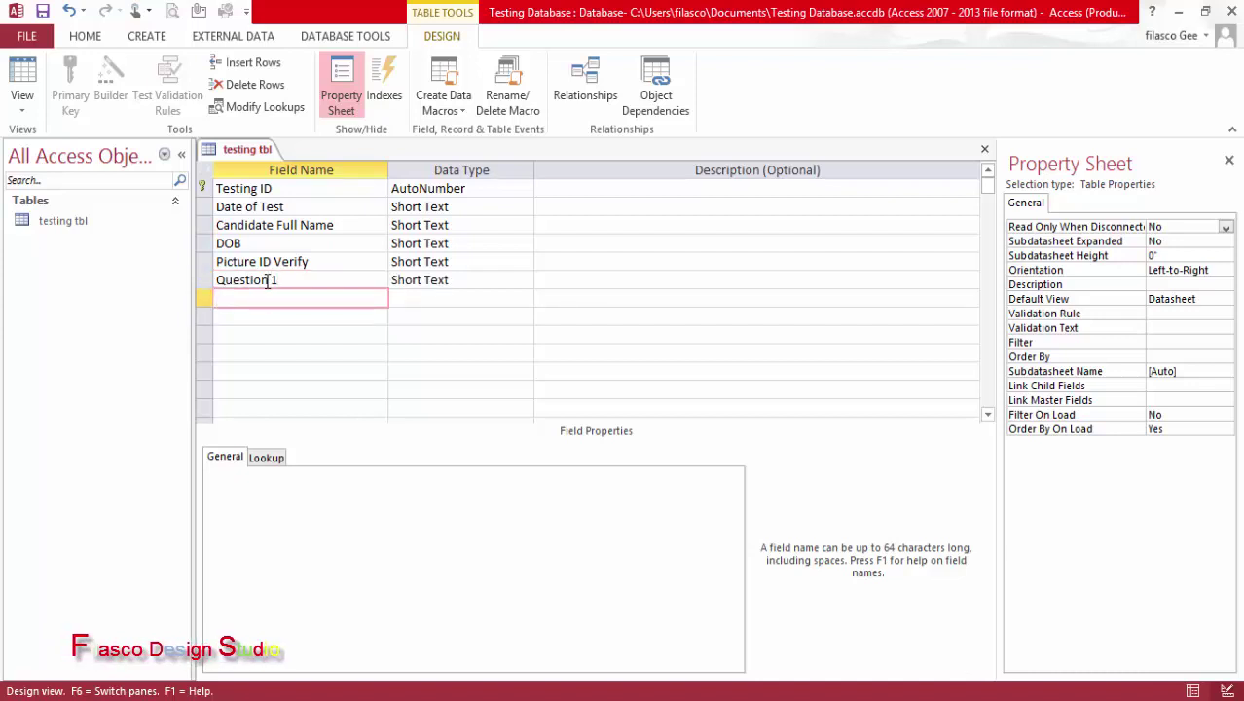
Add two fields named "Question 2" and "Question 3" below Question 1
text(Question)
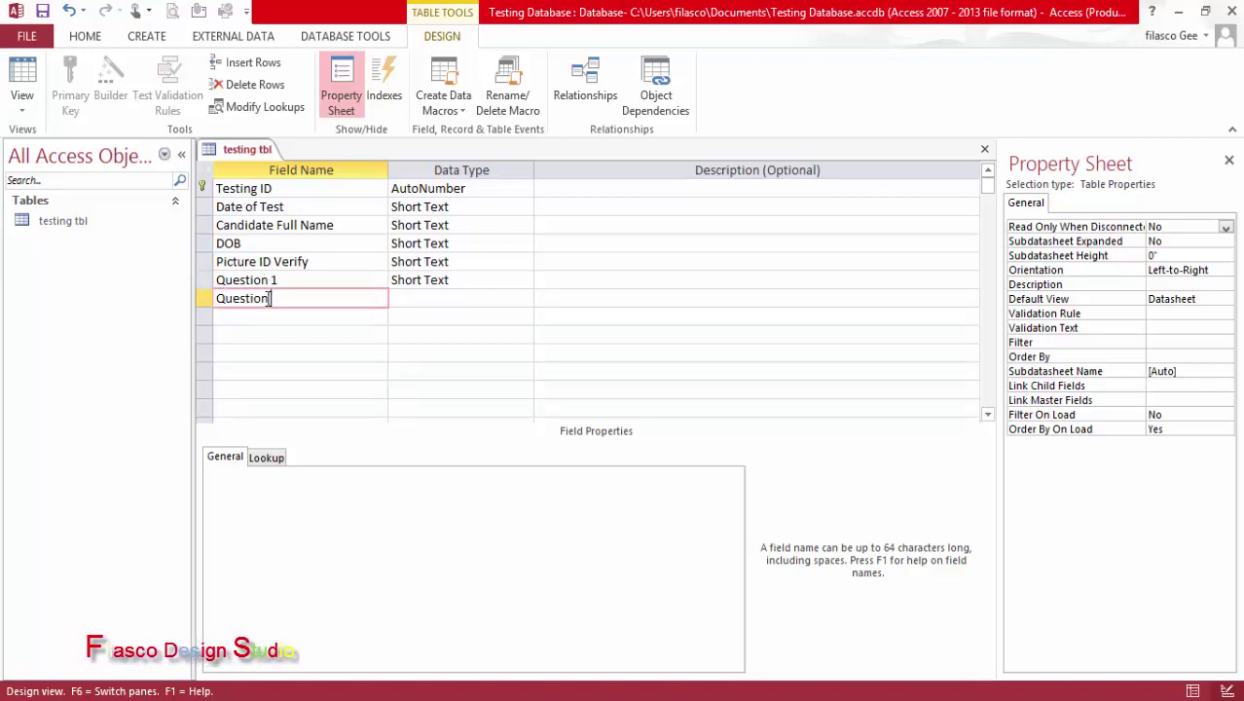
drag(271, 298, 217, 298)
key(ctrl+c)
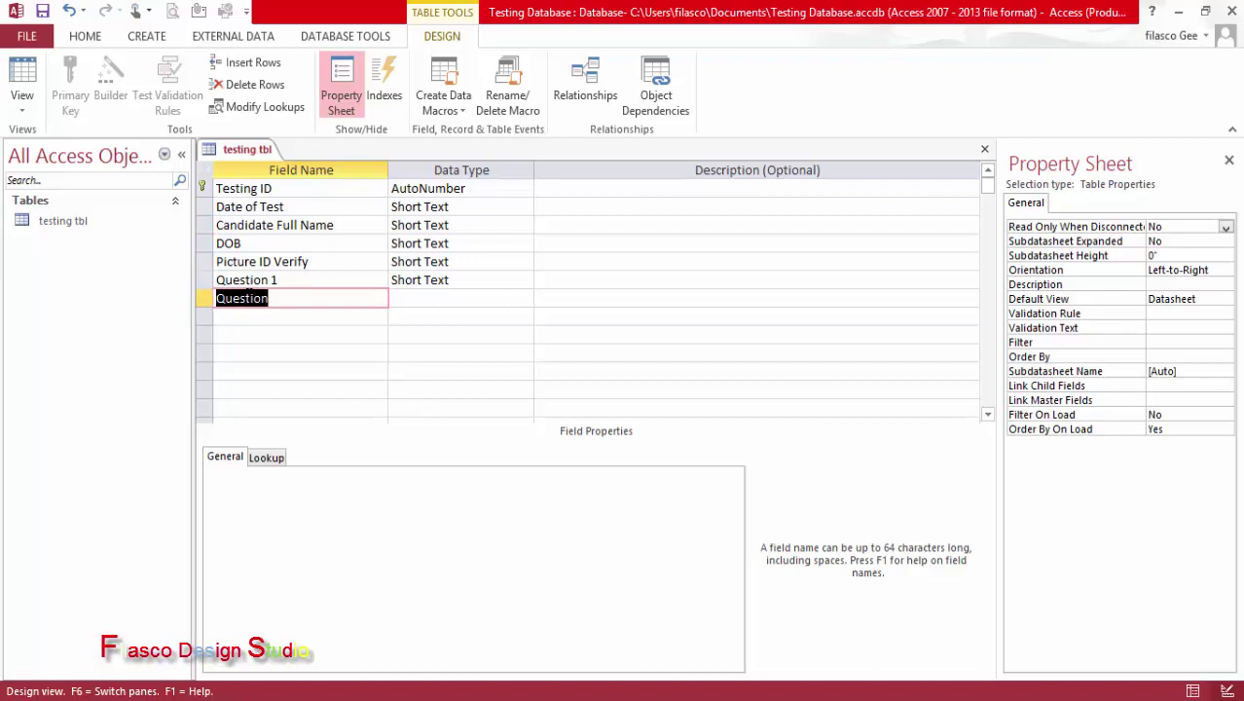
click(242, 318)
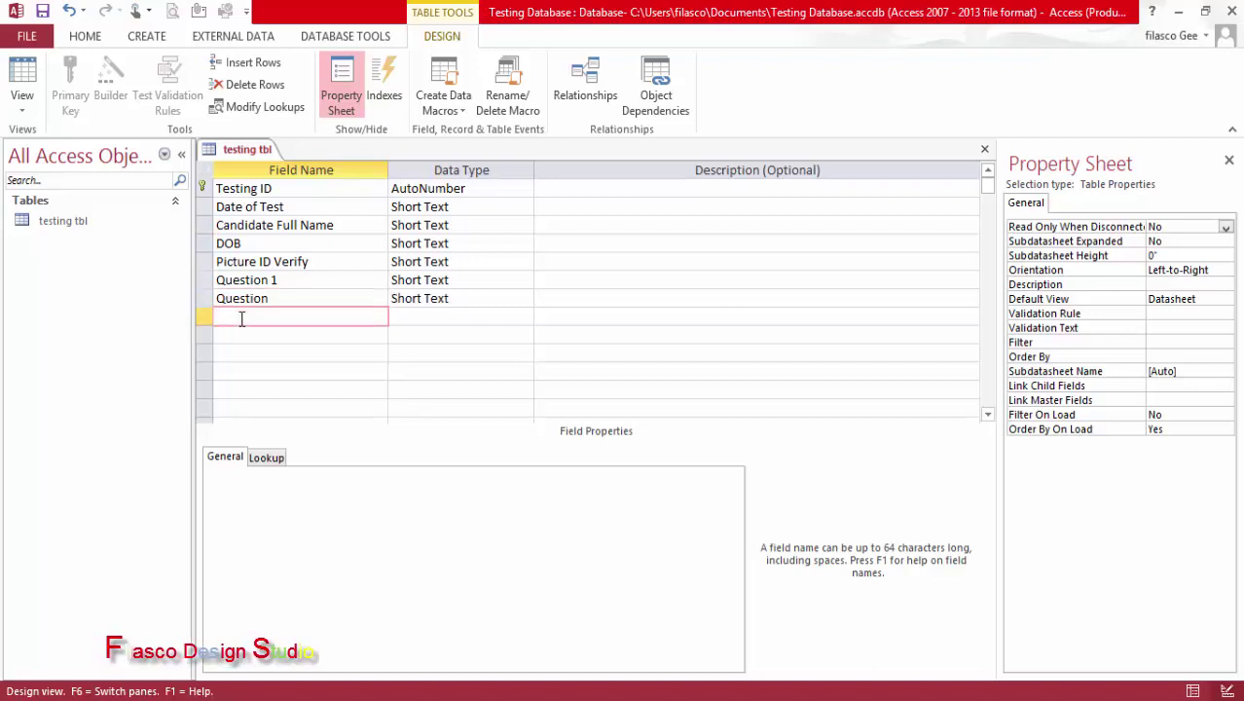
key(ctrl+v)
text(3)
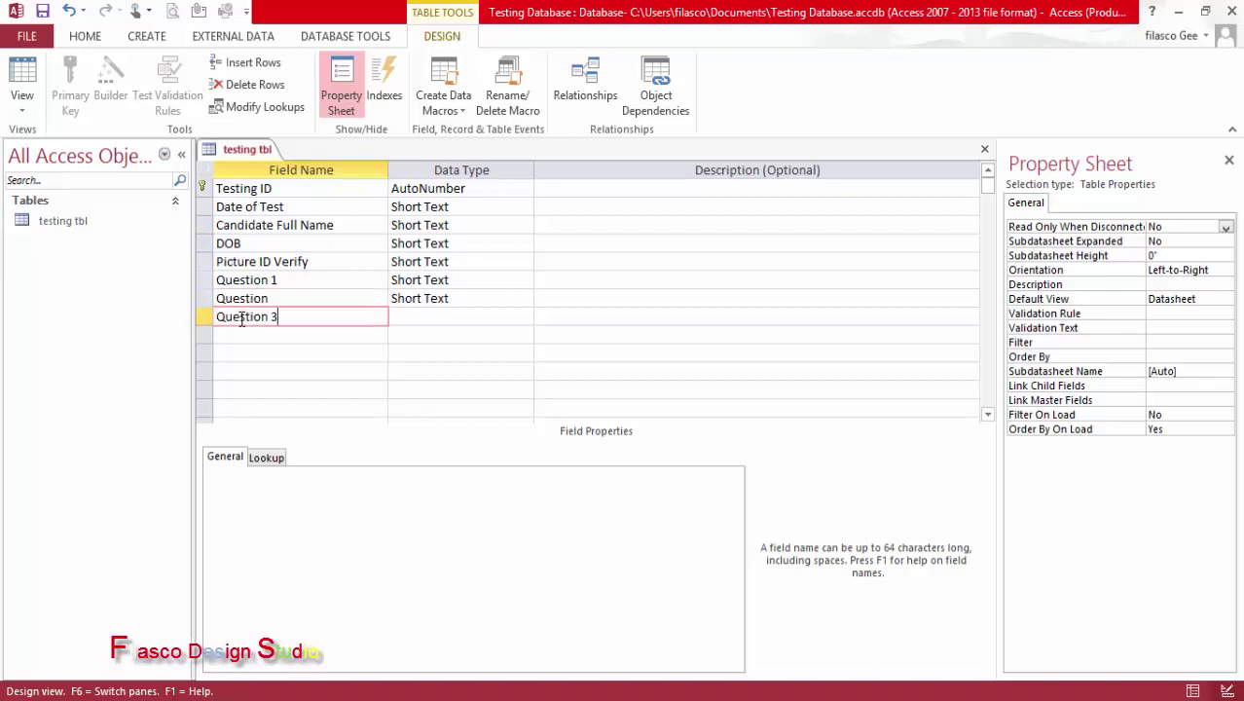
click(277, 300)
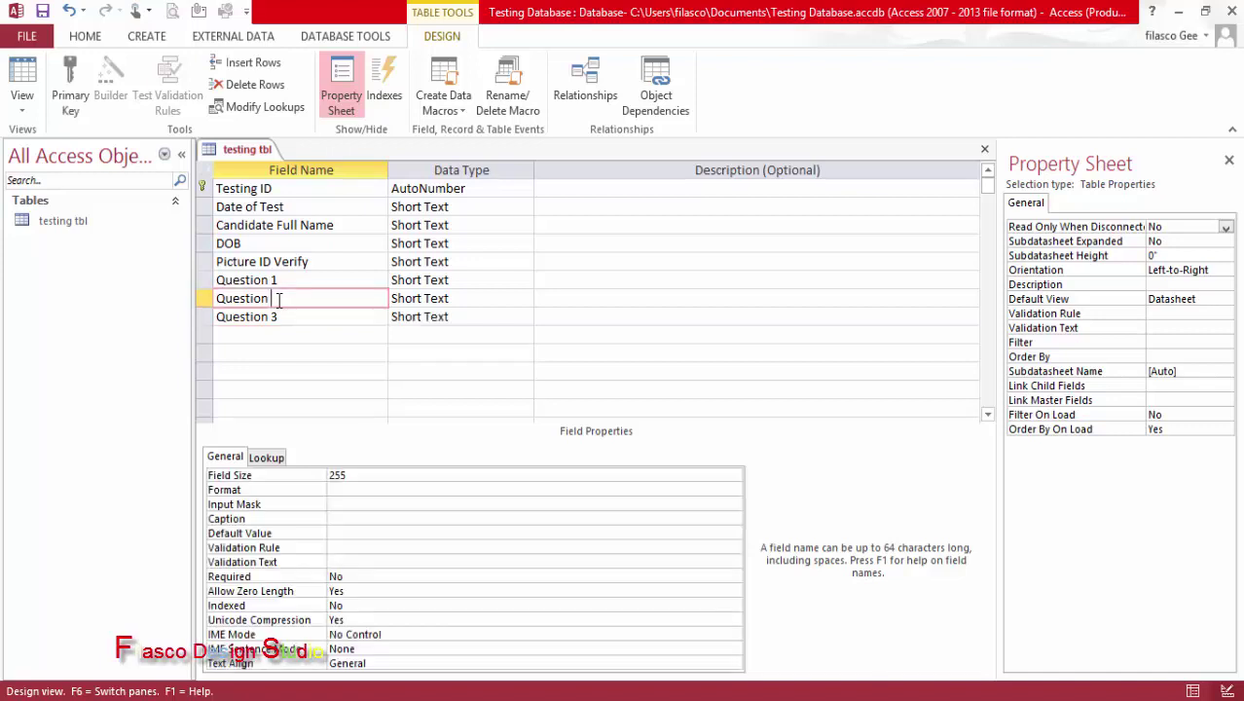
text(2)
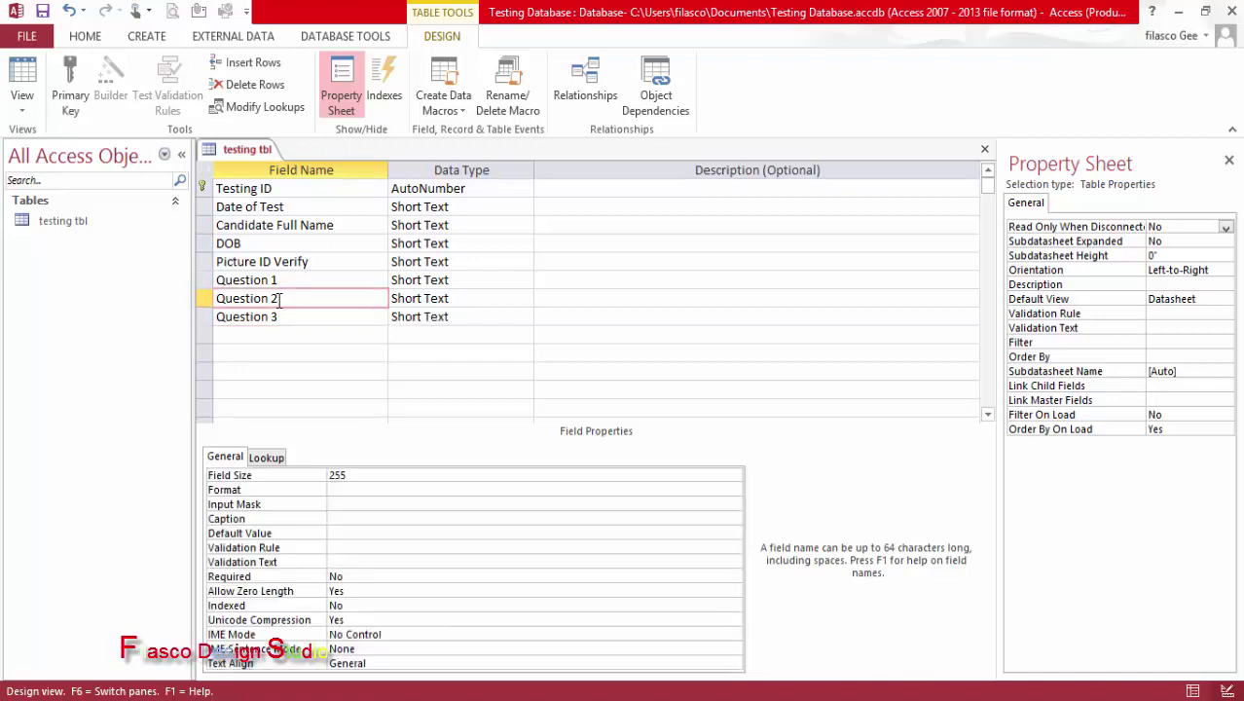
Add two fields named "Question 4" and "Question 5" below Question 3
click(269, 334)
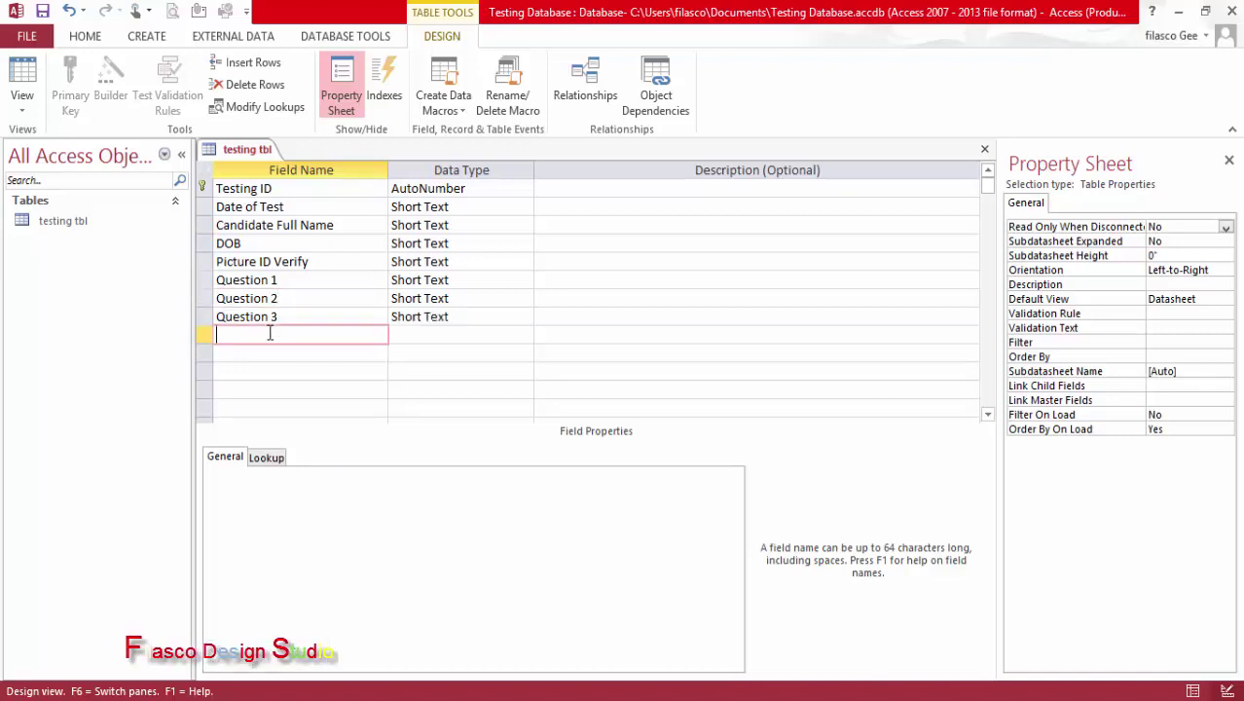
text(Question )
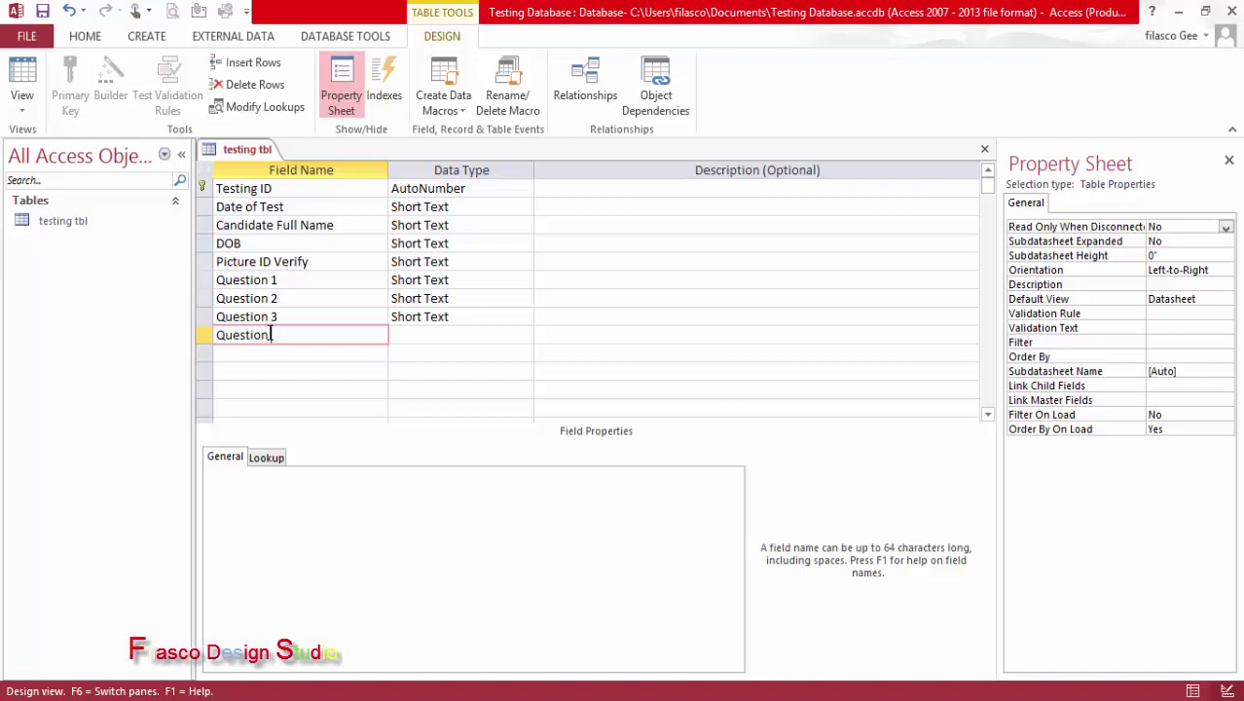
text(4)
key(Down)
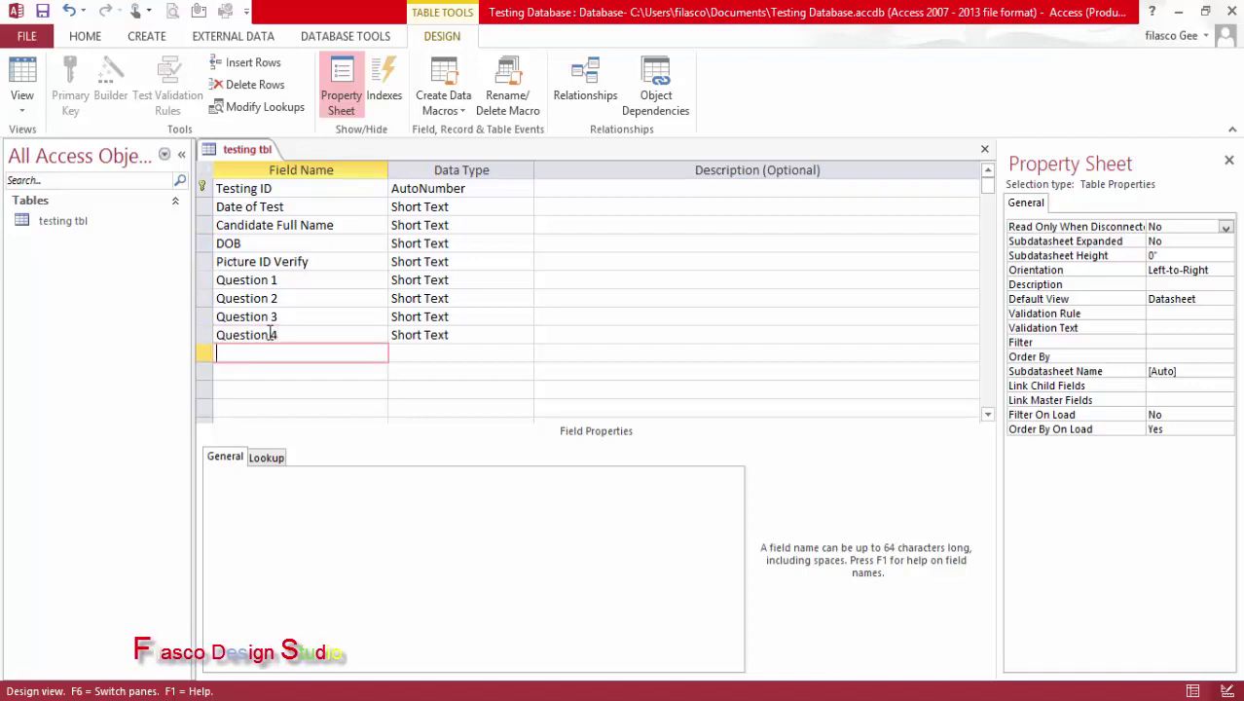
text(Question )
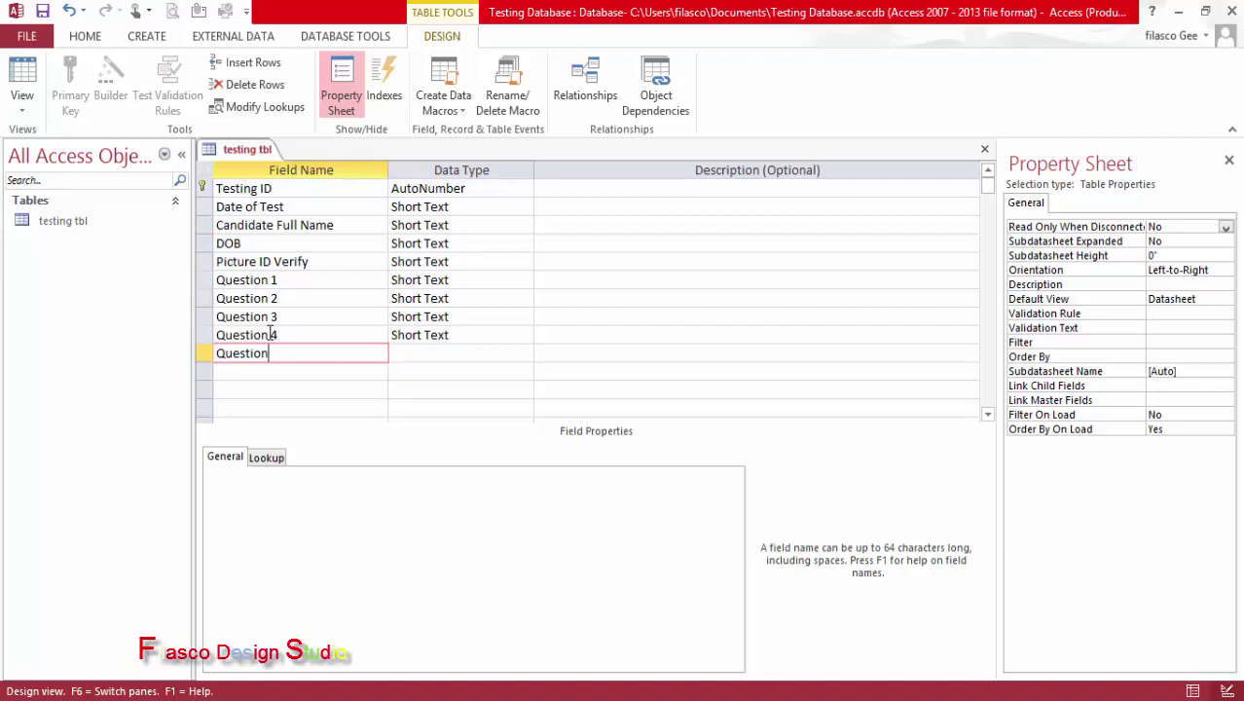
text(5)
key(Down)
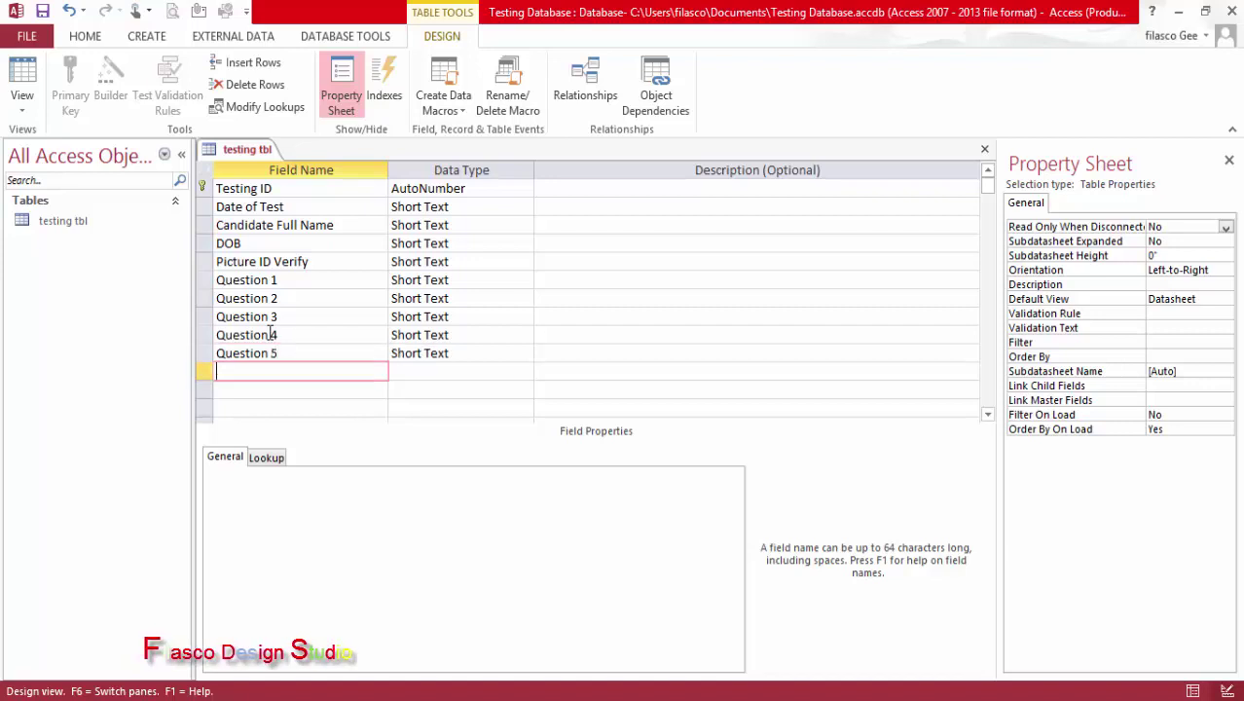
Add two fields named "Question 6" and "Question 7" below Question 5
text(Question 6)
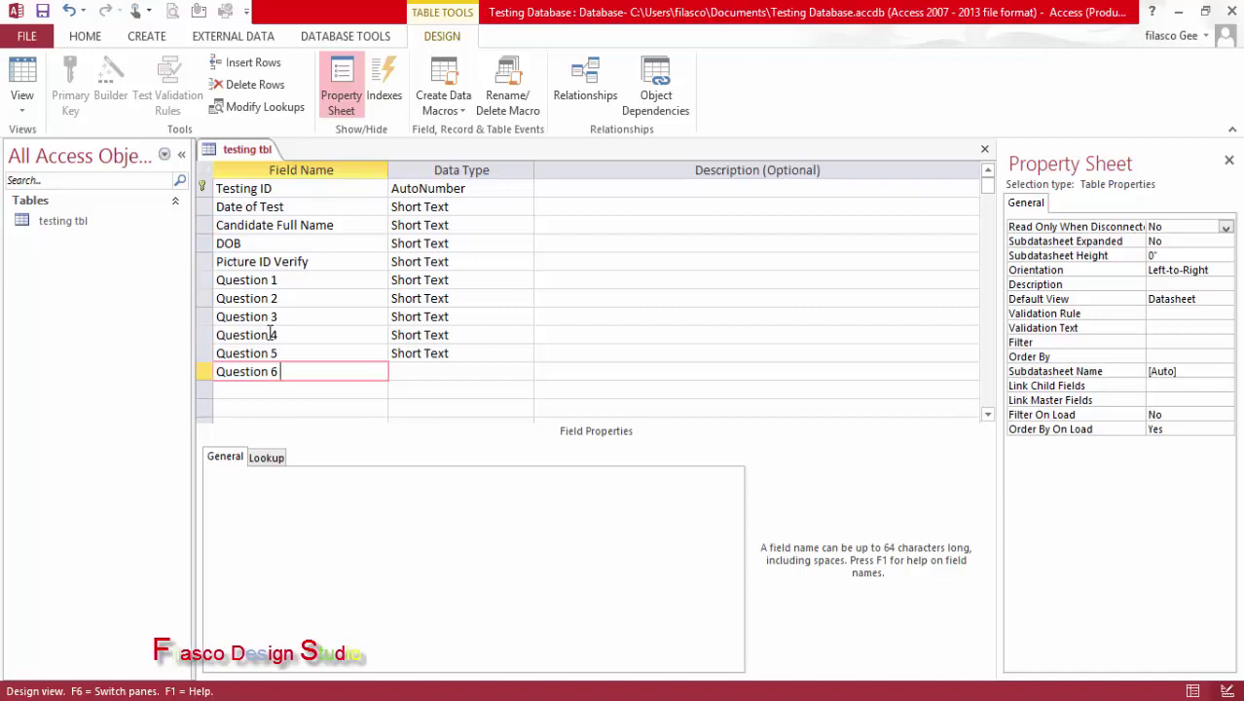
key(Up)
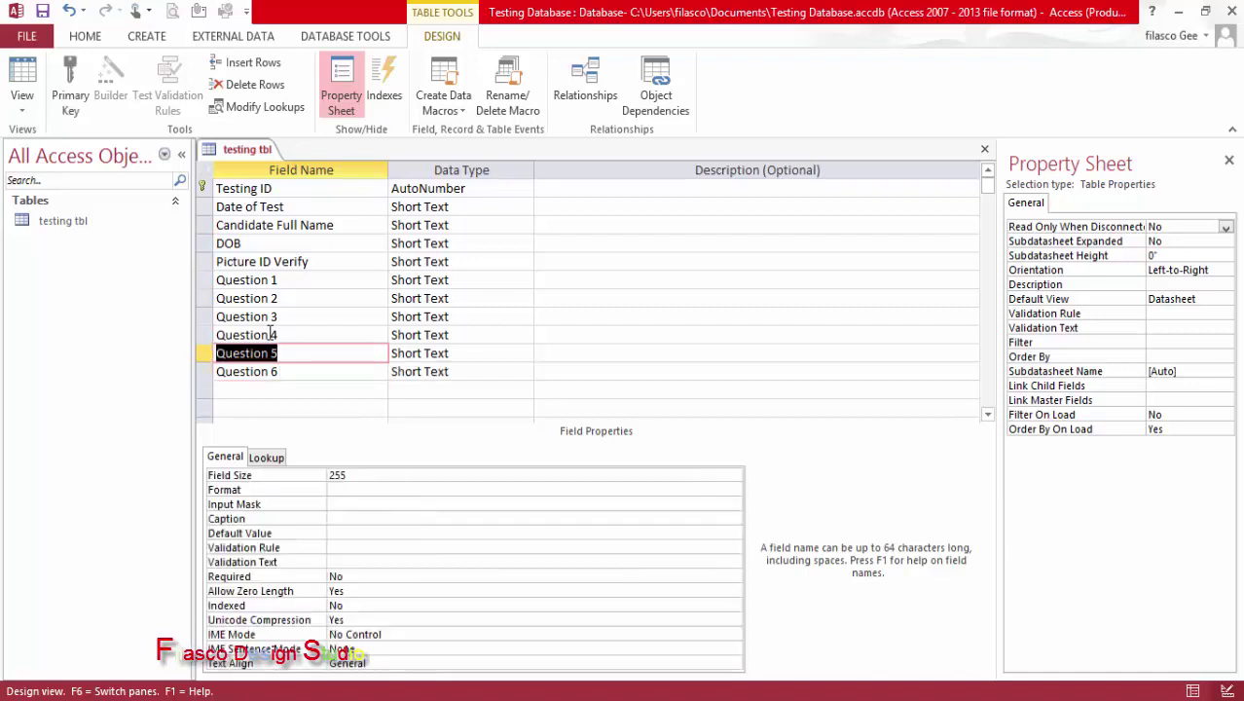
click(280, 389)
text(Question 7)
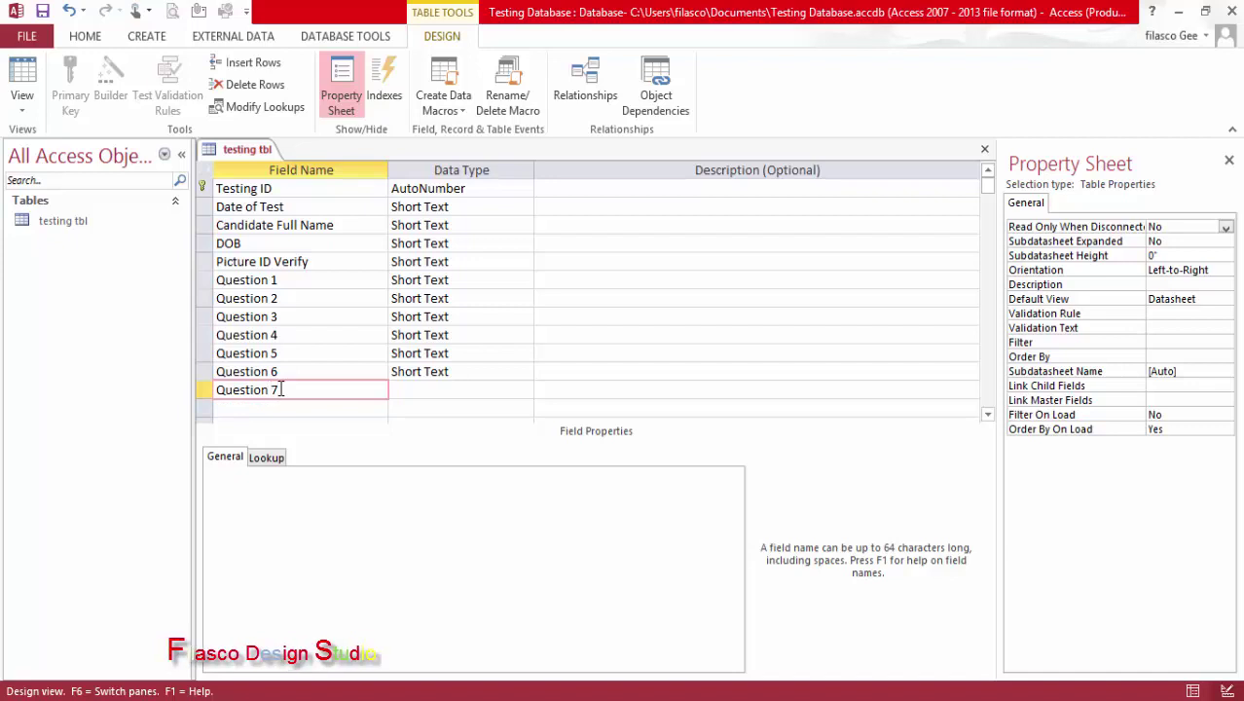
key(Down)
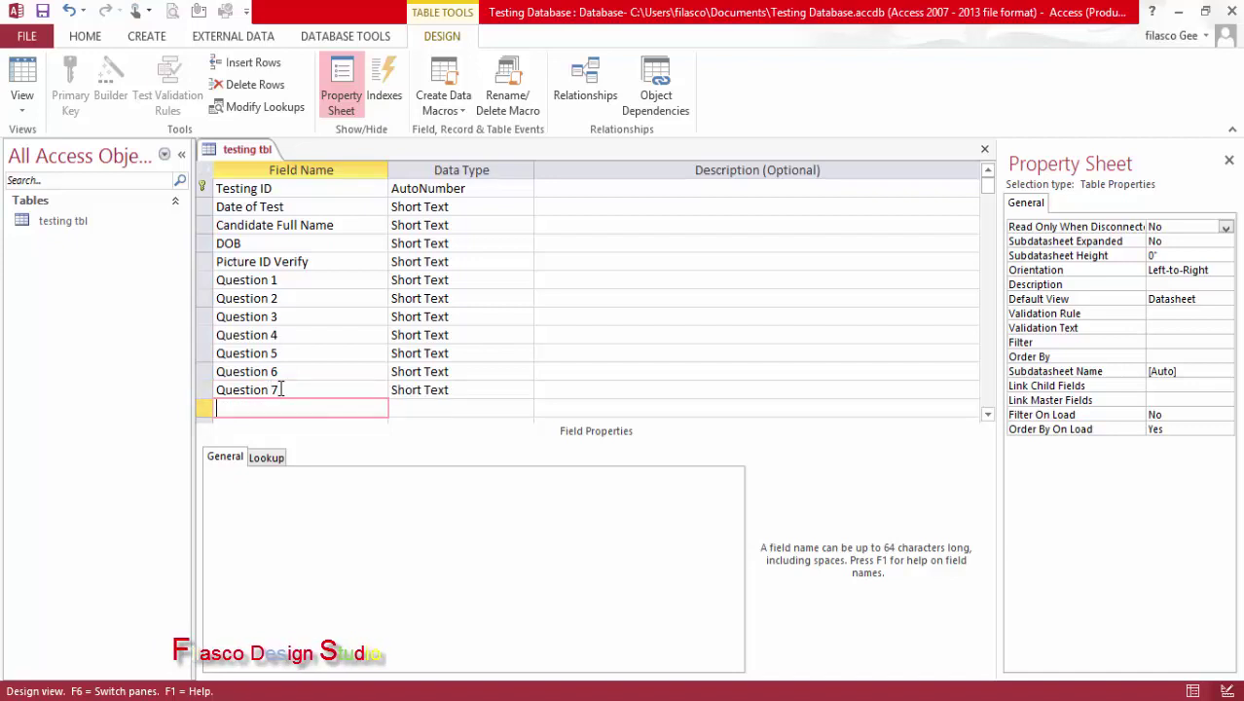
Add fields named "Question 8", "Question 9" and "Question10" below Question 7
text(Question 8)
key(Down)
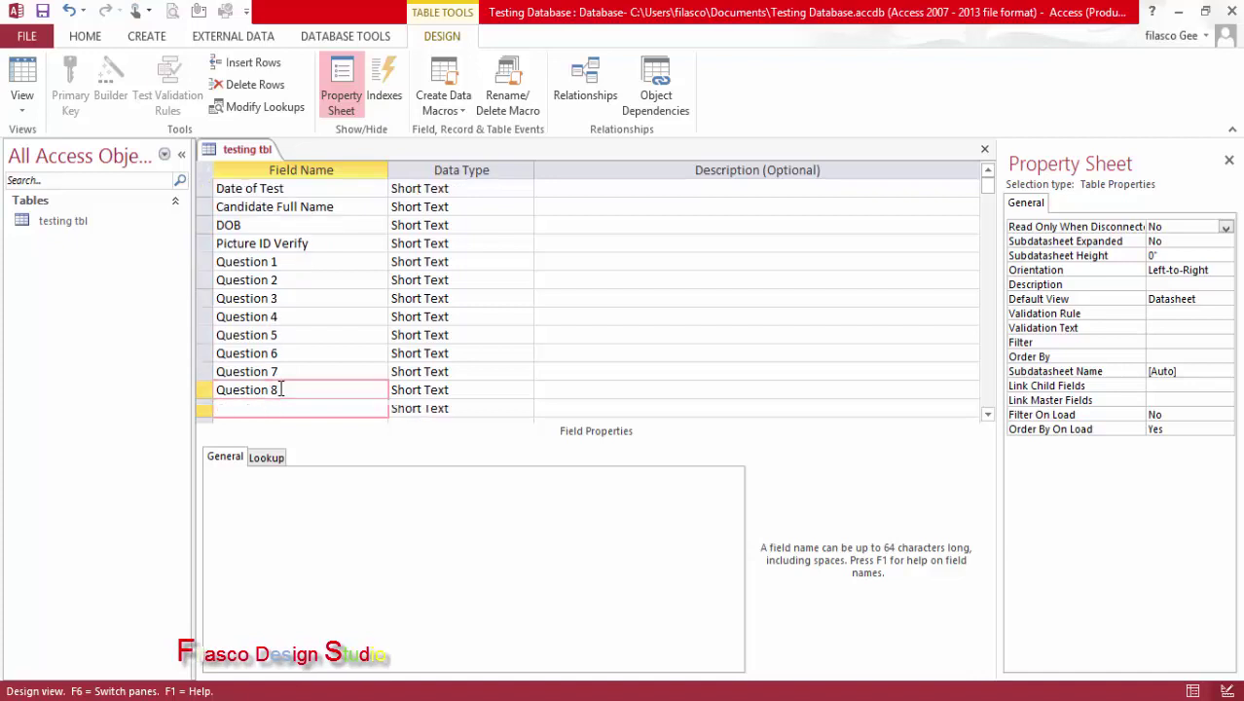
text(Question )
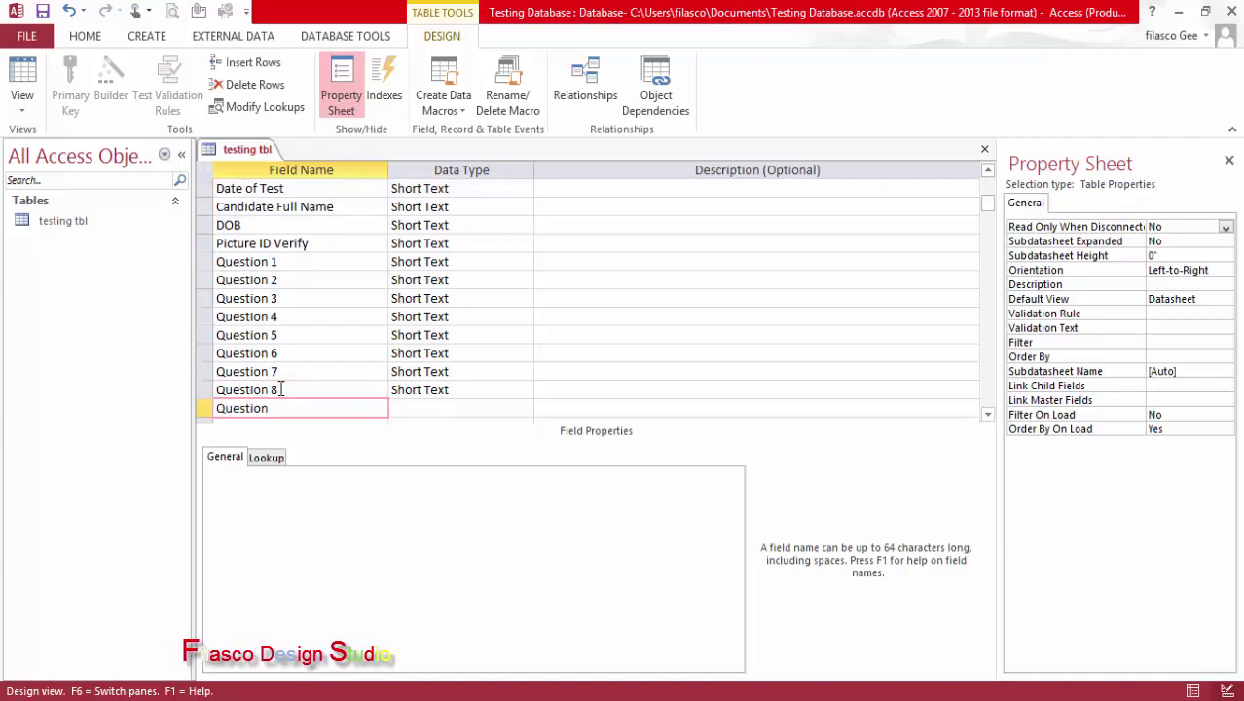
text(9)
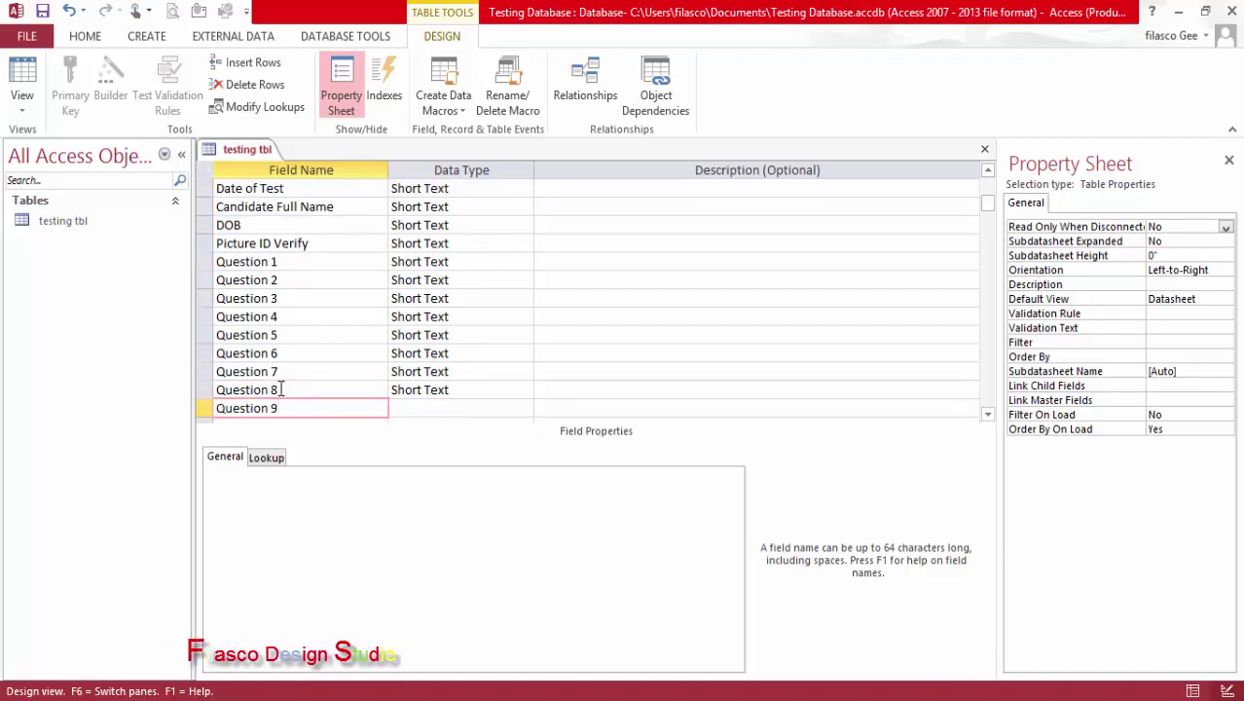
key(Down)
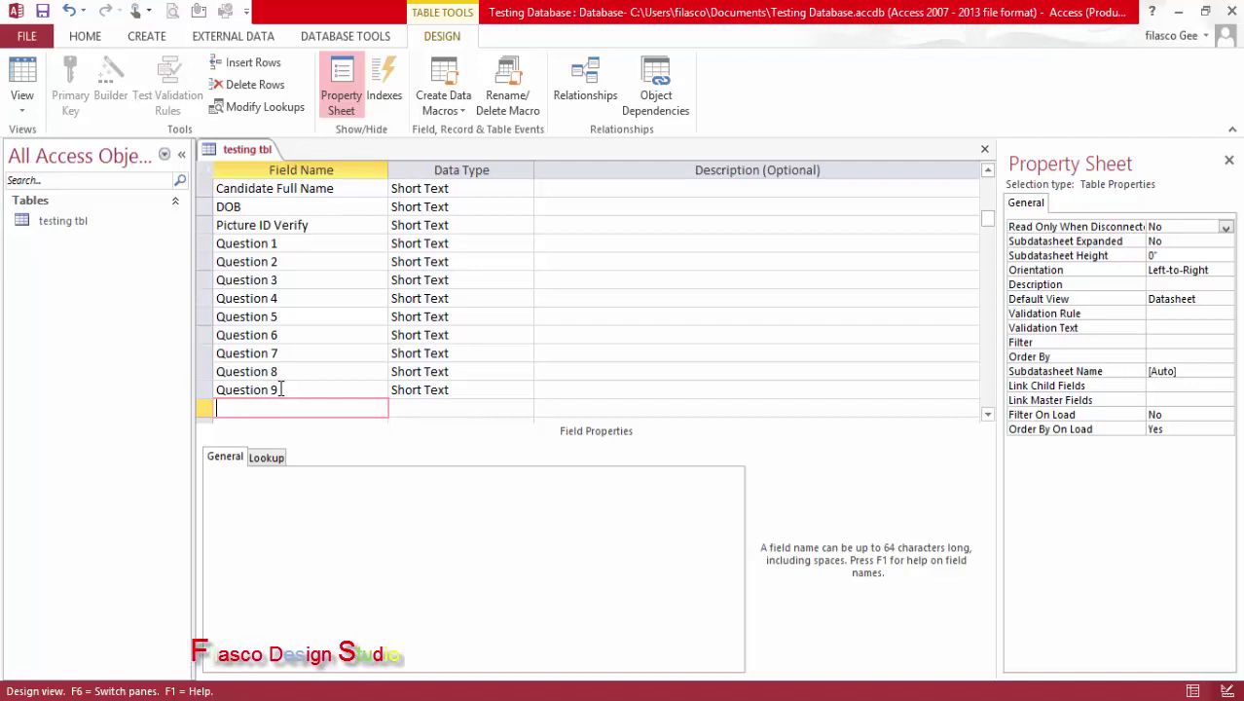
text(Question10)
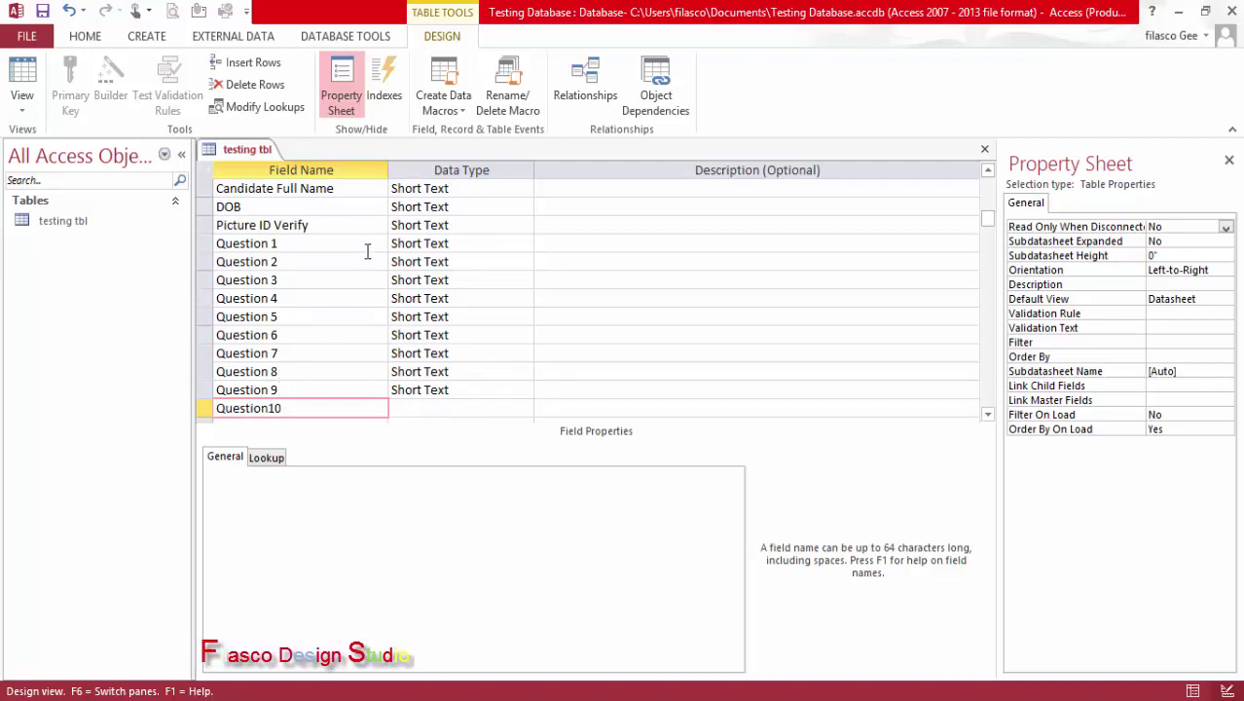
Set the data type of the fields Question 1 through Question 4 to Long Text
click(527, 243)
click(517, 280)
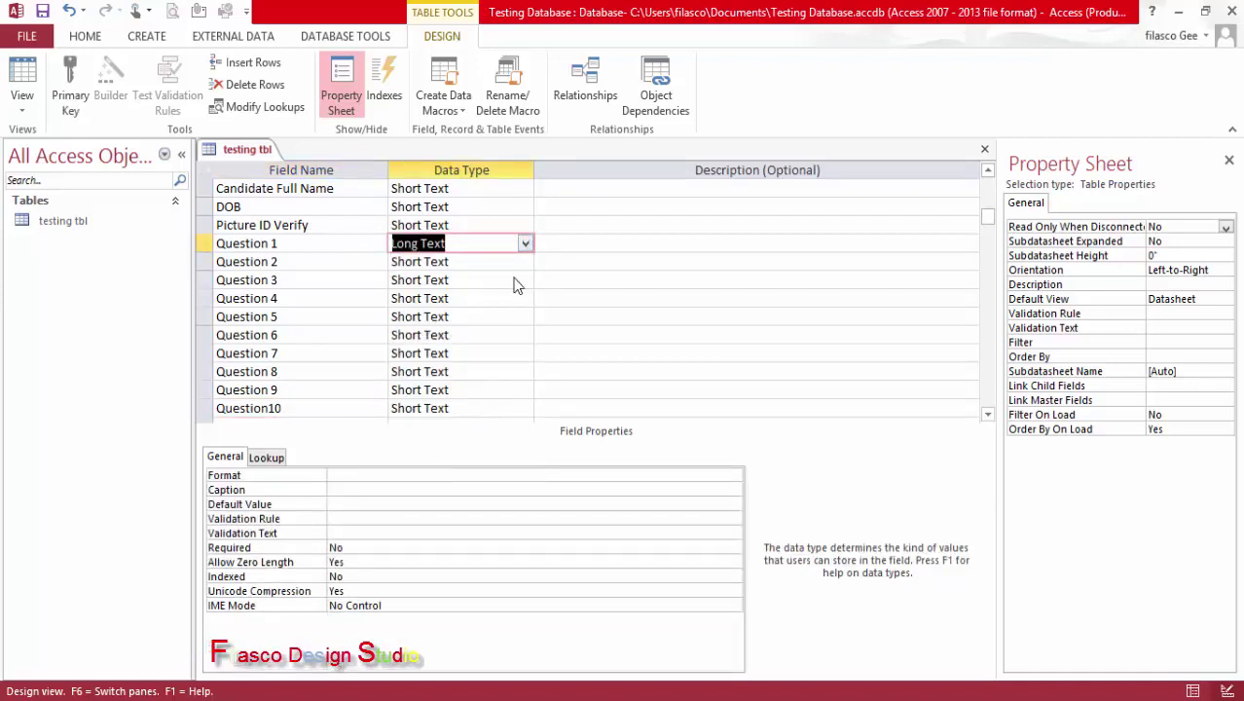
click(523, 261)
click(515, 297)
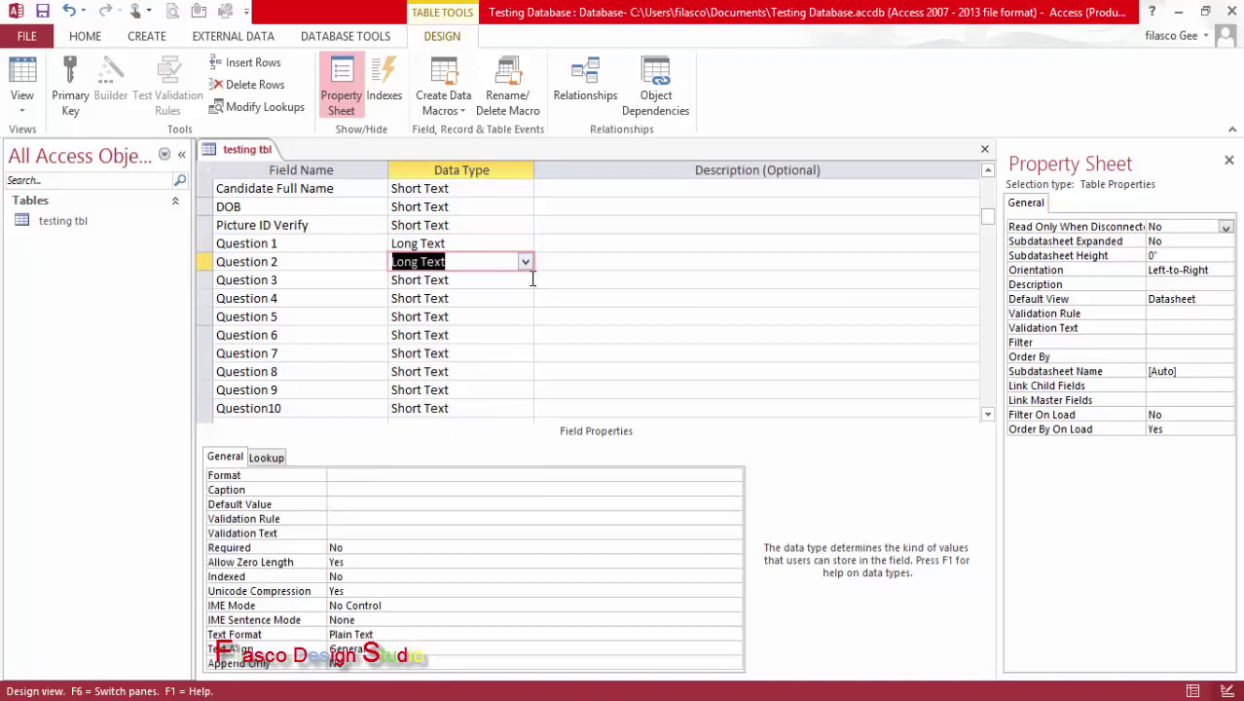
click(525, 279)
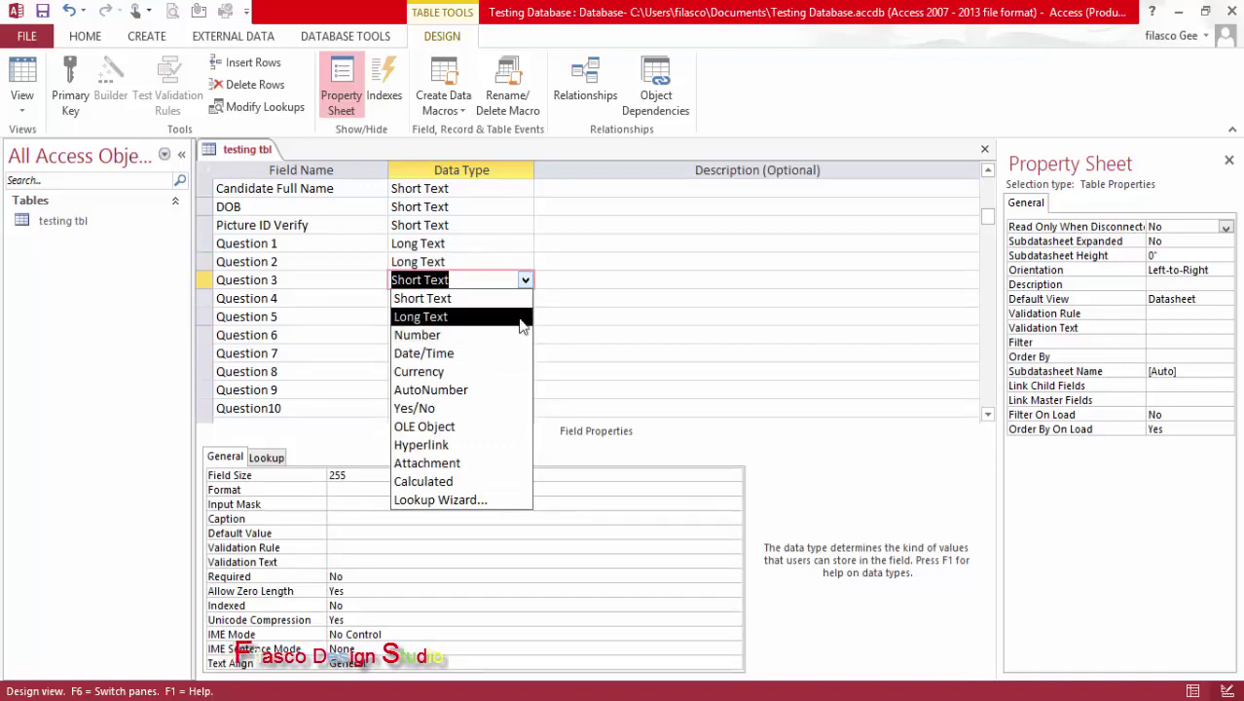
click(517, 317)
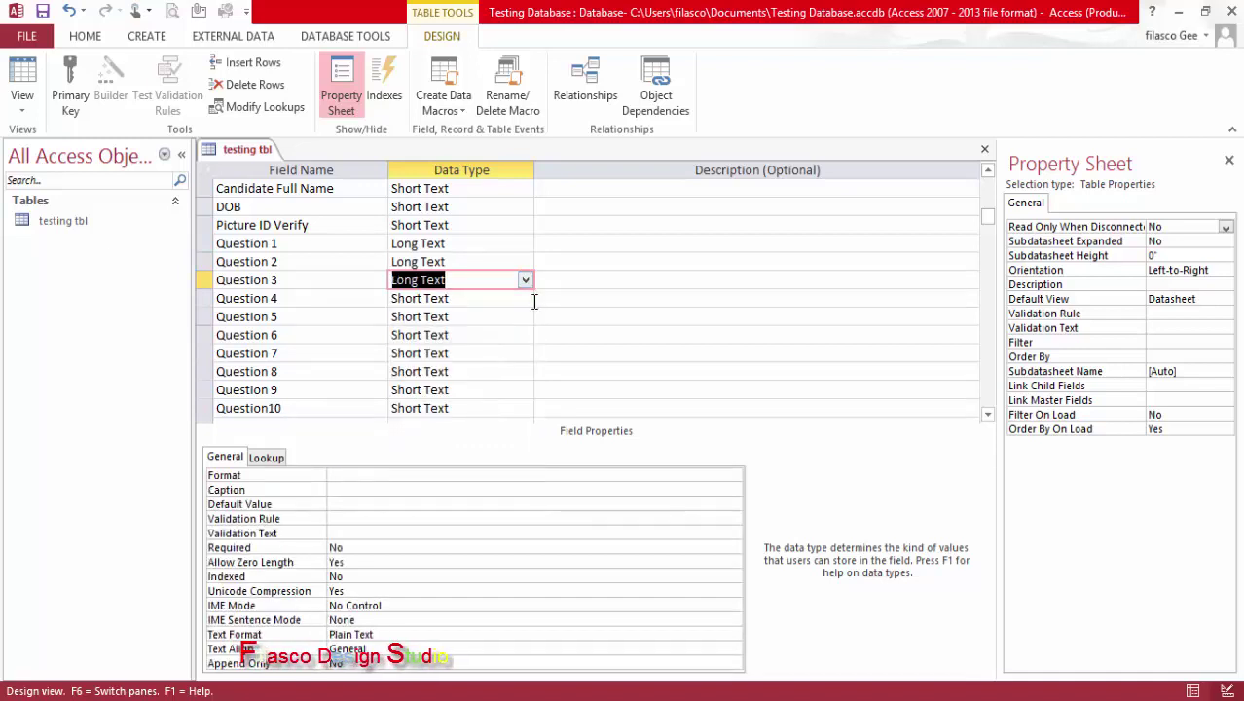
click(526, 298)
click(516, 343)
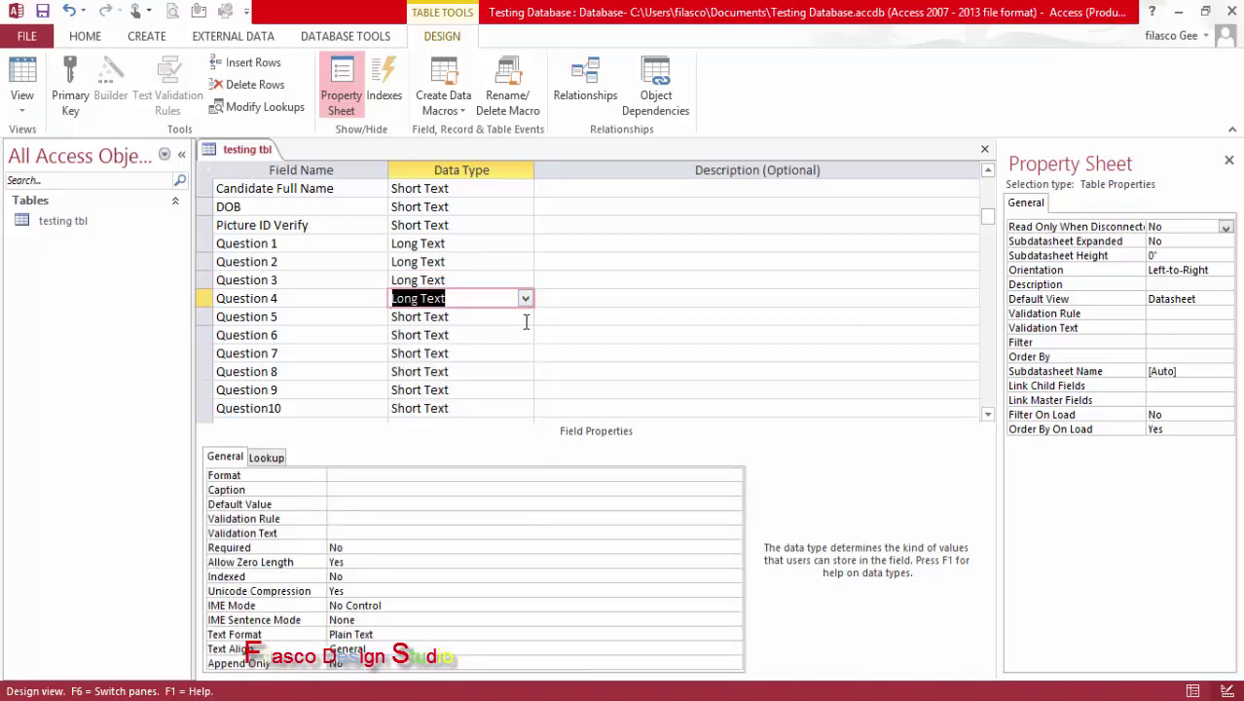
Set the data type of the fields Question 5, Question 6 and Question 7 to Long Text
click(526, 316)
click(517, 363)
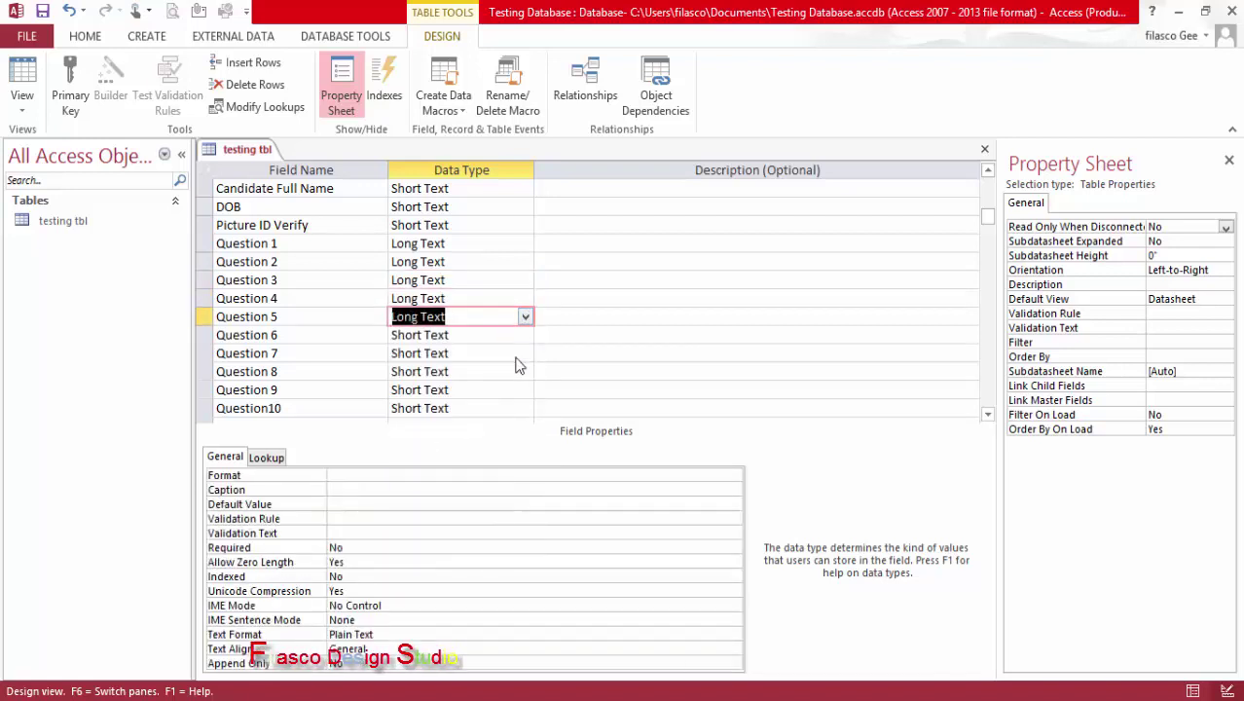
click(526, 335)
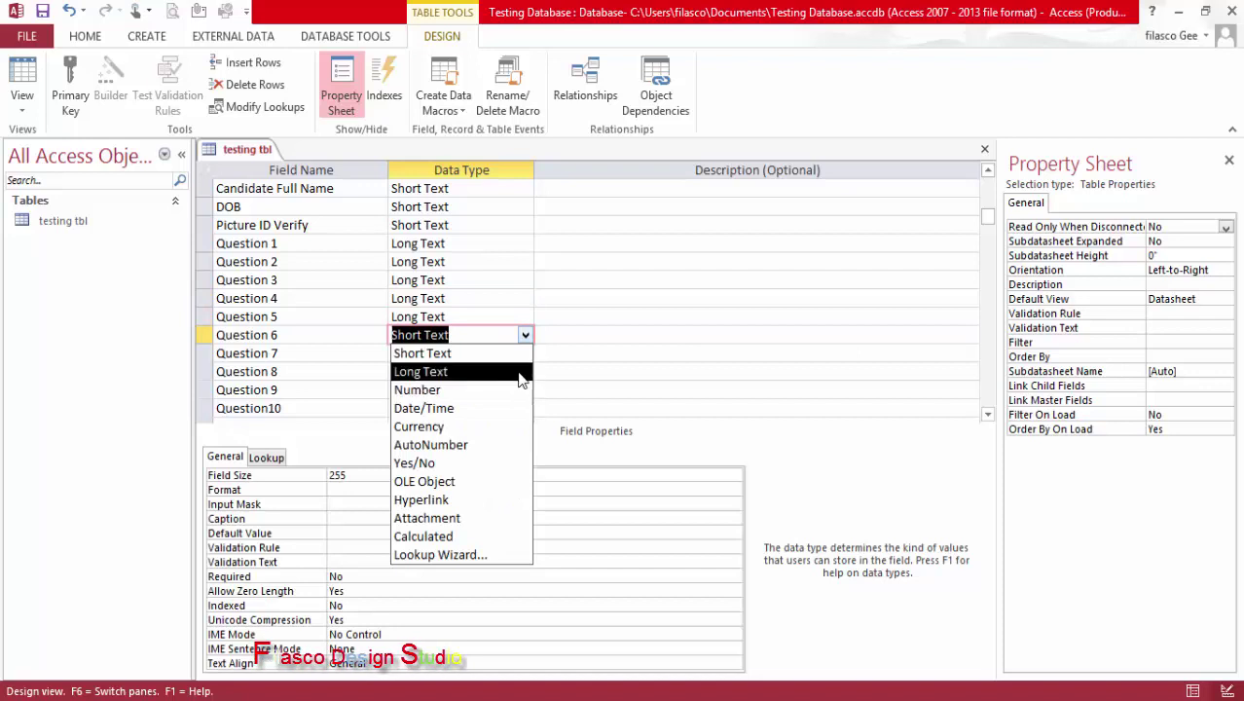
click(517, 371)
click(526, 353)
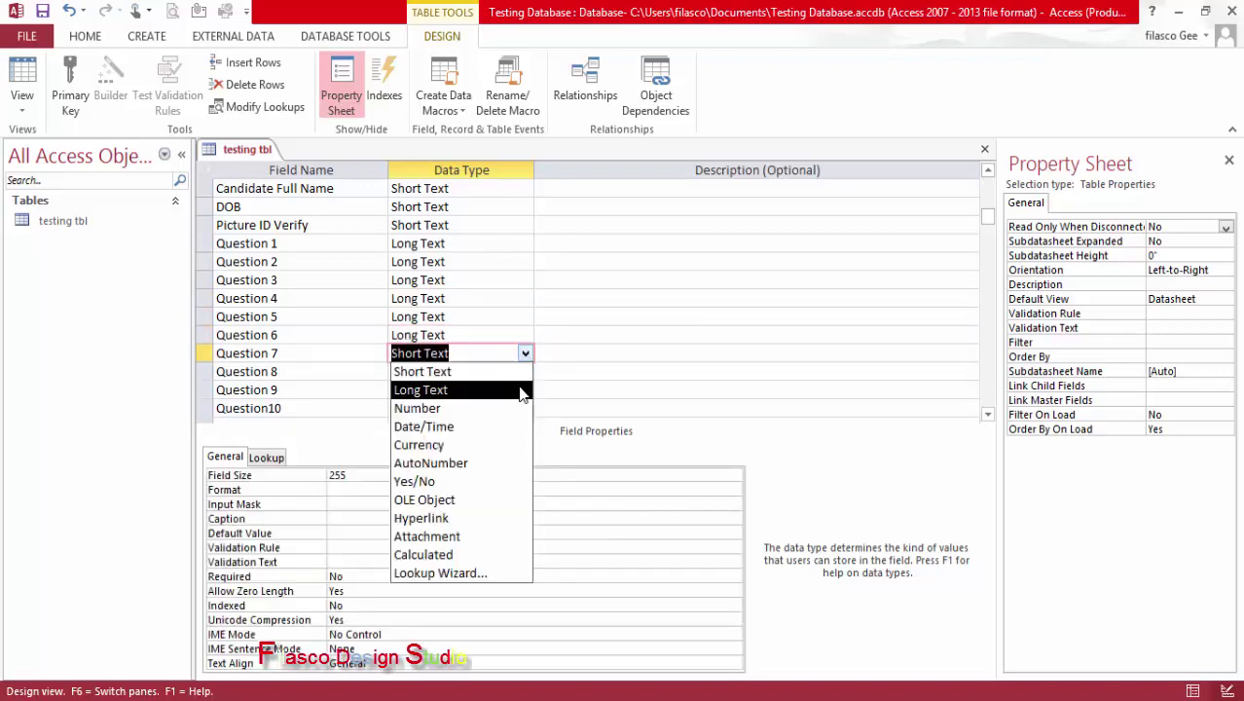
click(517, 389)
Set the data type of the fields Question 8, Question 9 and Question10 to Long Text
click(525, 371)
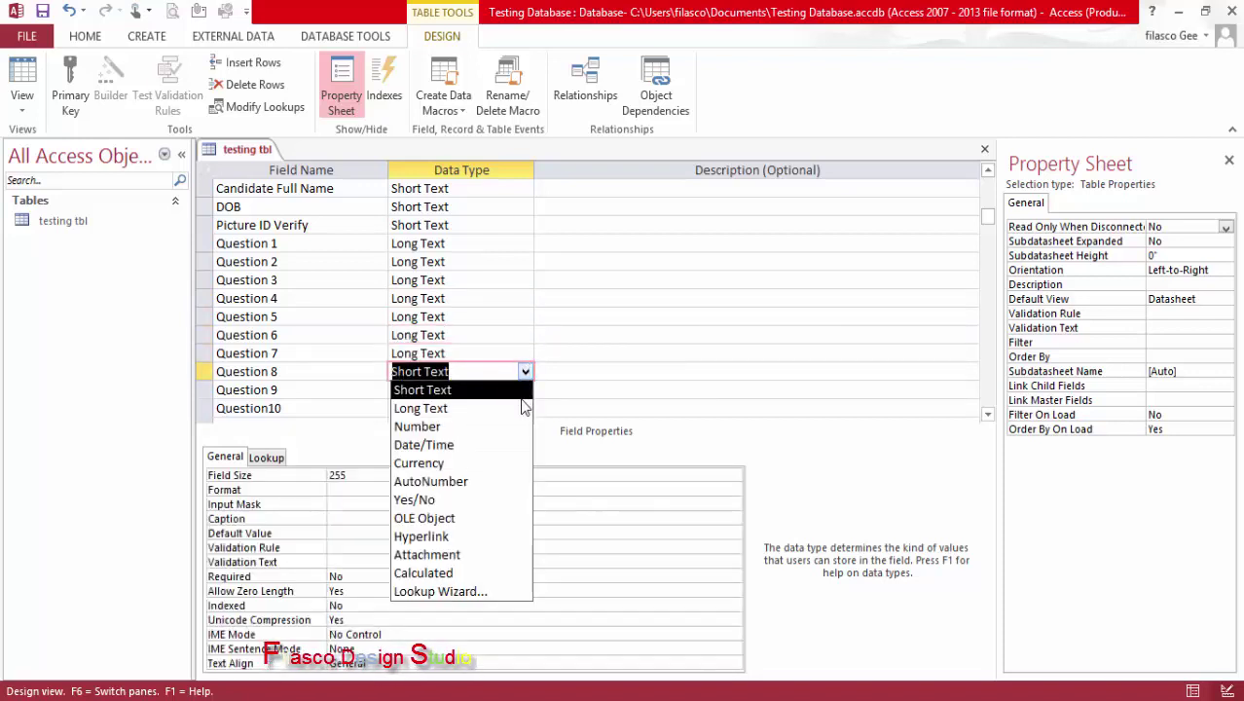
click(523, 407)
click(525, 389)
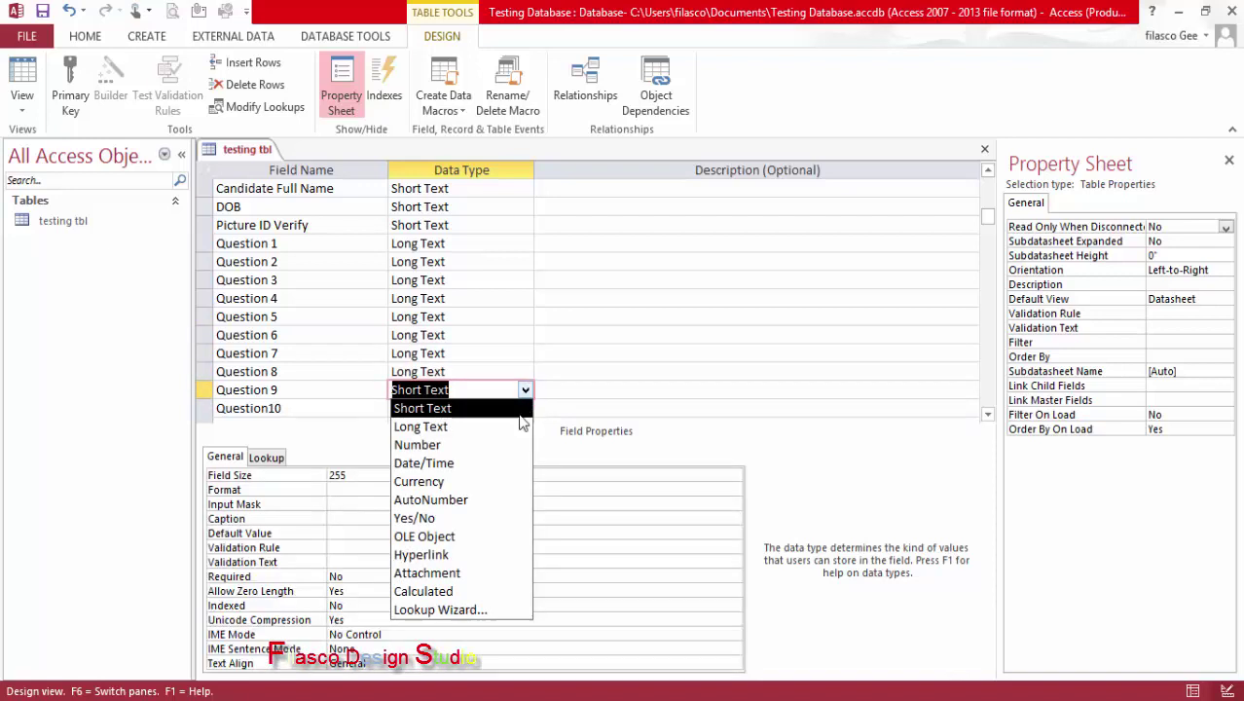
click(520, 426)
click(526, 408)
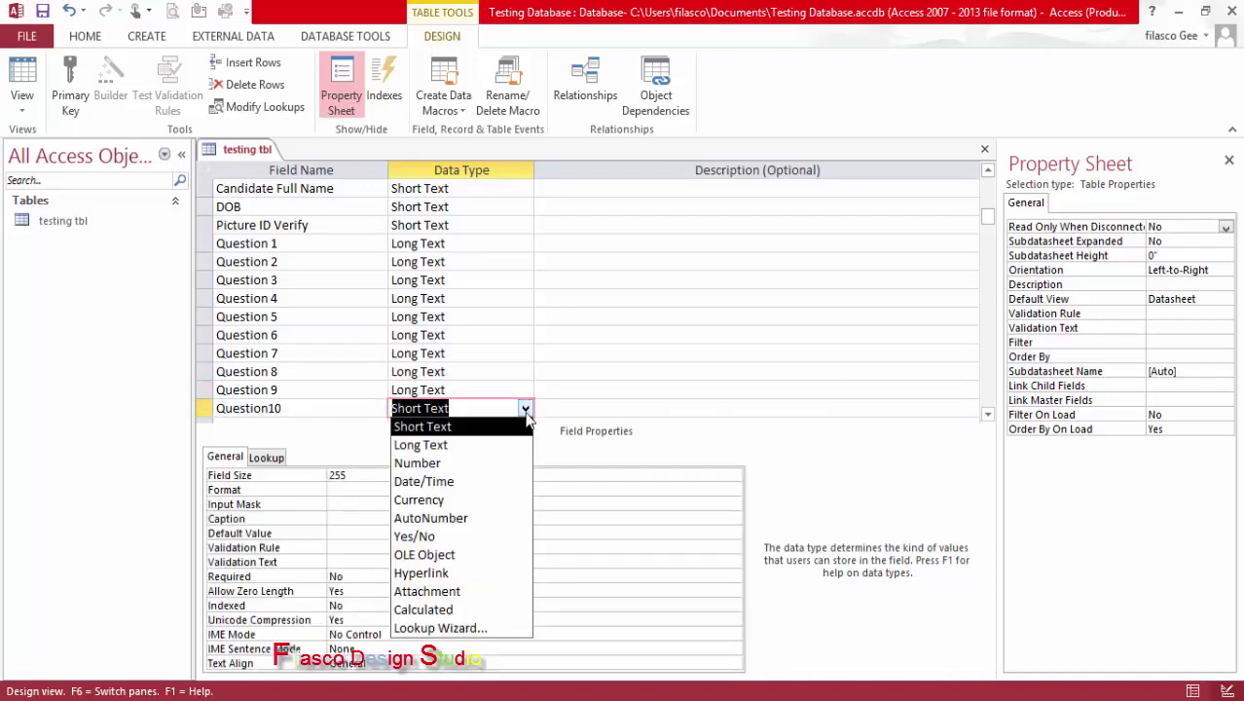
click(518, 445)
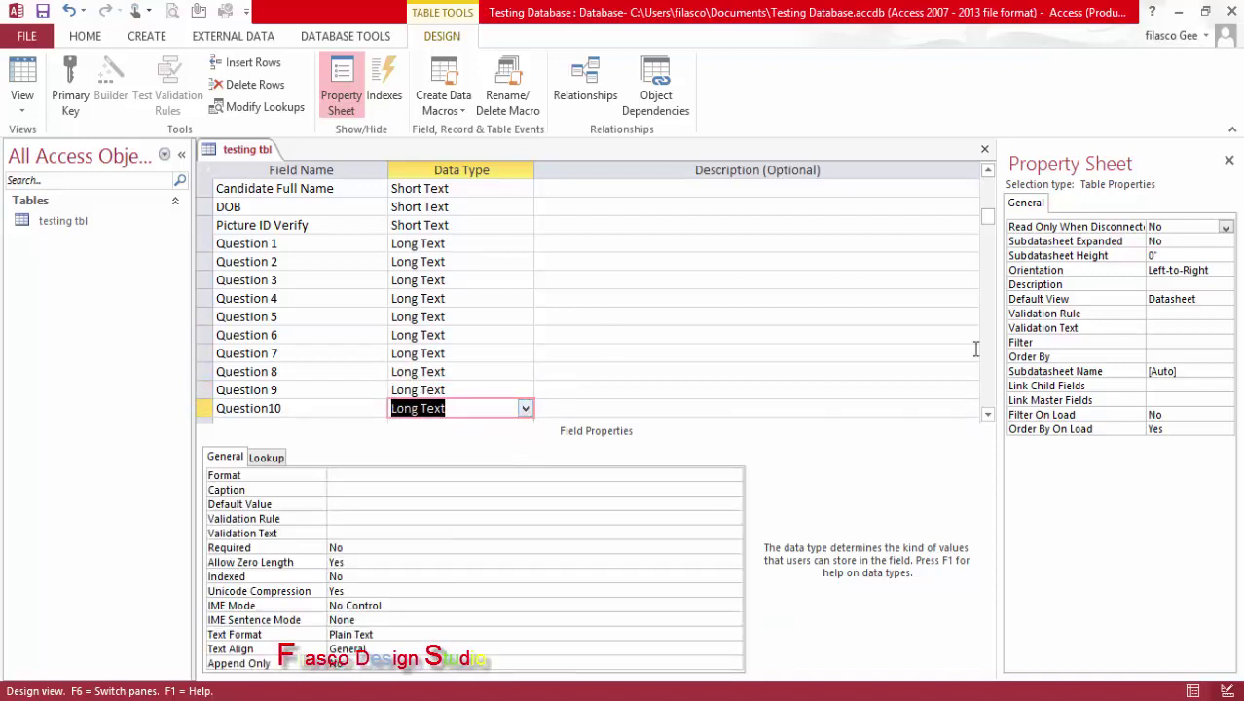
Insert one blank field row above Question 2 and another above Question 3
click(987, 415)
click(987, 415)
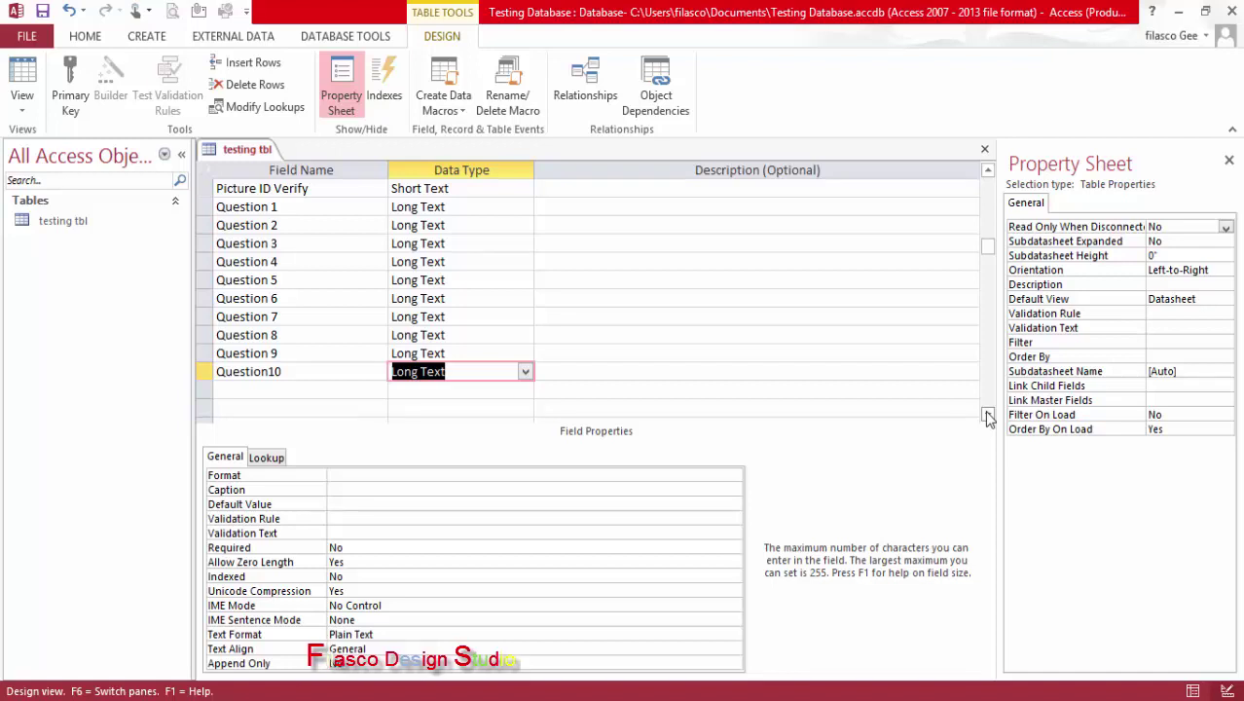
click(988, 417)
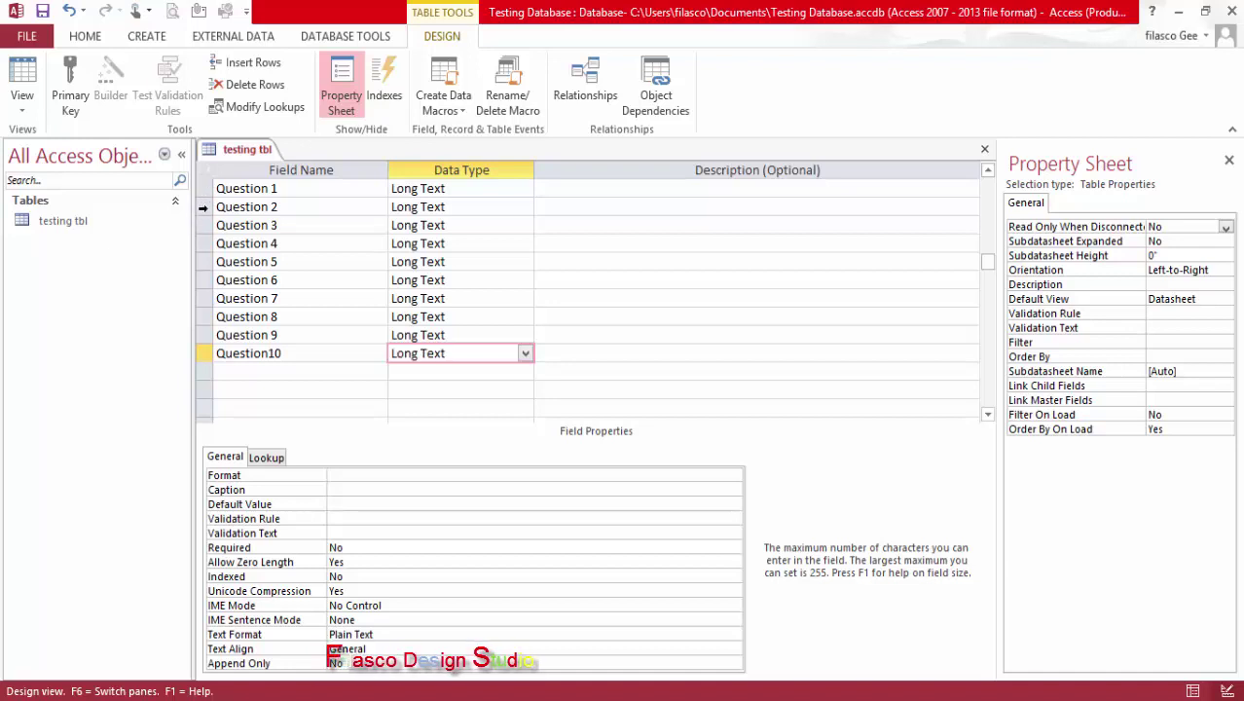
click(204, 207)
right_click(199, 208)
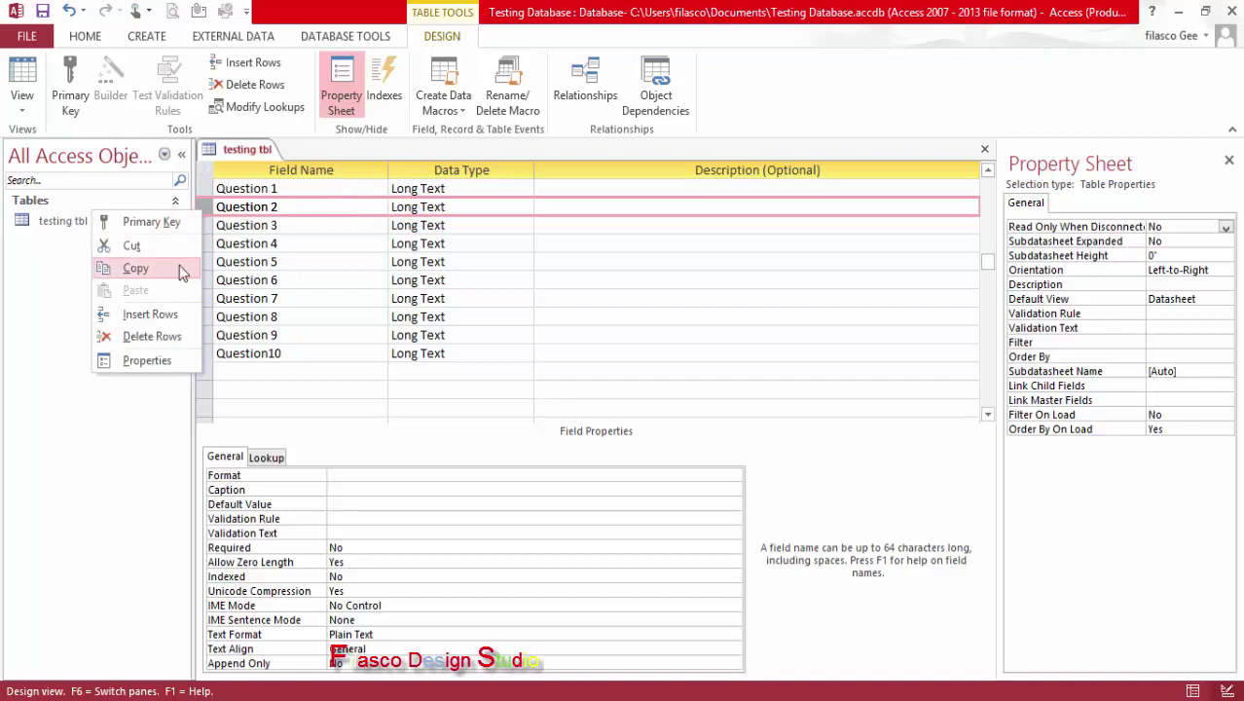
click(177, 314)
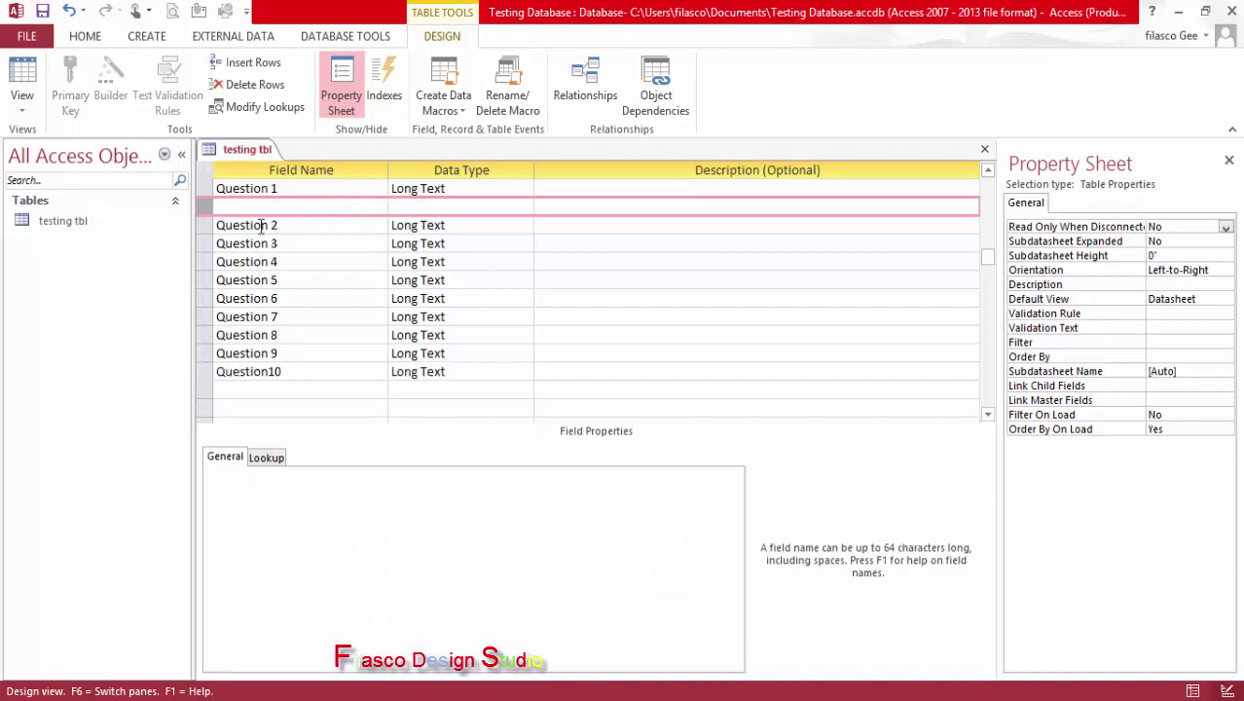
click(205, 244)
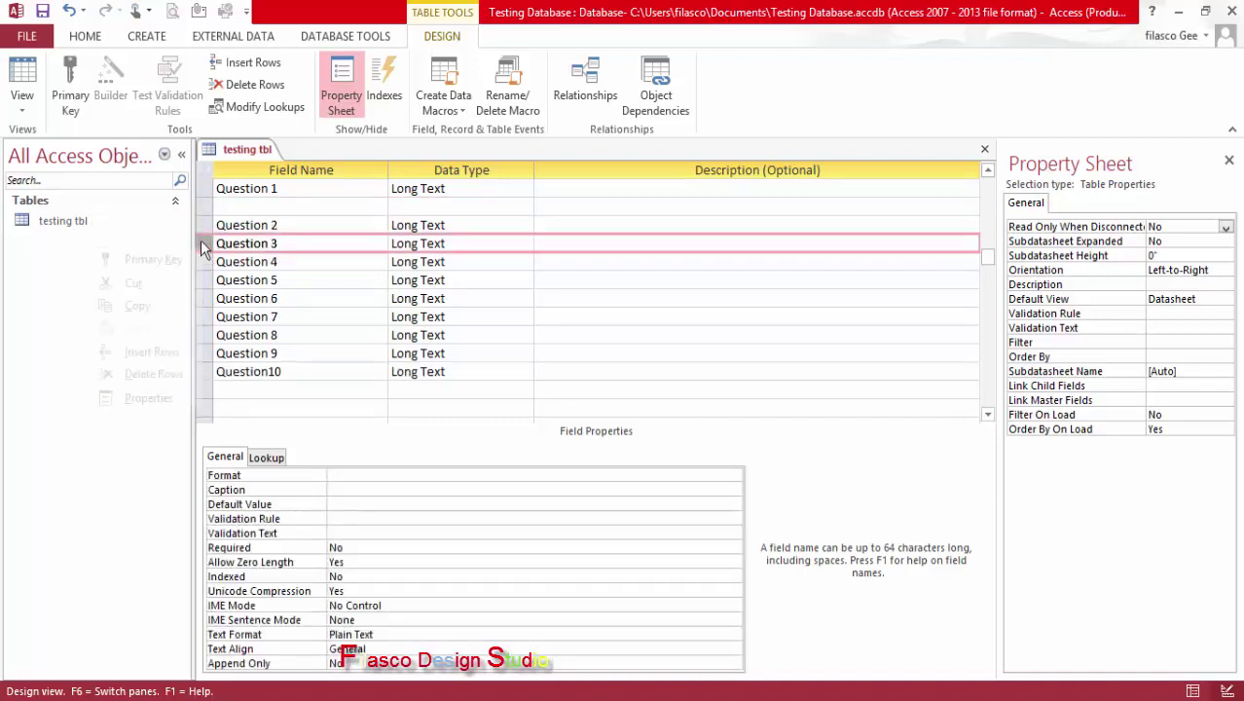
right_click(201, 242)
click(157, 356)
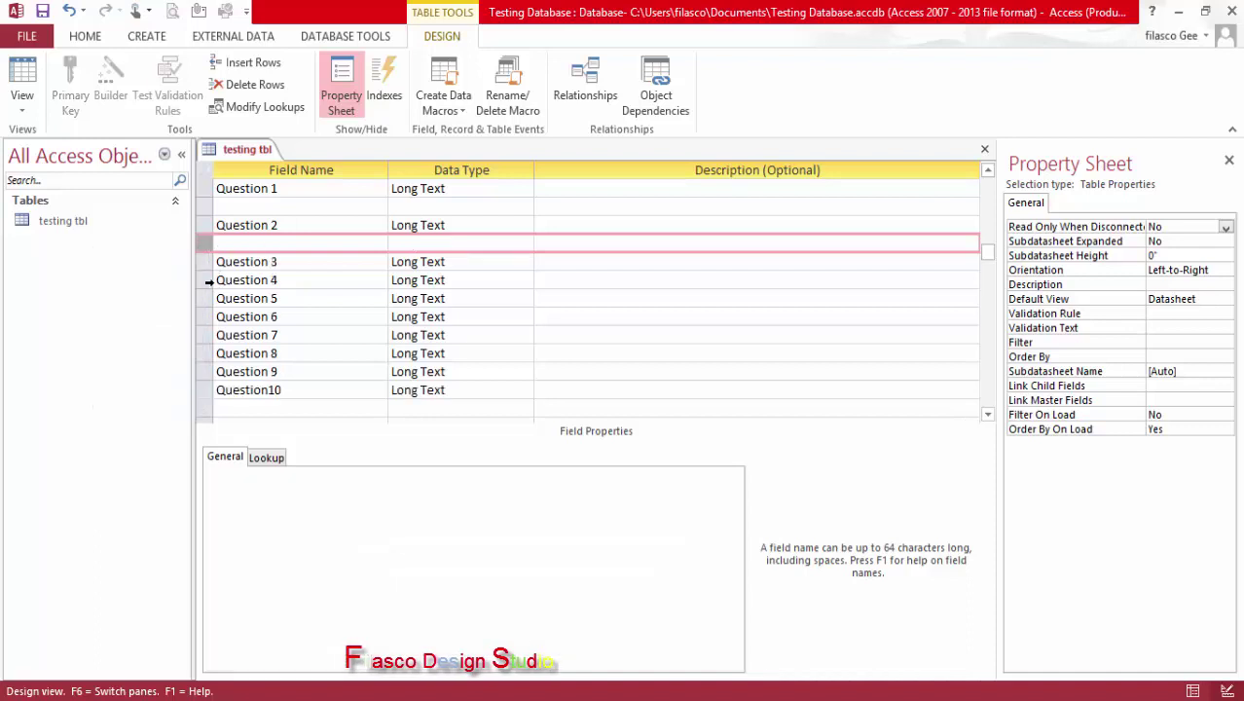
Insert one blank field row above Question 4 and another above Question 5
click(209, 282)
right_click(208, 286)
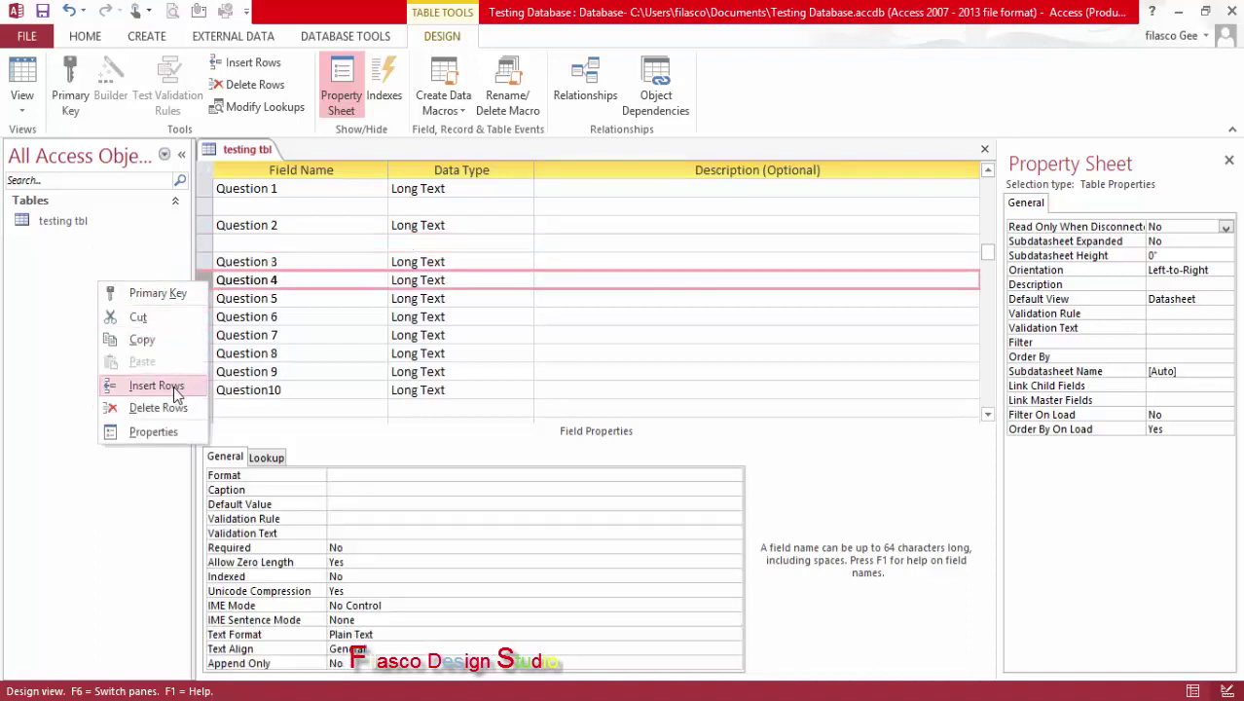
click(156, 384)
click(202, 317)
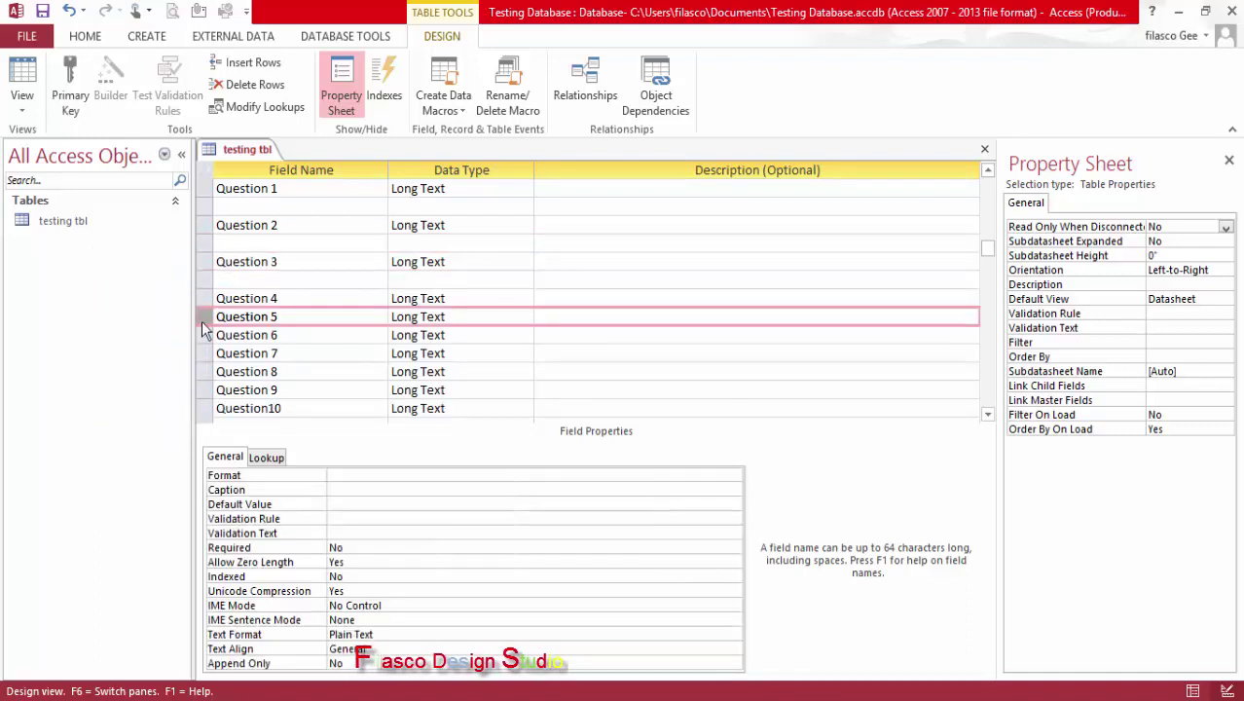
right_click(202, 322)
click(172, 434)
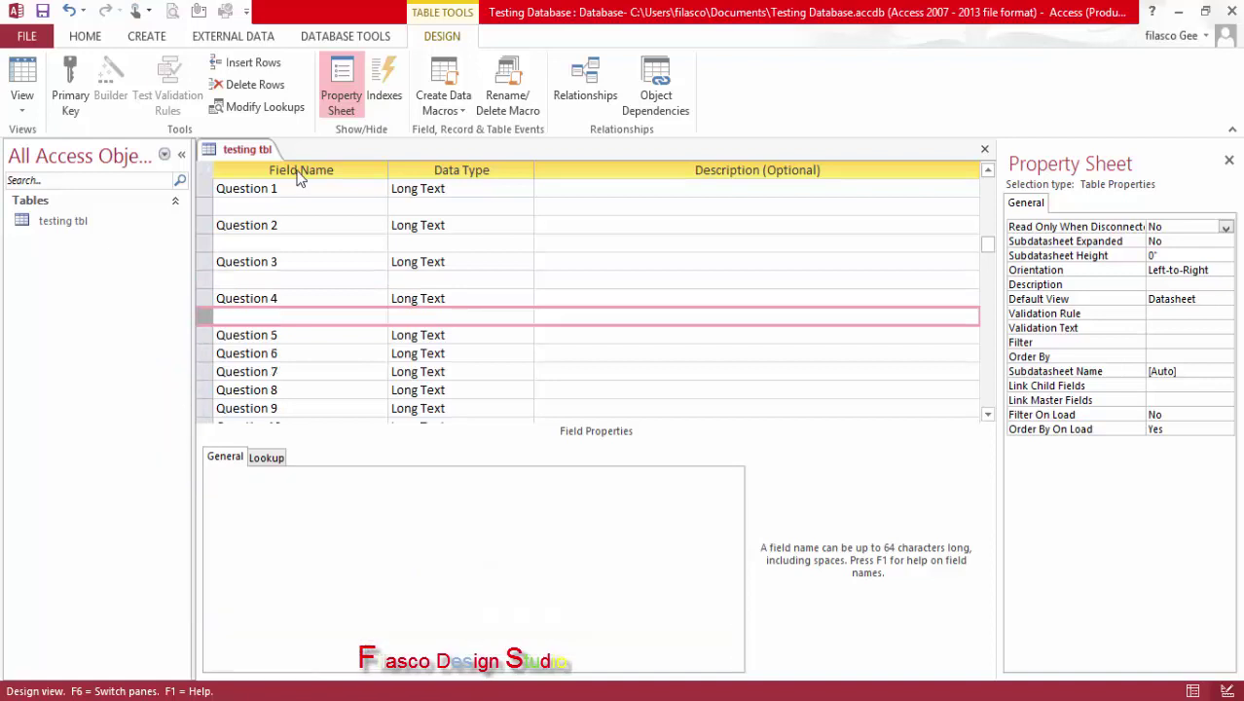
Name the blank fields below Question 1 and Question 2 "Answer 1" and "Answer 2", reusing the copied word Answer
click(277, 199)
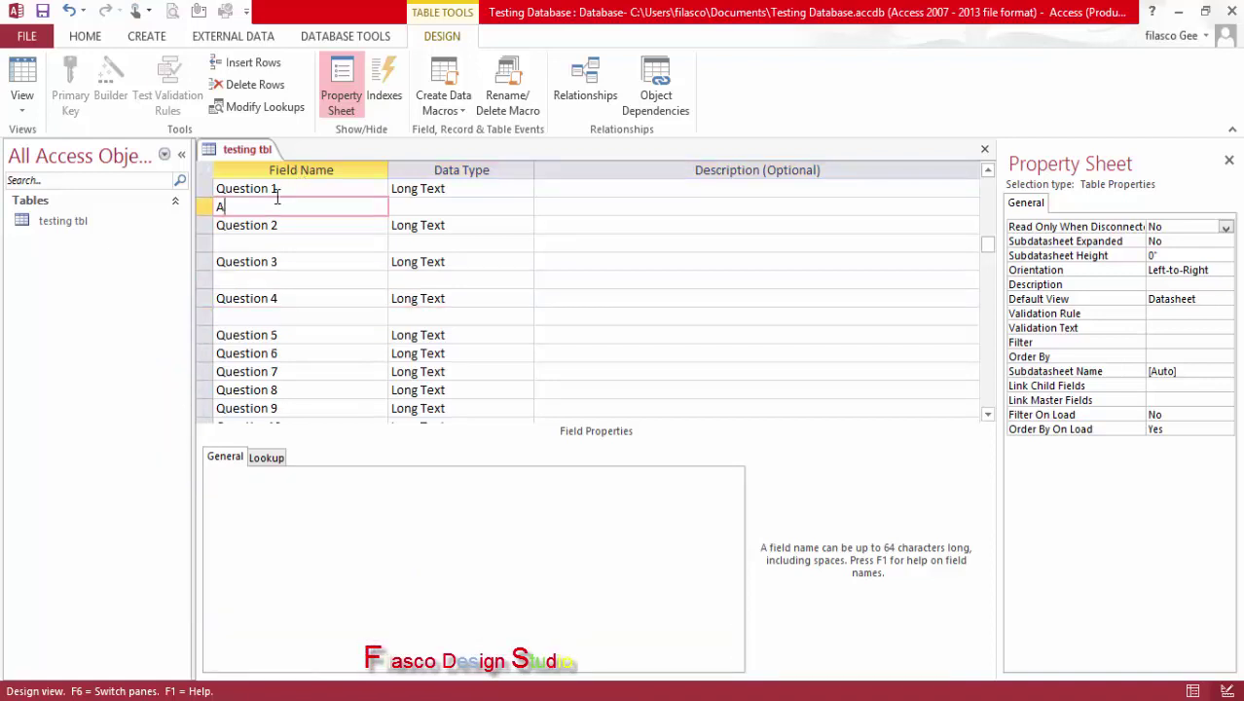
text(Answer 1)
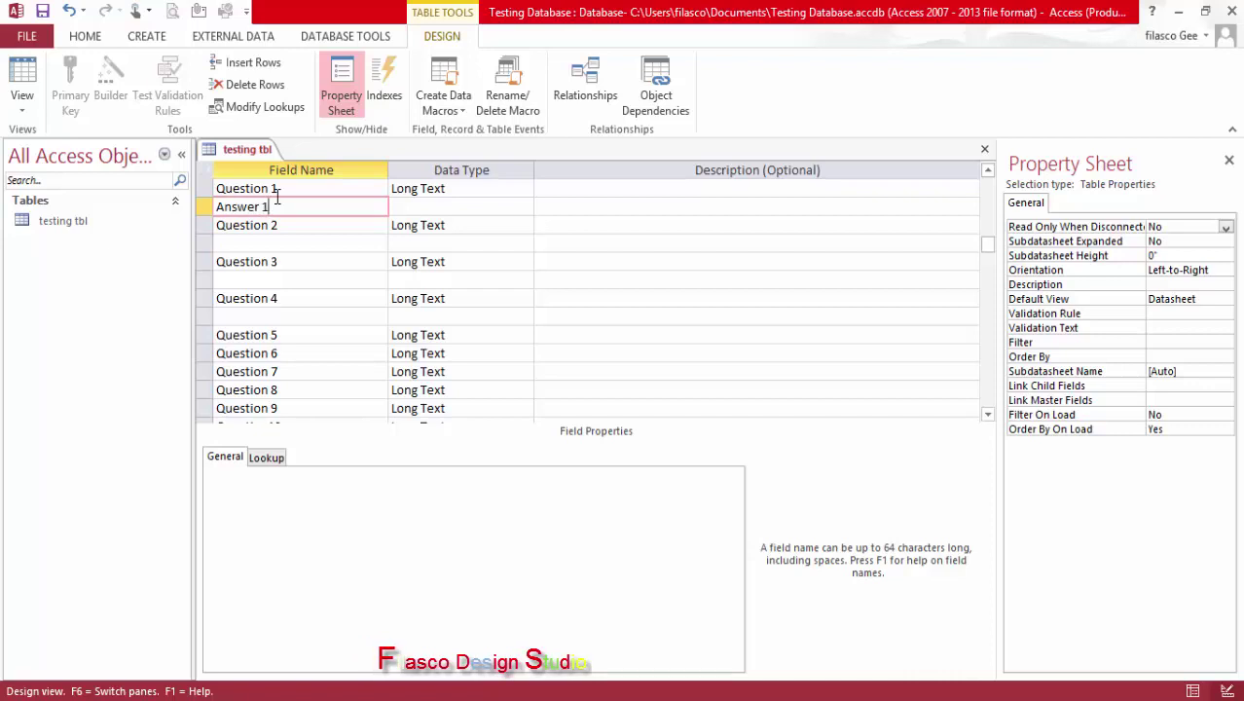
drag(260, 207, 209, 206)
key(ctrl+c)
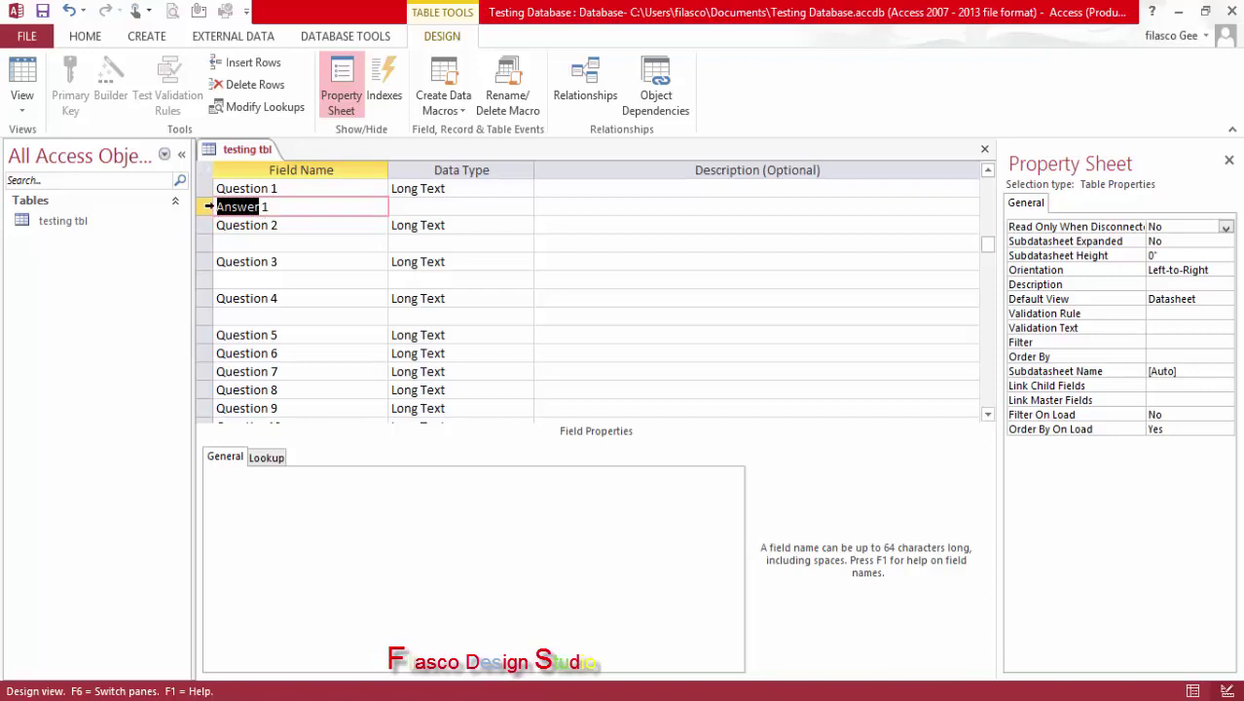
click(250, 244)
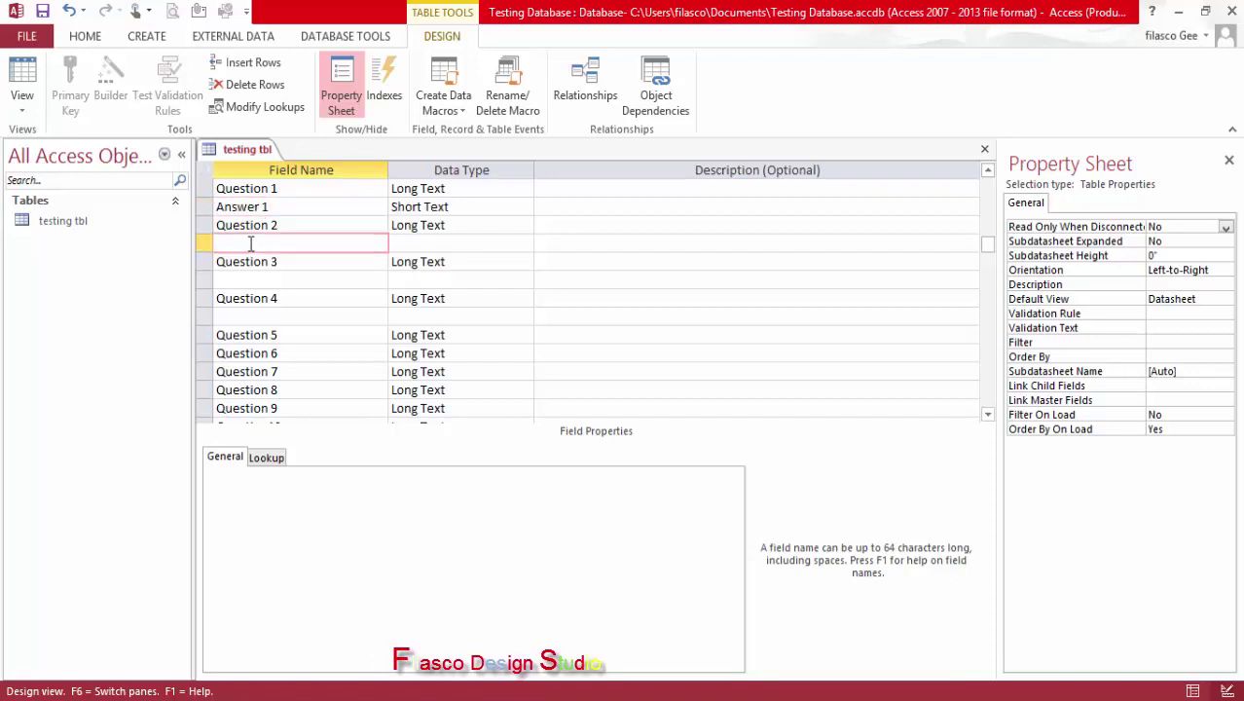
key(ctrl+v)
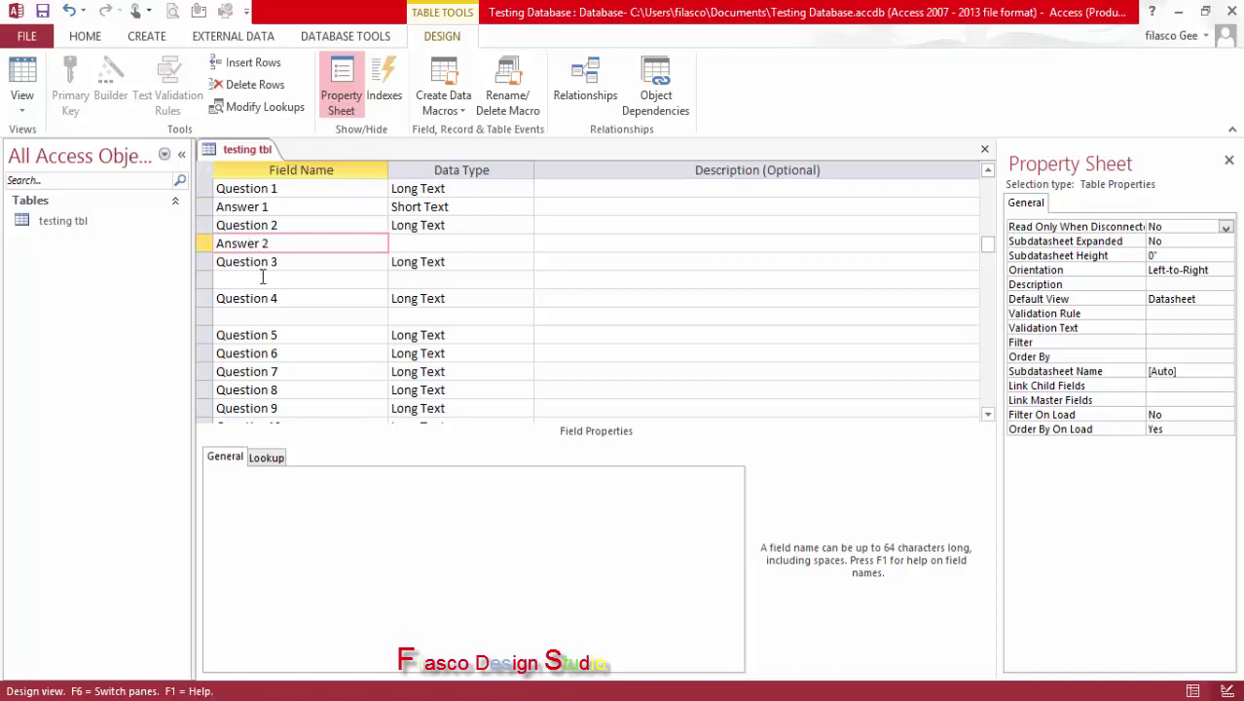
Name the blank fields below Question 3 and Question 4 "Answer 3" and "Answer 4"
click(274, 281)
key(ctrl+v)
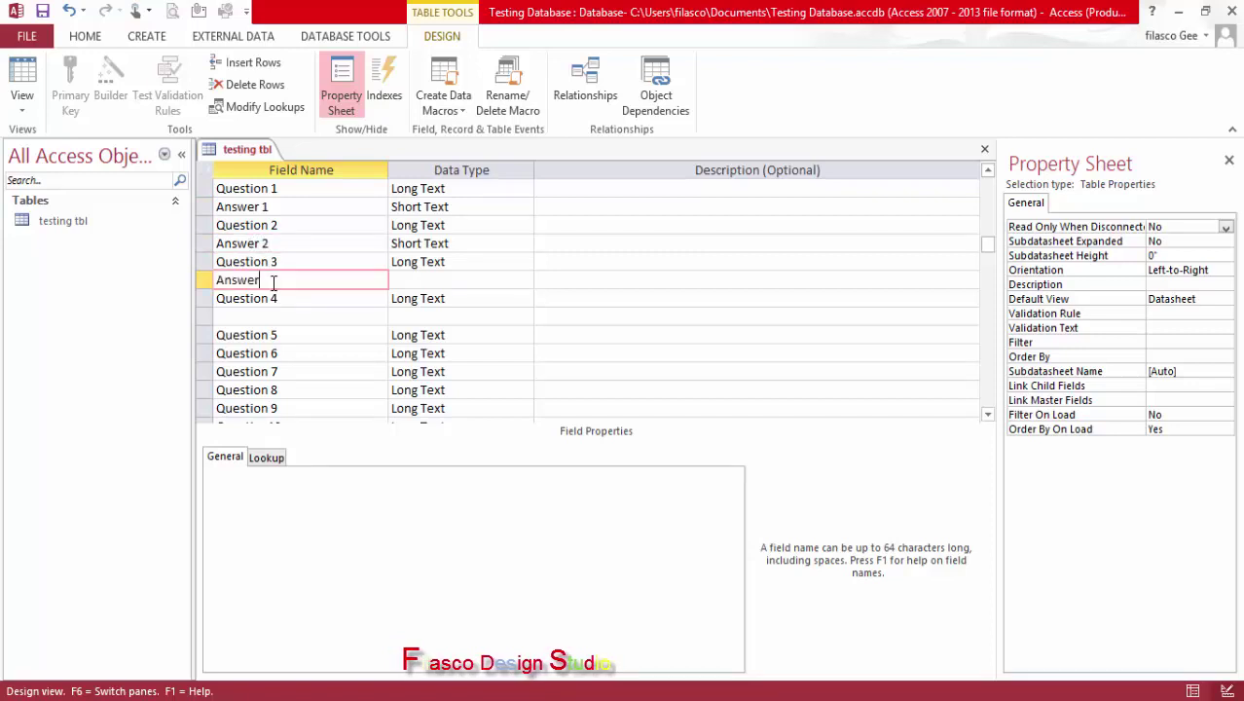
text(3)
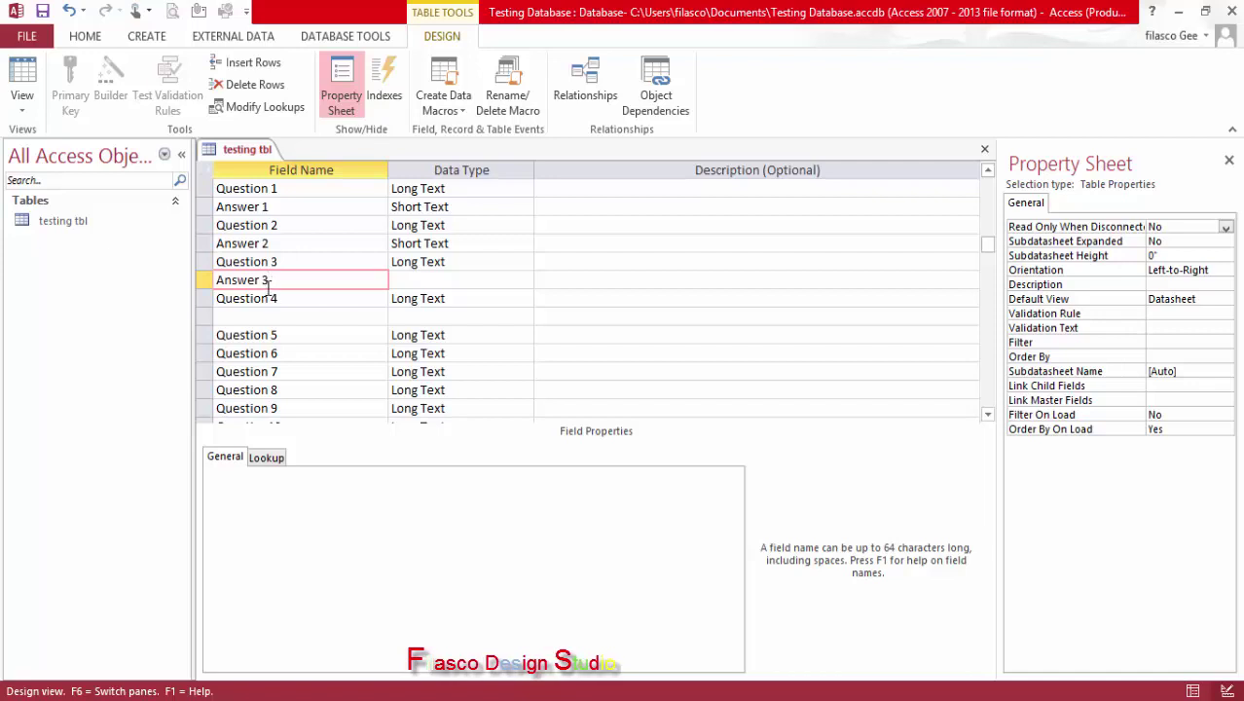
click(262, 313)
key(ctrl+v)
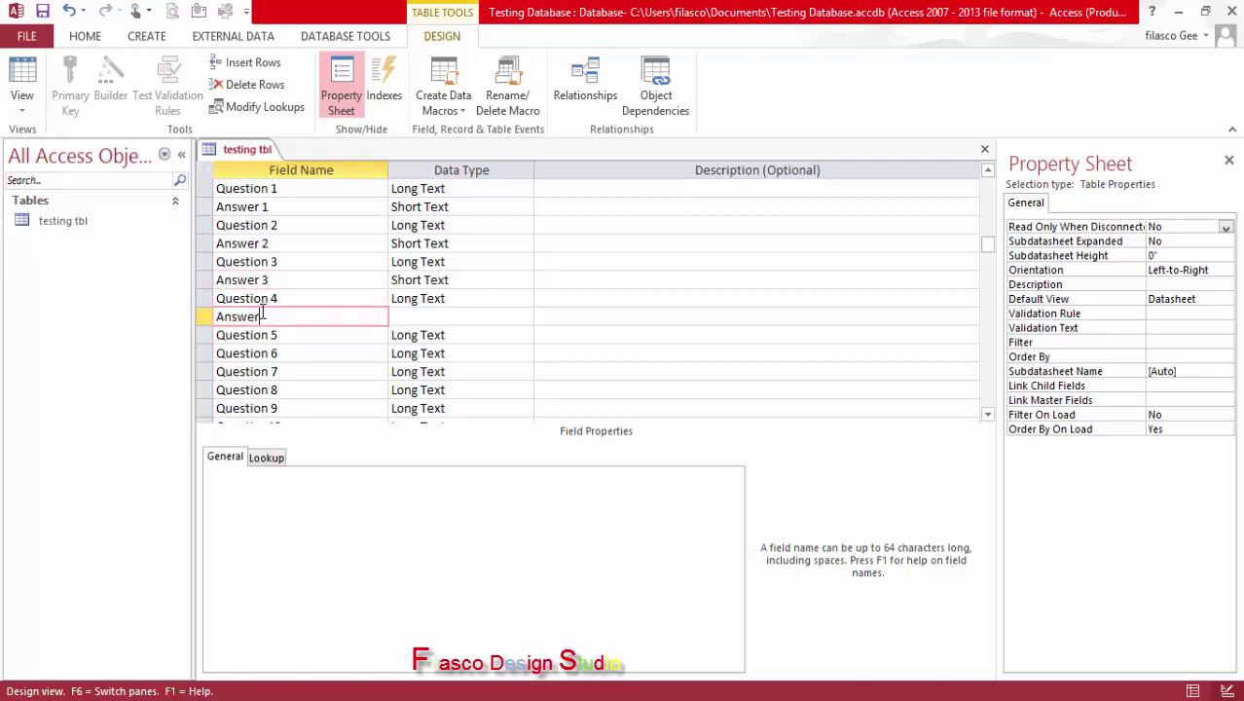
text(4)
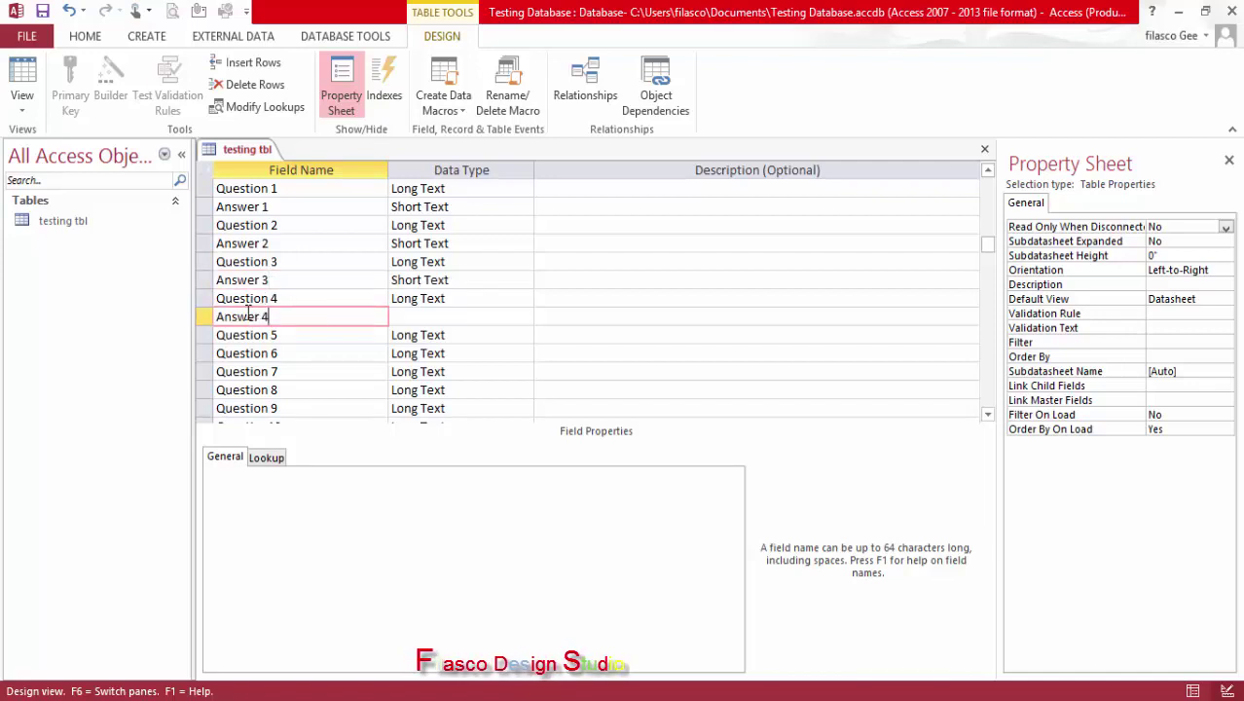
Insert one blank field row above Question 6 and another above Question 7
click(205, 354)
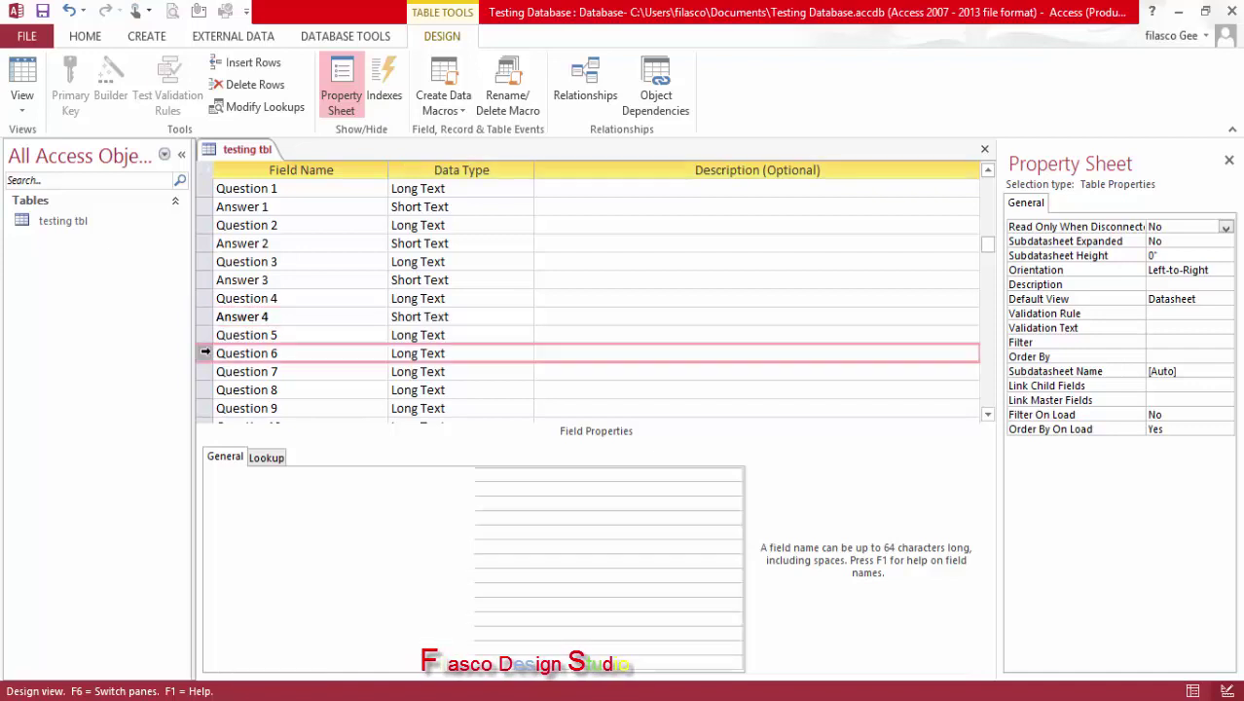
right_click(205, 354)
click(175, 455)
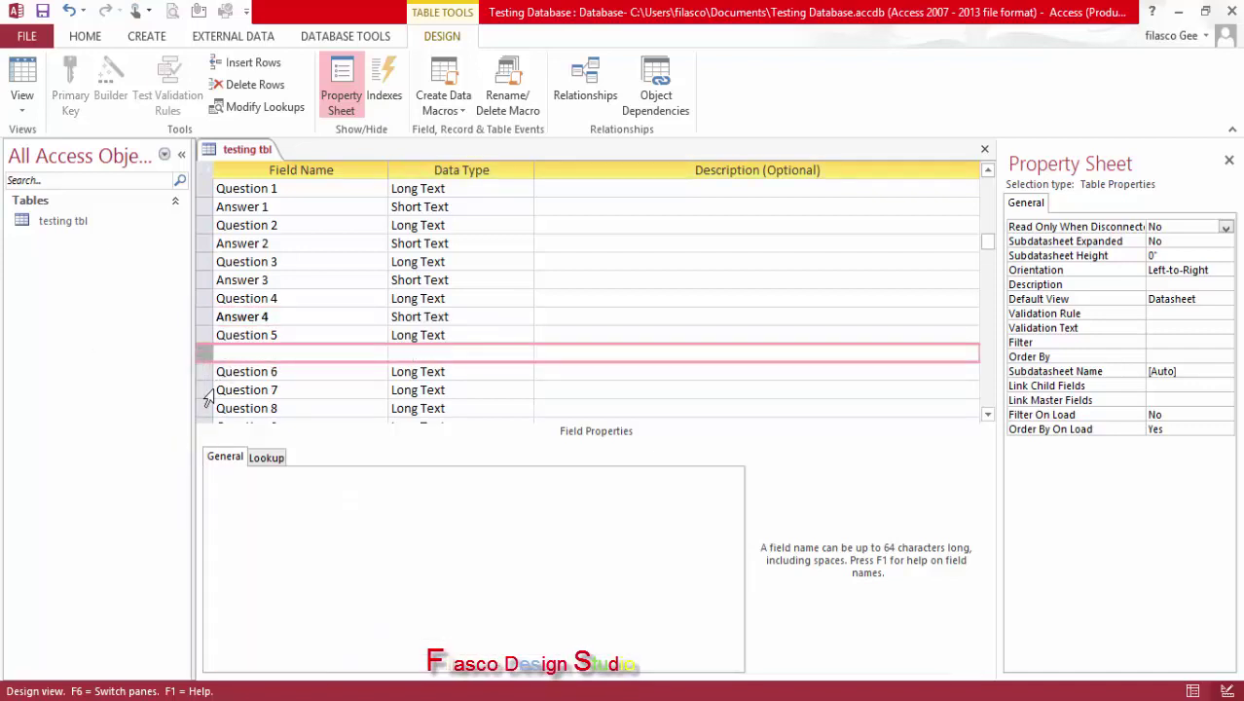
click(213, 392)
right_click(213, 392)
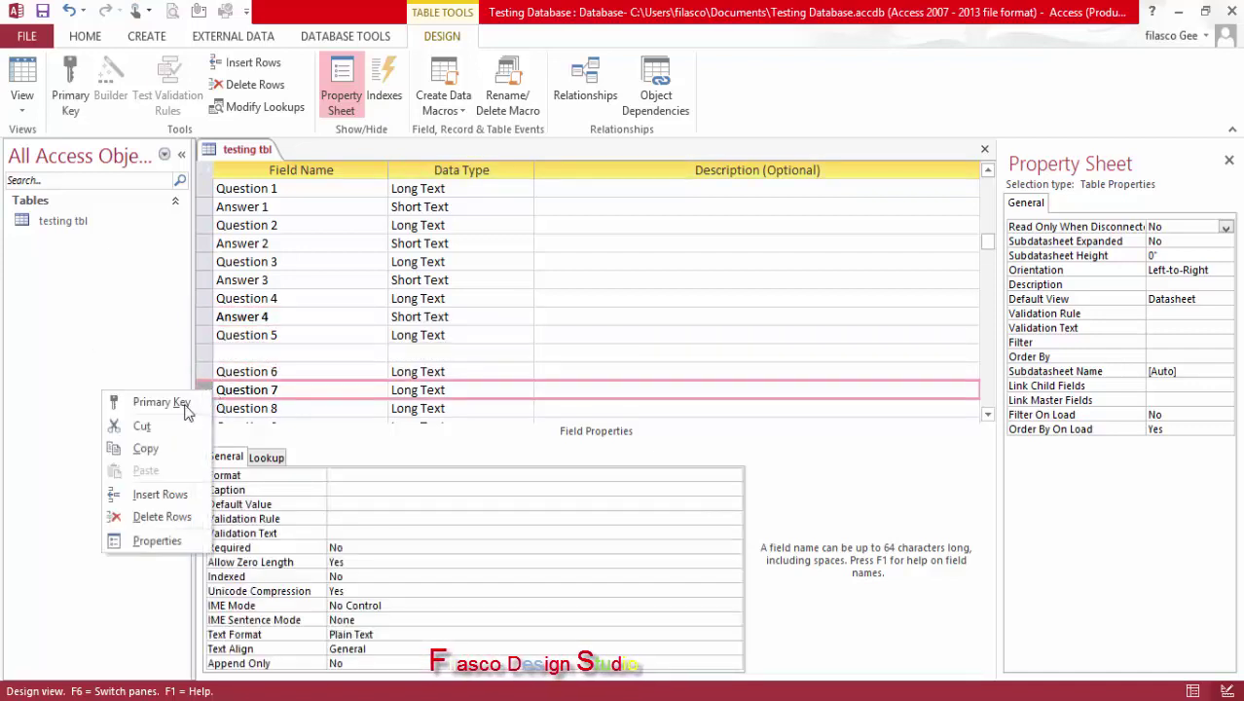
click(170, 491)
Name the blank fields below Question 5 and Question 6 "Answer 5" and "Answer 6"
click(259, 354)
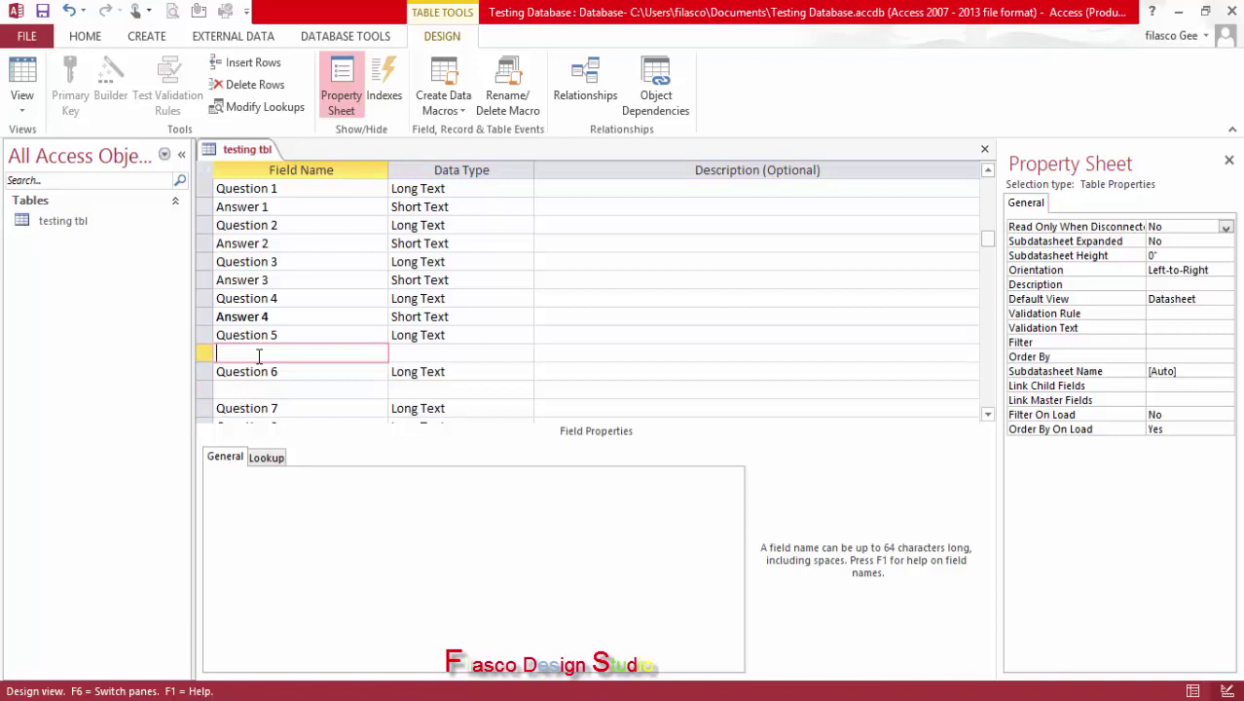
text(Answer)
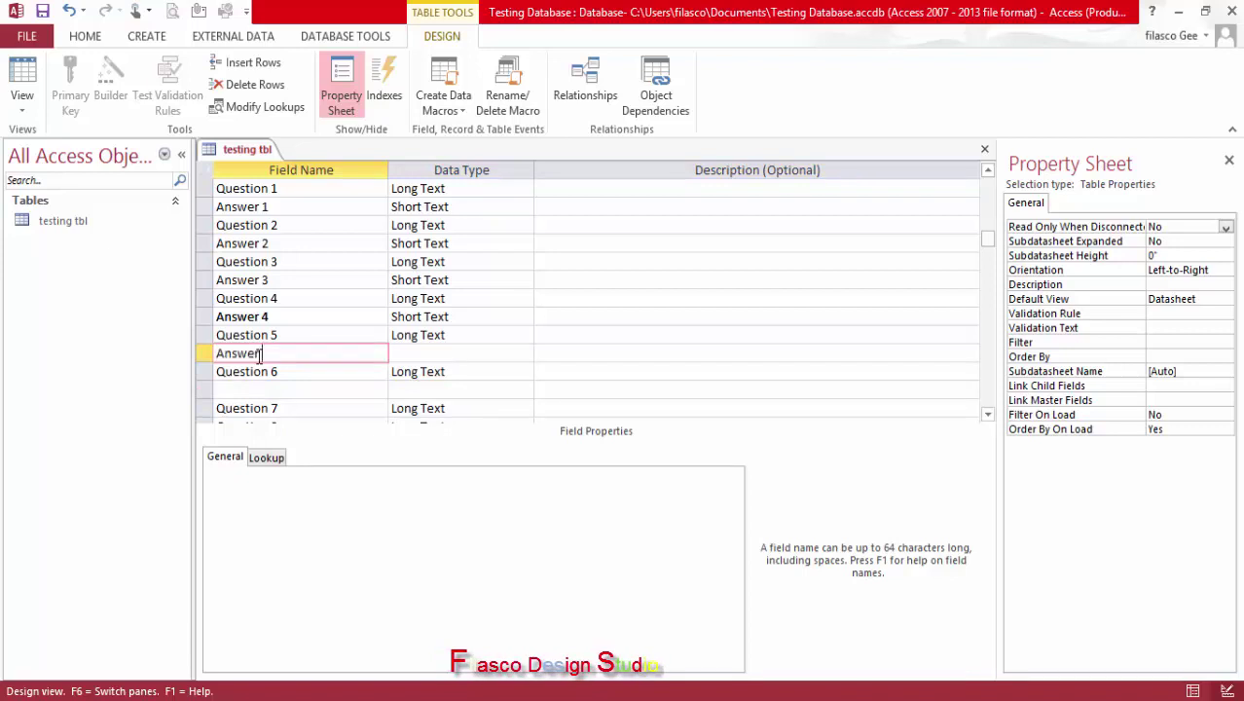
text( 5)
click(261, 391)
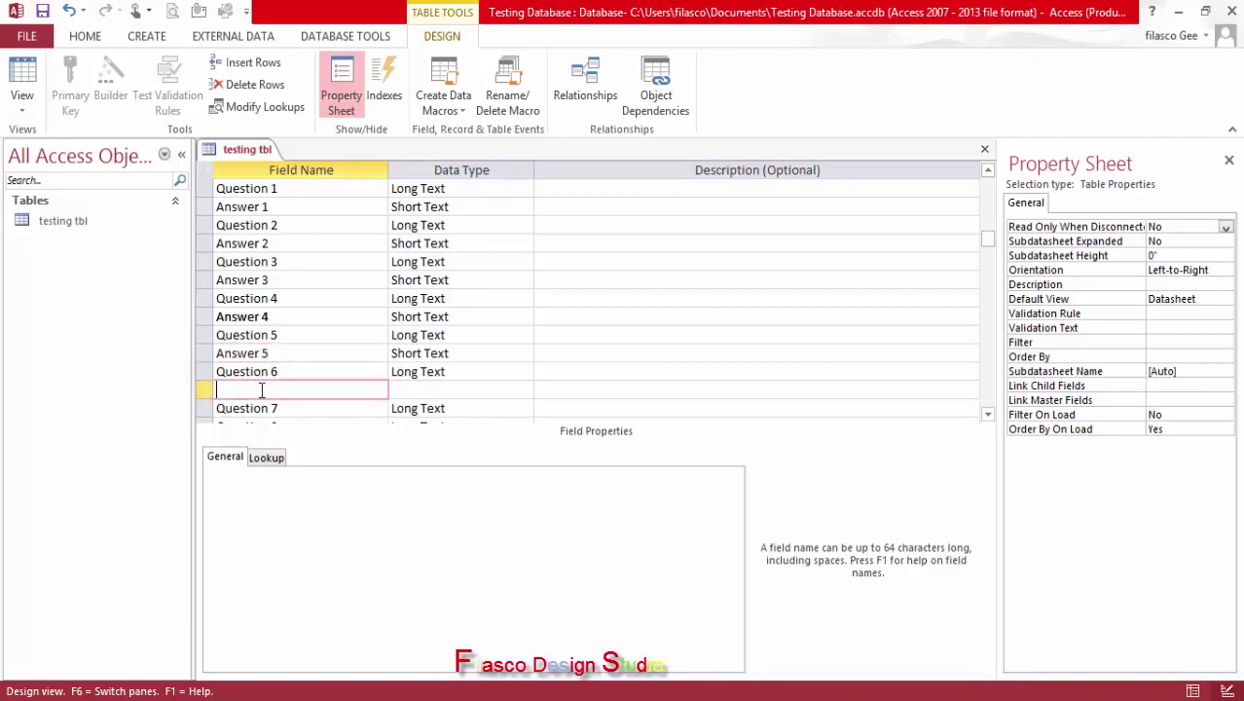
text(Answer)
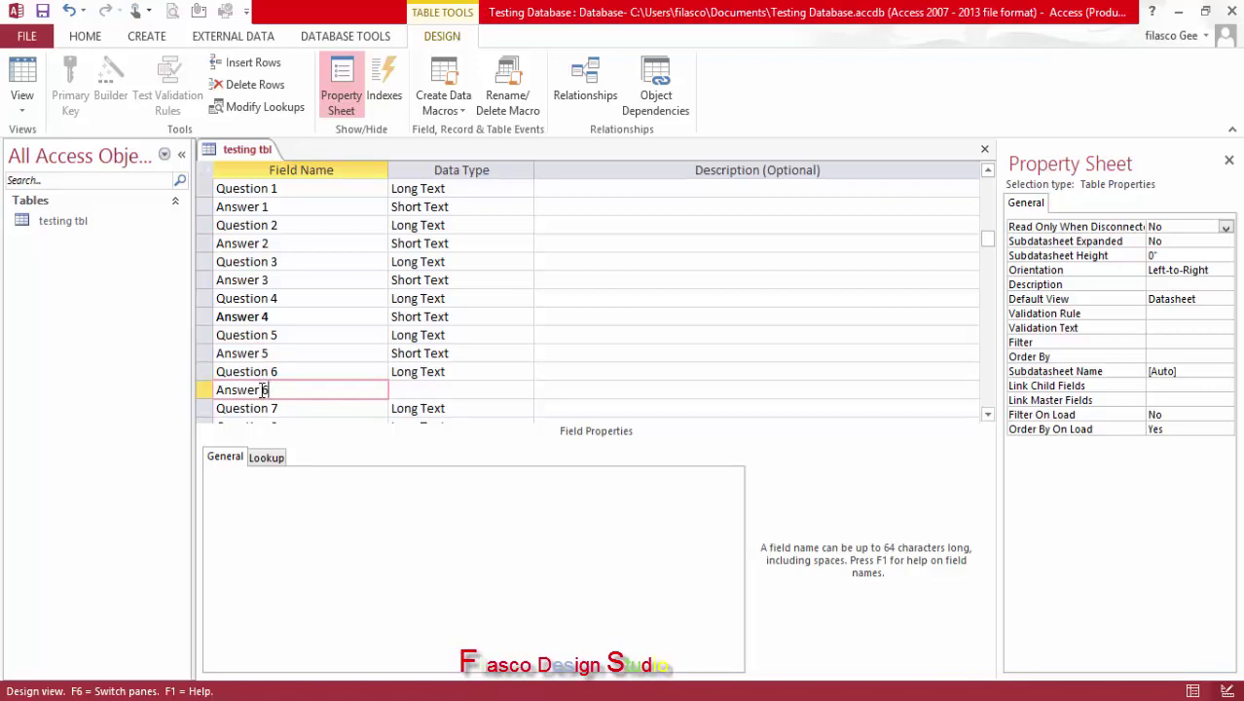
text( 6)
Insert one blank field row directly above Question 8 in the testing tbl design
click(988, 414)
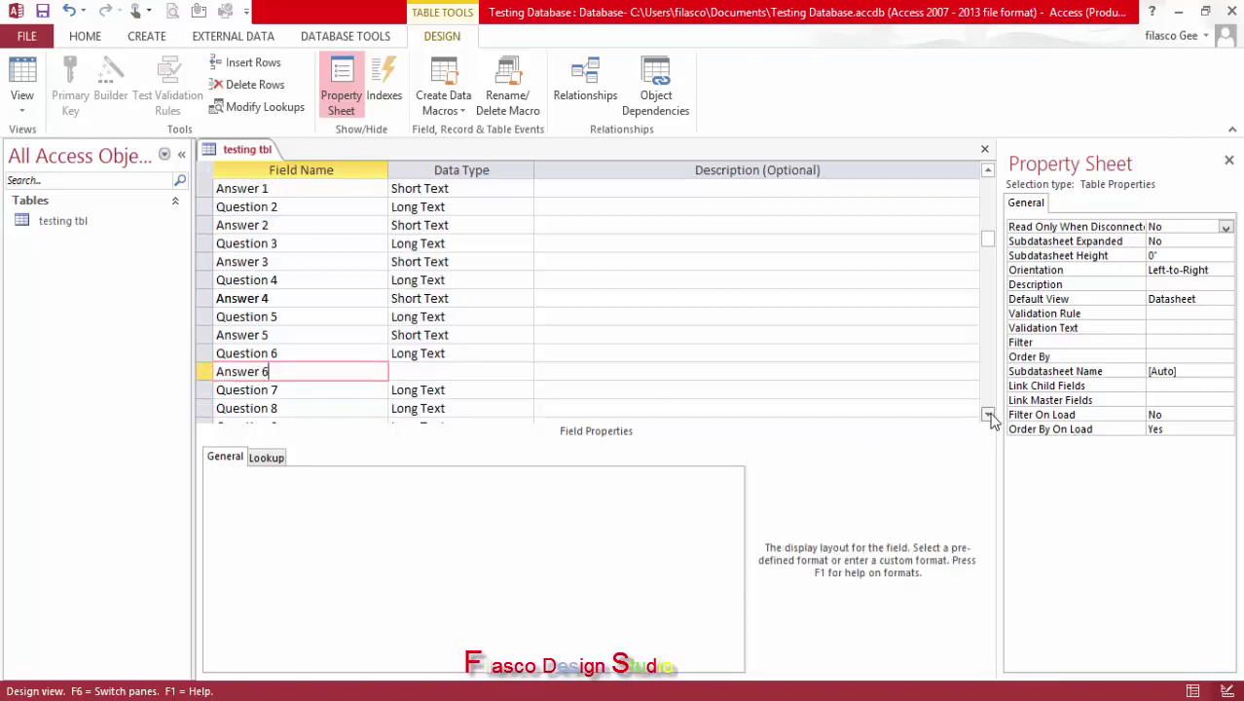
click(988, 415)
click(987, 414)
click(988, 414)
click(988, 415)
click(988, 415)
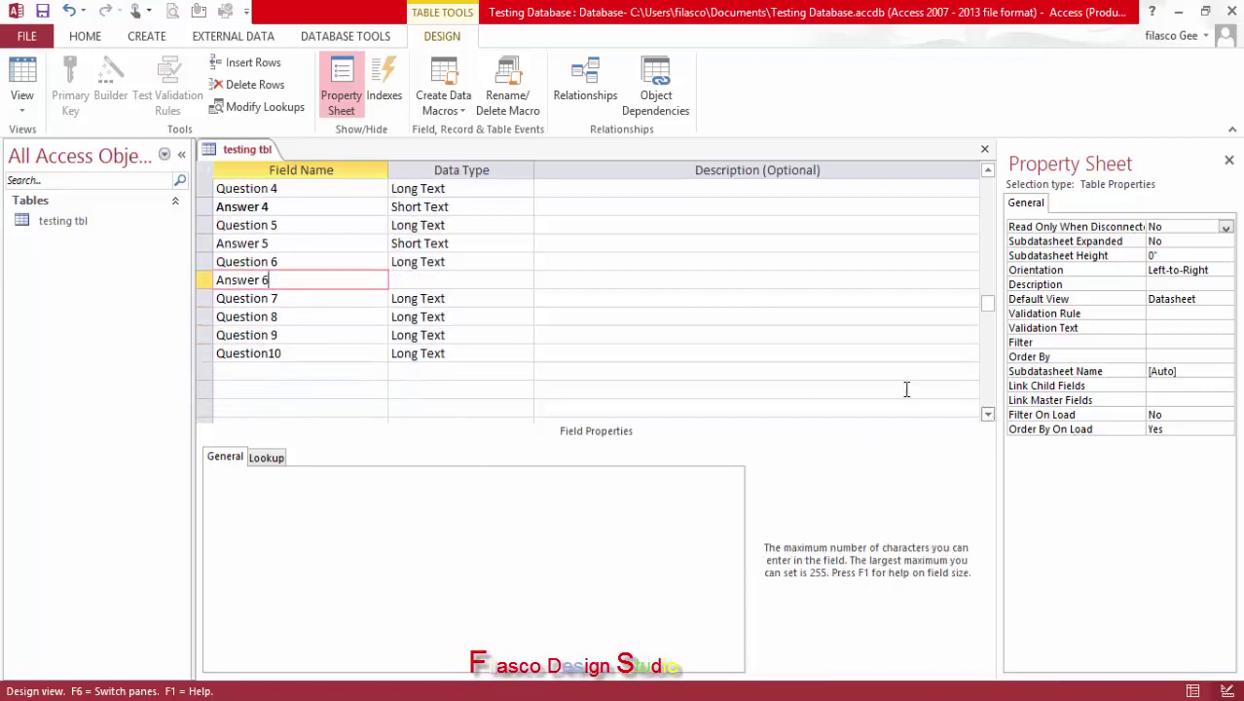
click(200, 313)
right_click(194, 310)
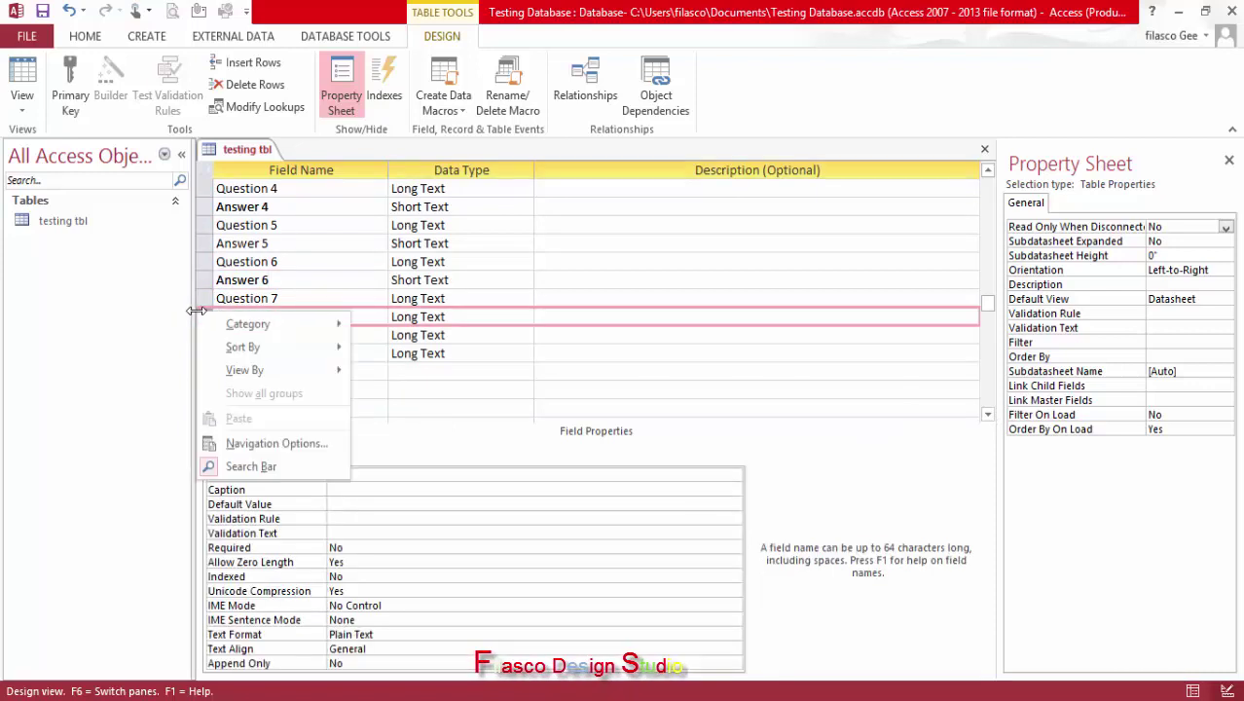
mouse_move(243, 346)
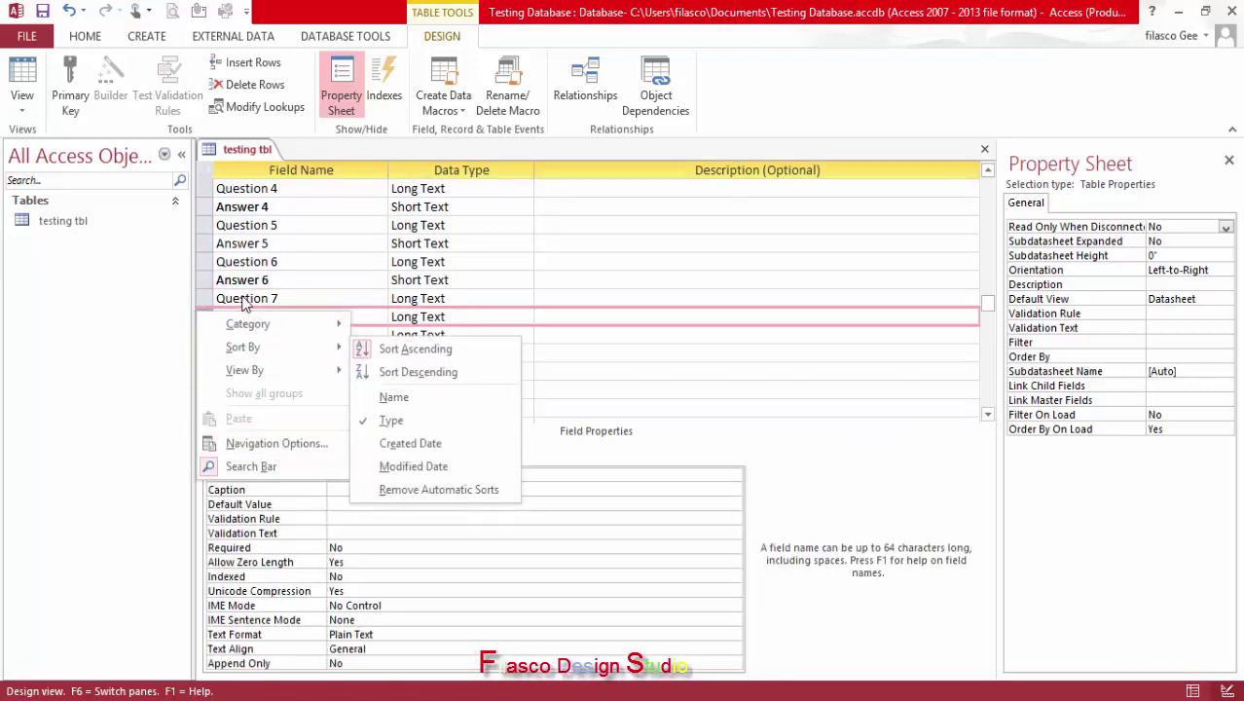
click(201, 313)
right_click(200, 319)
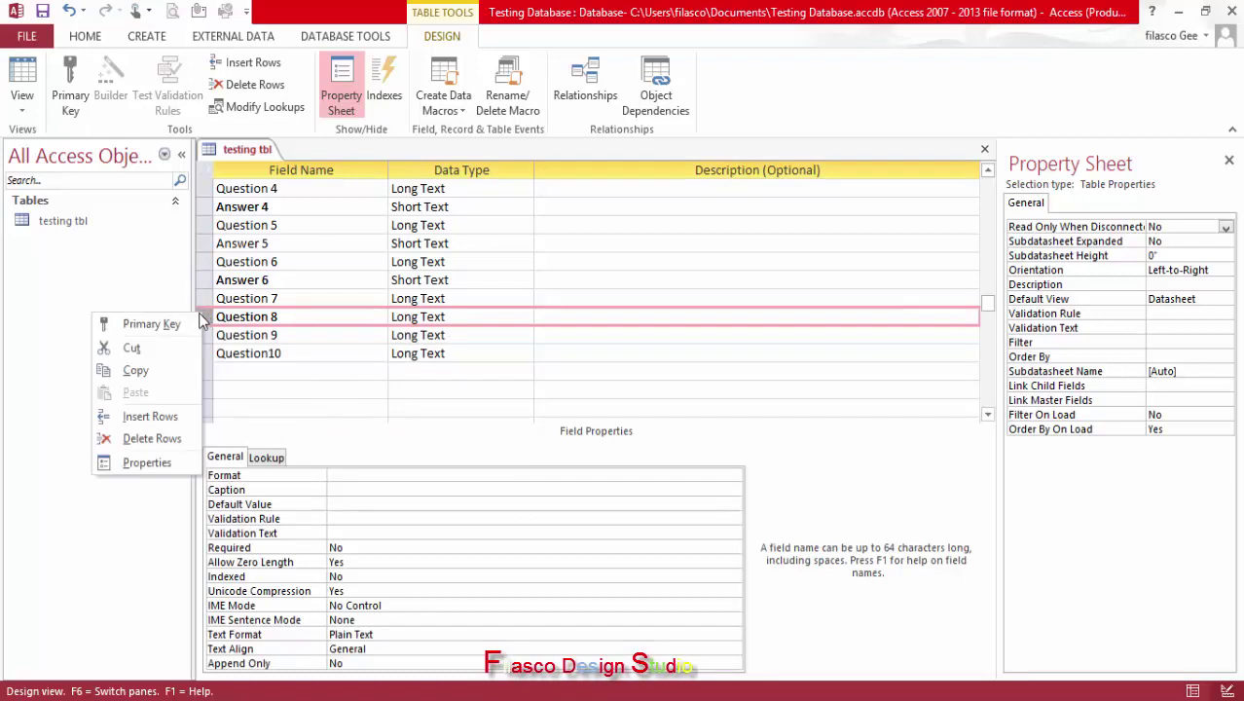
click(171, 415)
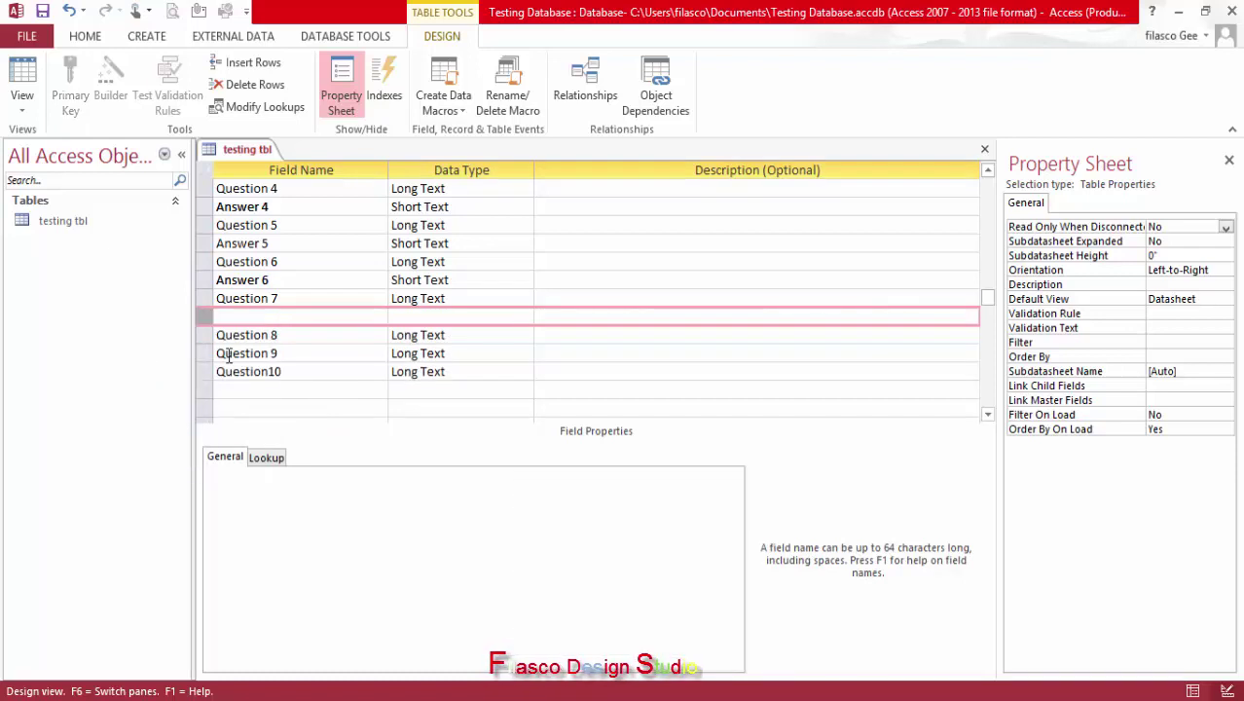
Insert one blank field row above Question 9 and another above Question10
click(203, 353)
right_click(204, 356)
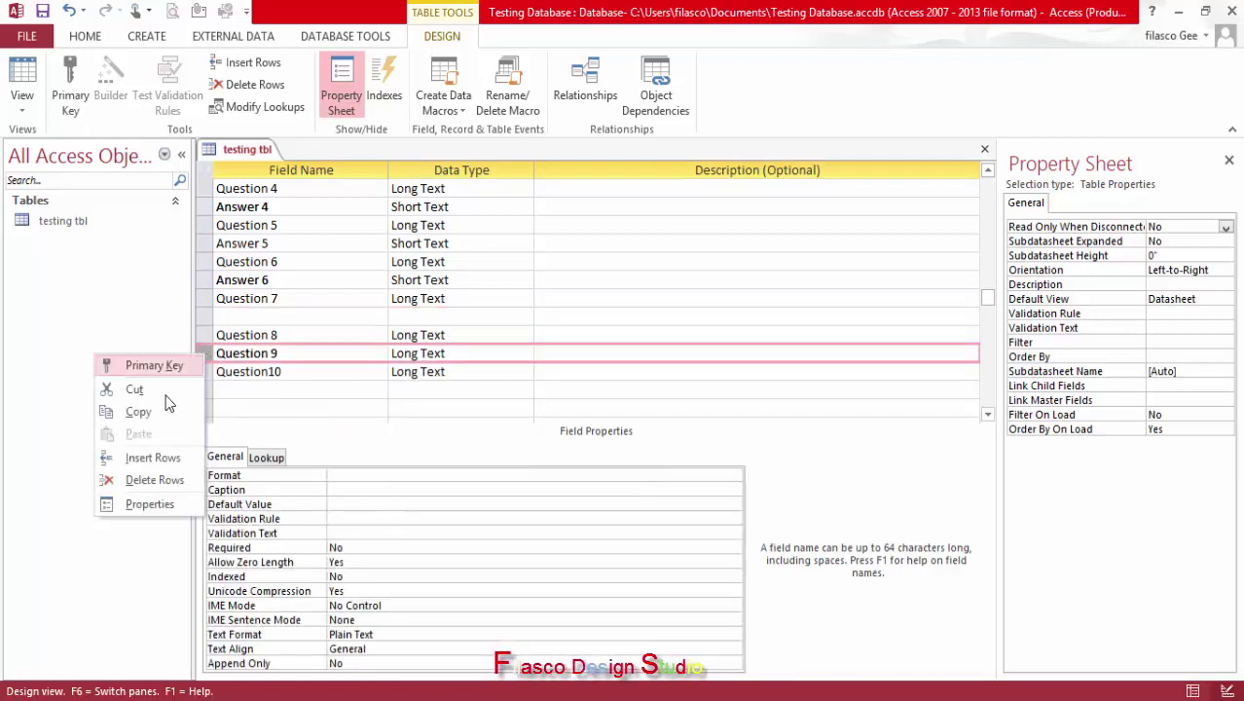
click(160, 457)
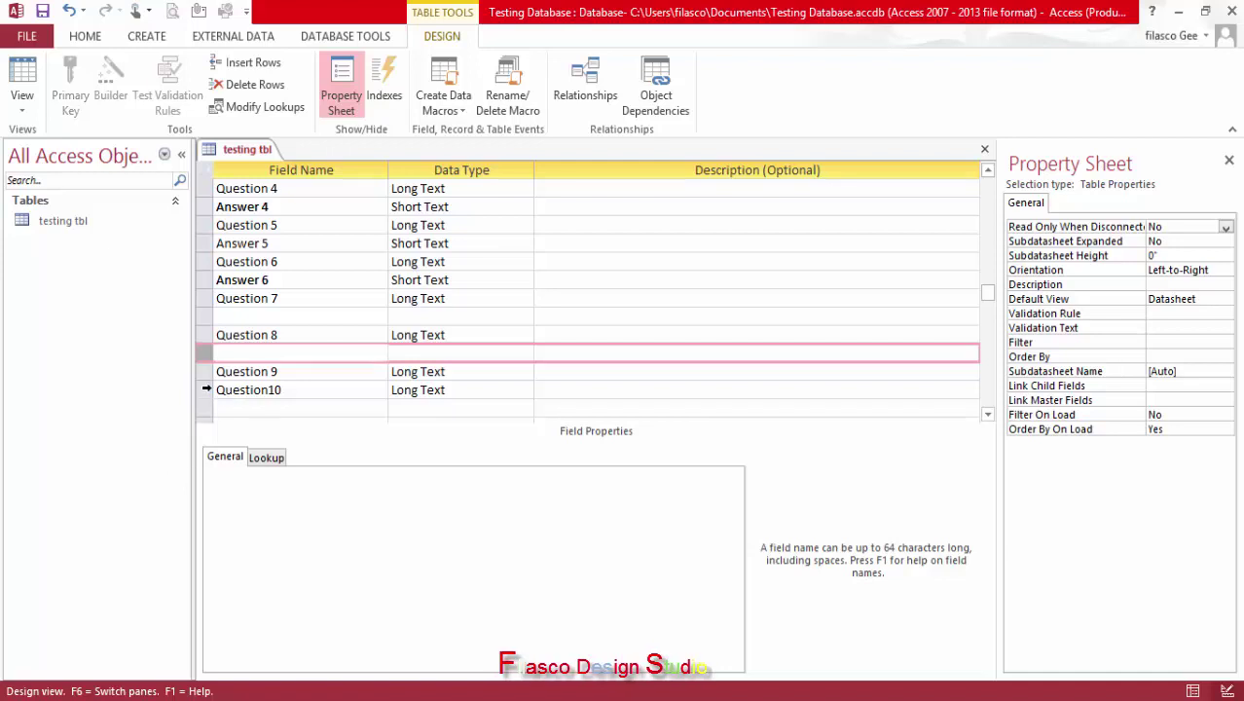
click(204, 389)
right_click(204, 390)
click(173, 494)
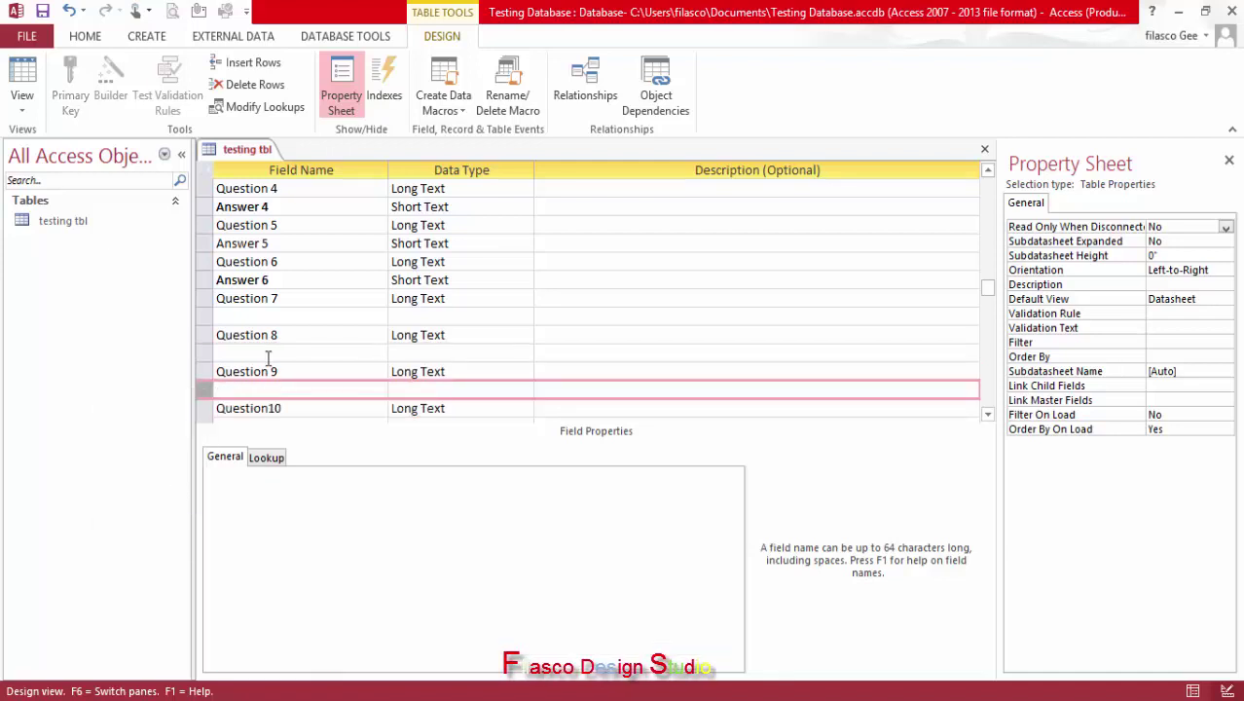
Name the blank fields below Question 7 and Question 8 "Answer 7" and "Answer 8"
click(282, 316)
text(Answer 7)
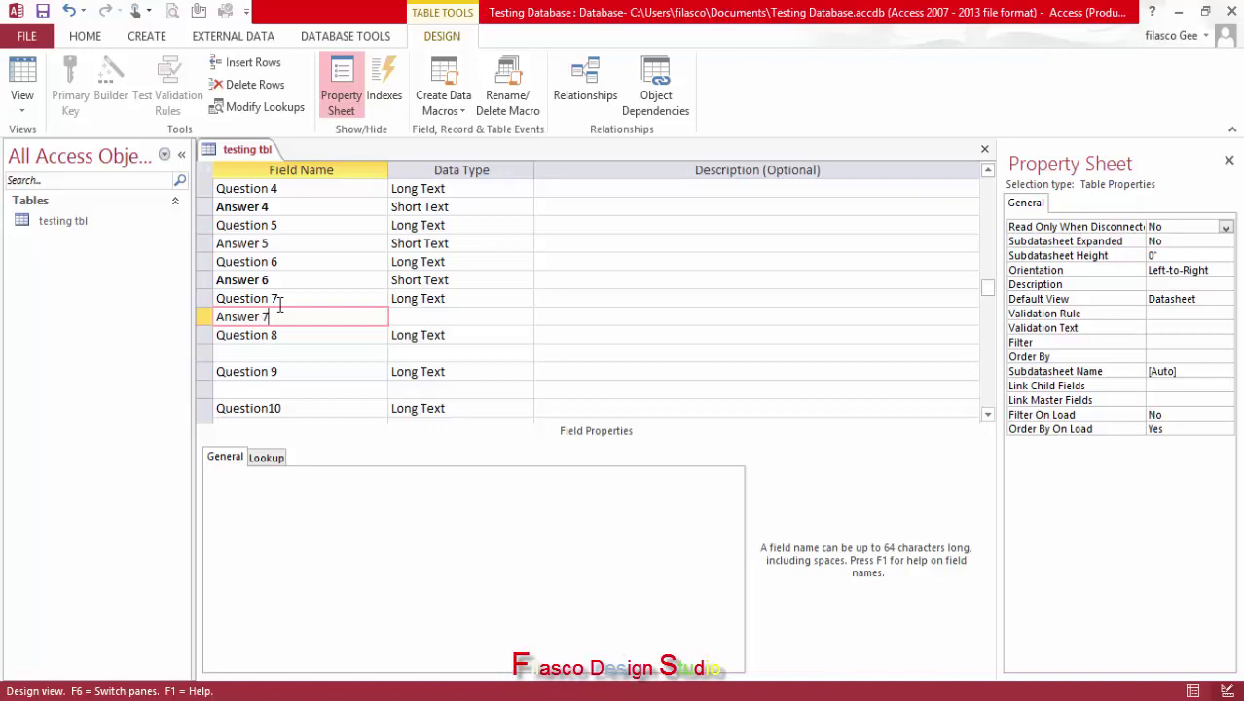
click(261, 354)
text(Answer)
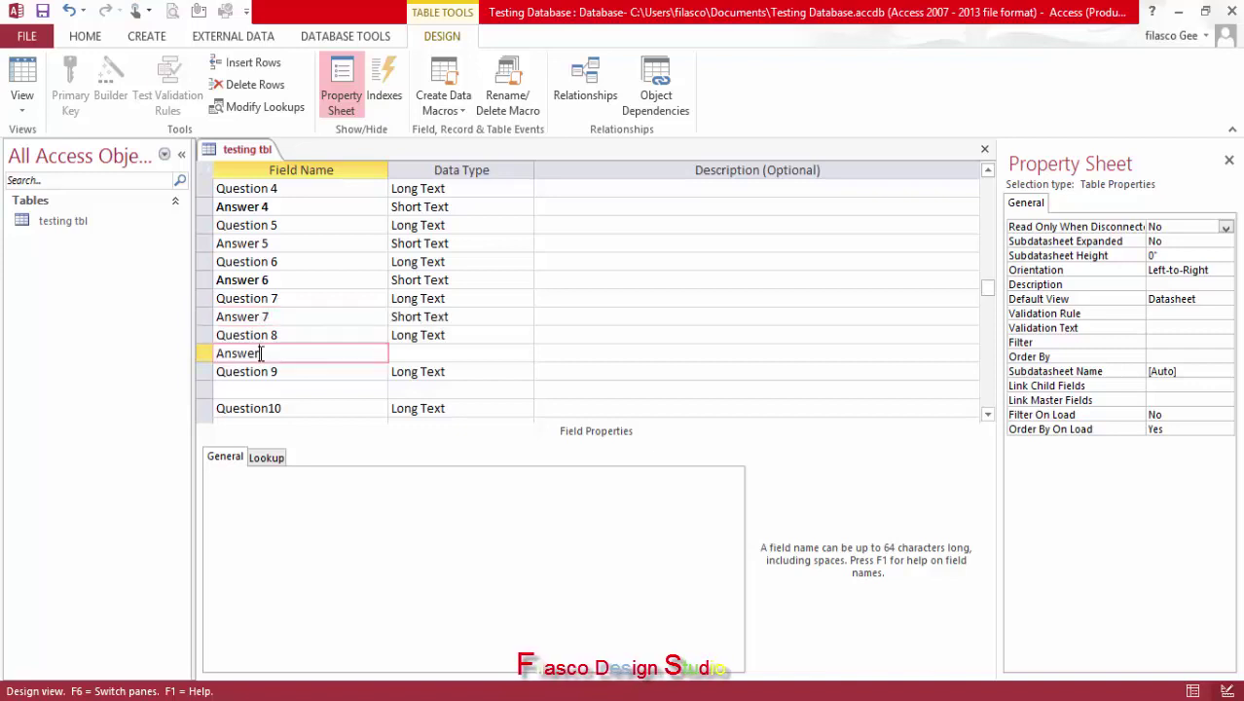
text( 8)
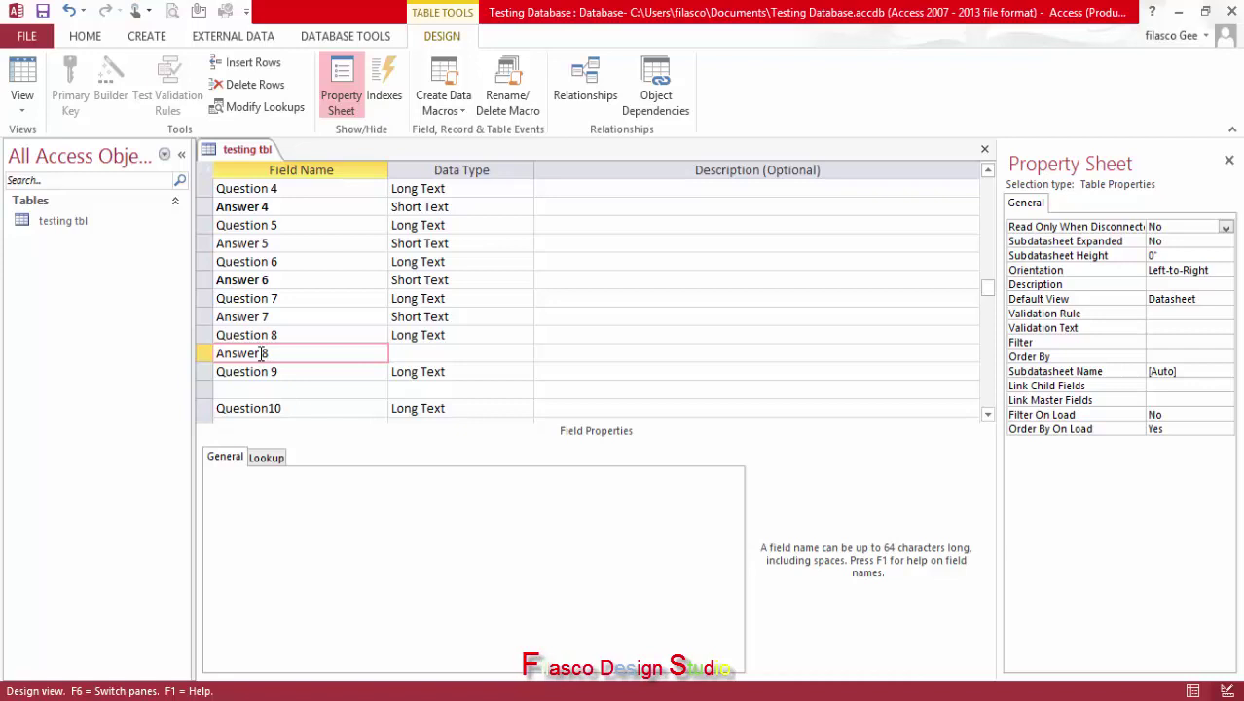
Name the blank fields below Question 9 and Question10 "Answer 9" and "Answer 10"
click(262, 389)
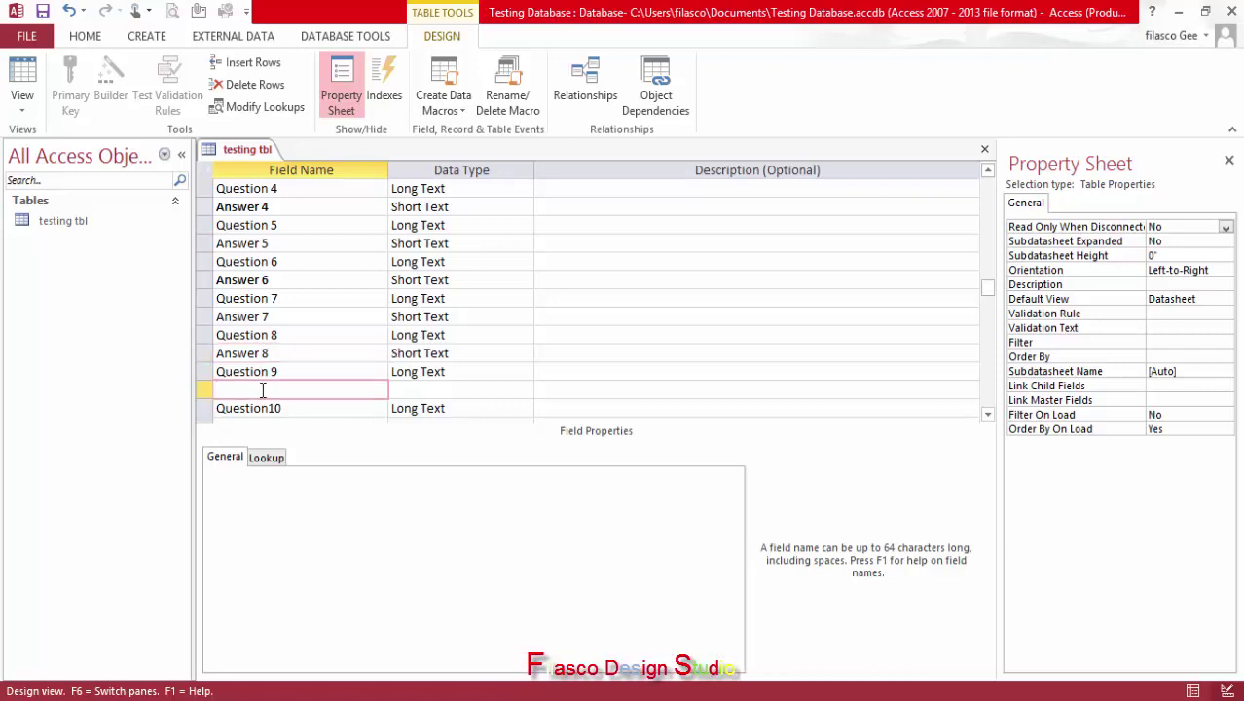
text(Answer 9)
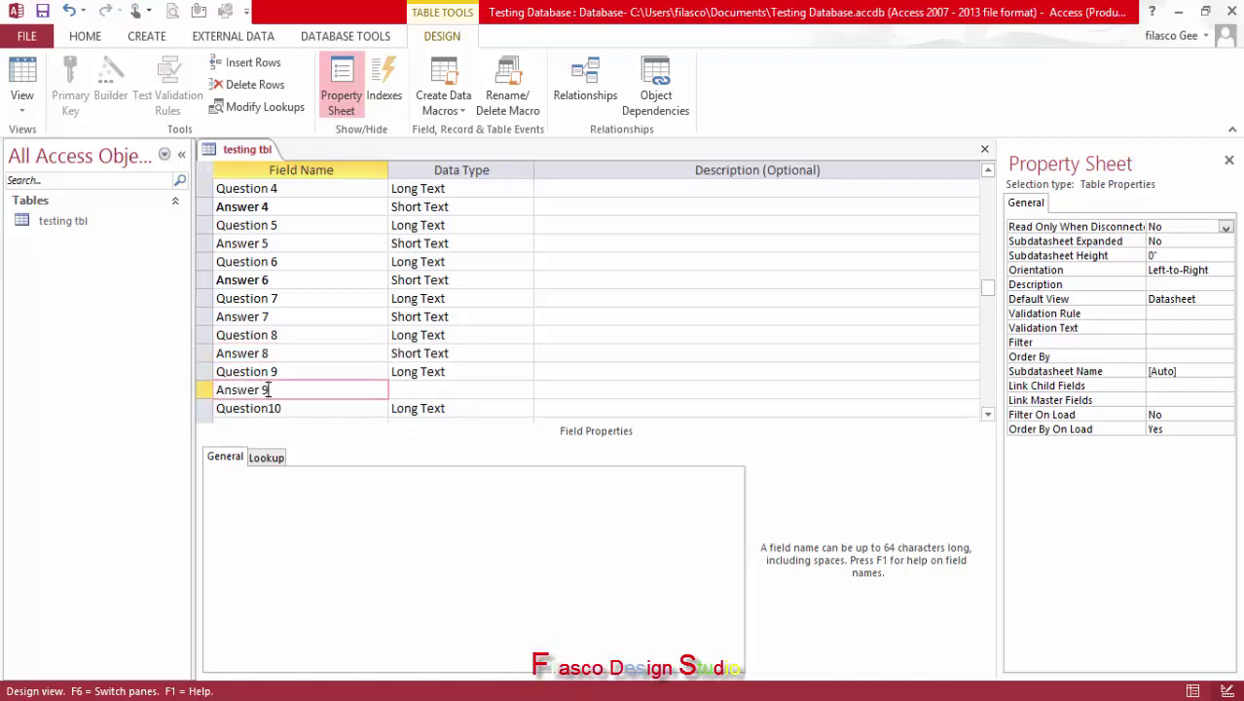
click(988, 415)
click(988, 415)
click(988, 415)
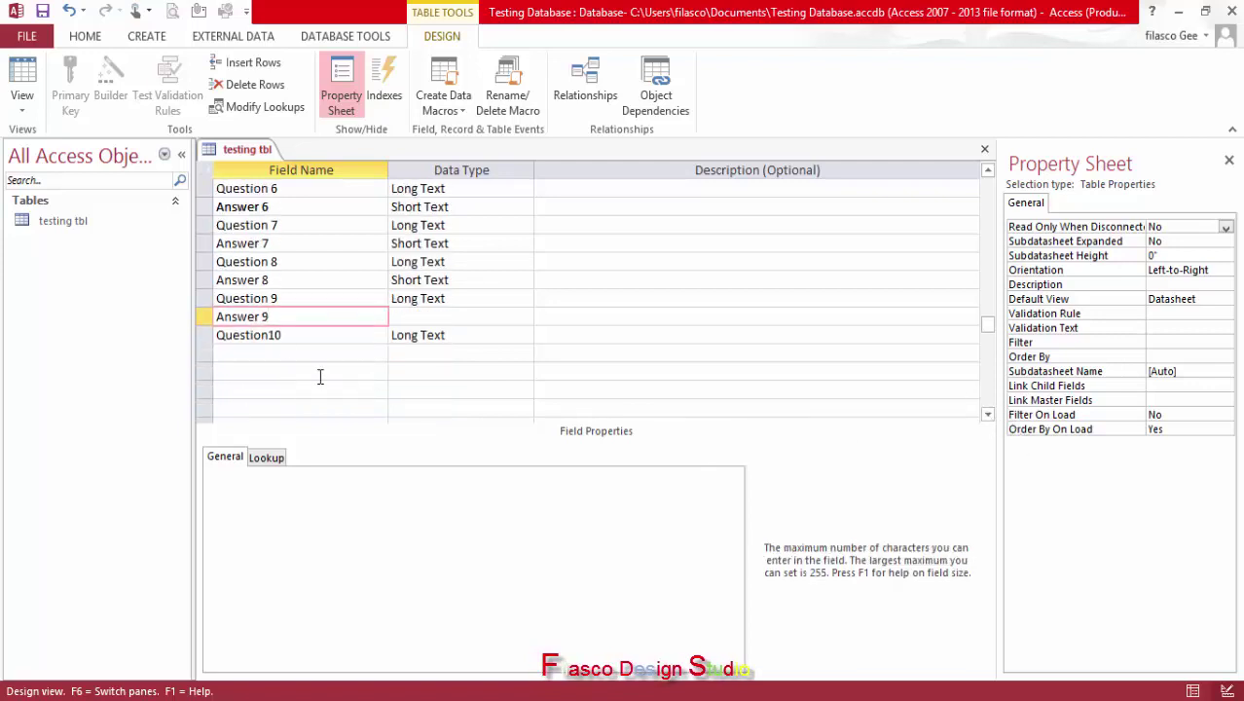
text(9)
click(282, 351)
text(Answer)
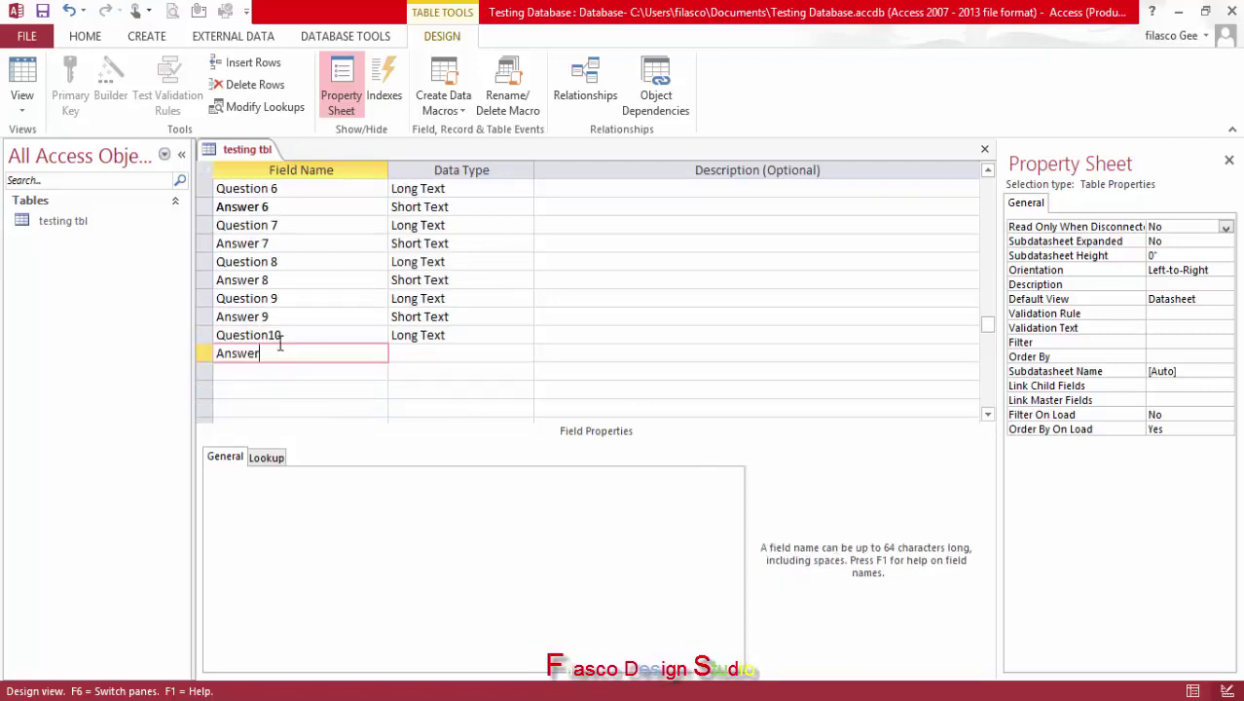
text( 10)
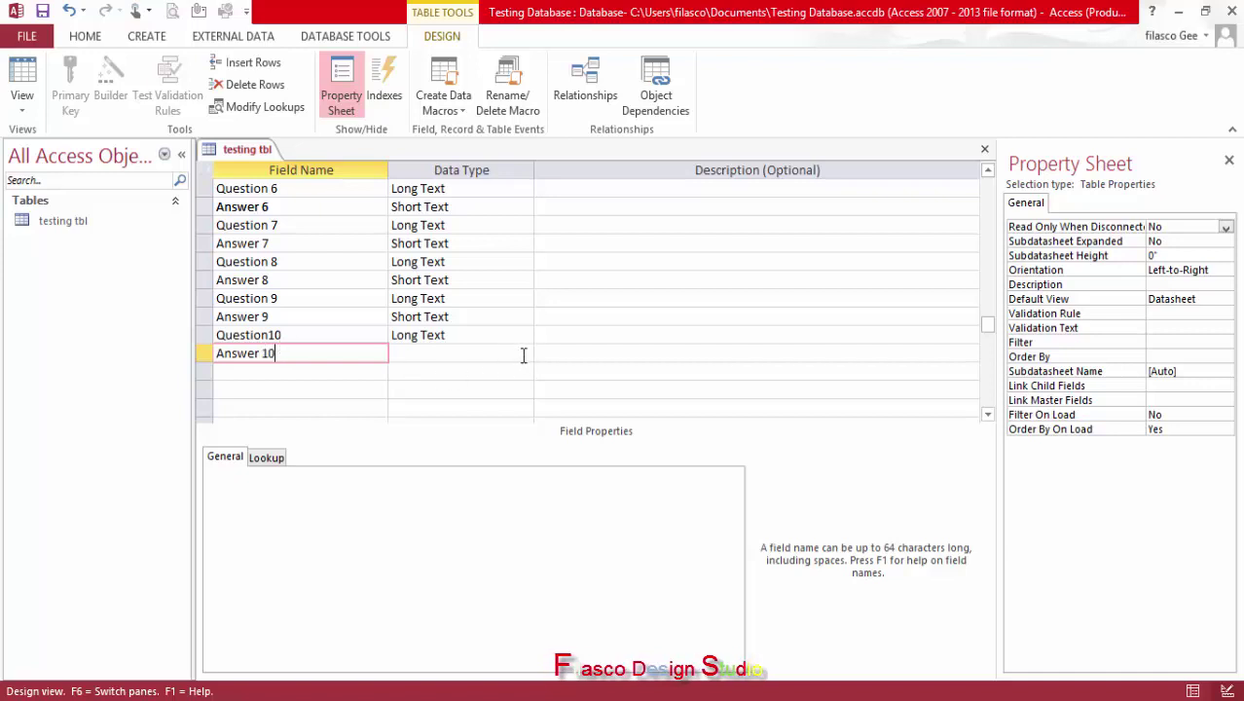
Set the data type of the Answer 10 and Answer 9 fields to Long Text
click(522, 356)
click(526, 353)
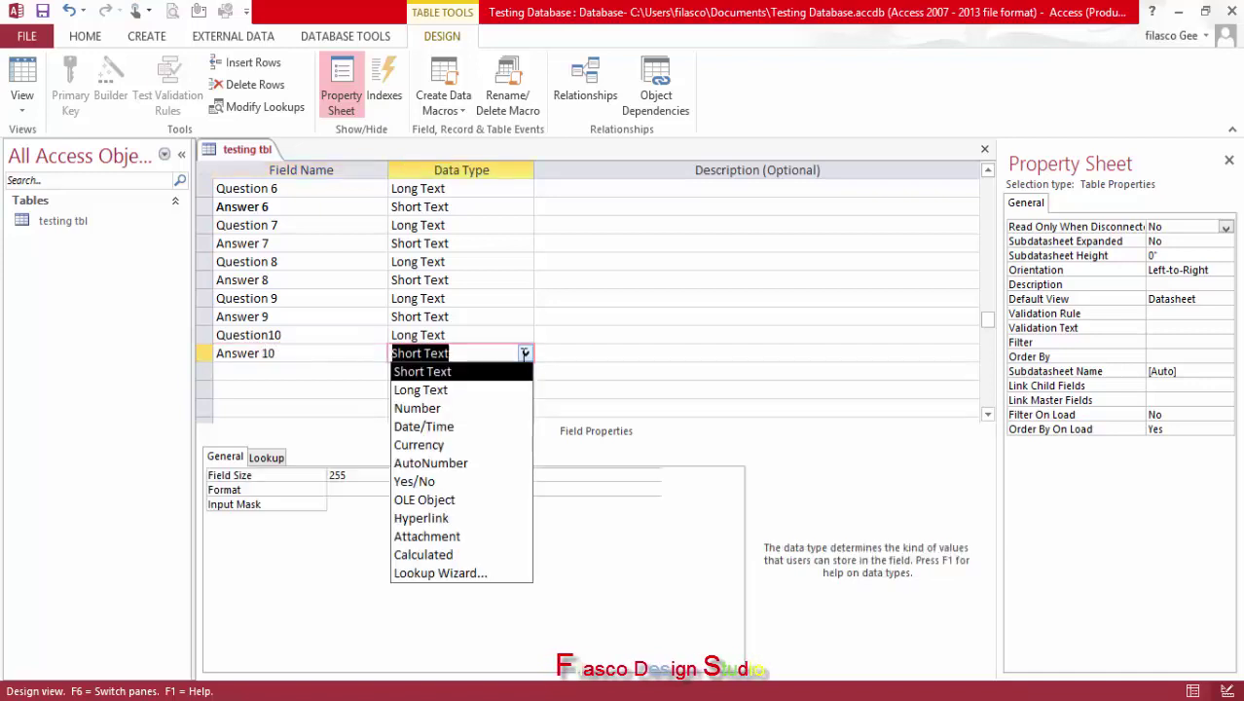
click(501, 391)
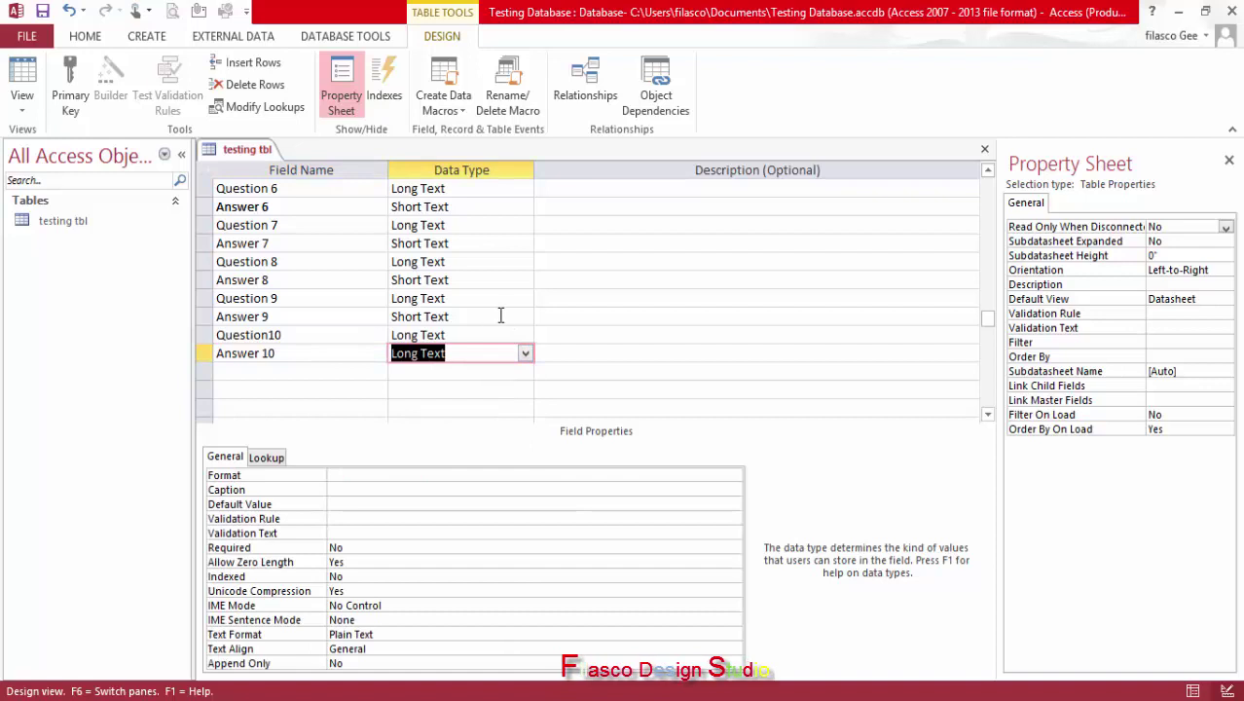
click(525, 316)
click(457, 353)
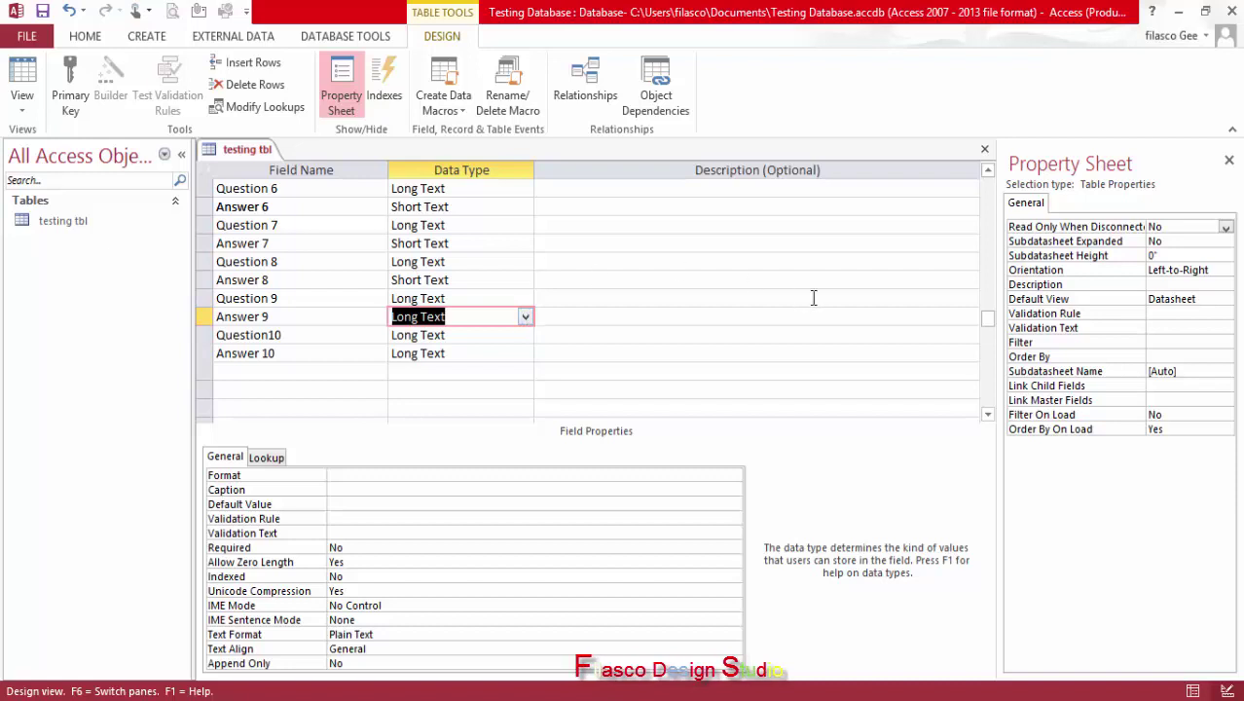
click(988, 172)
click(988, 172)
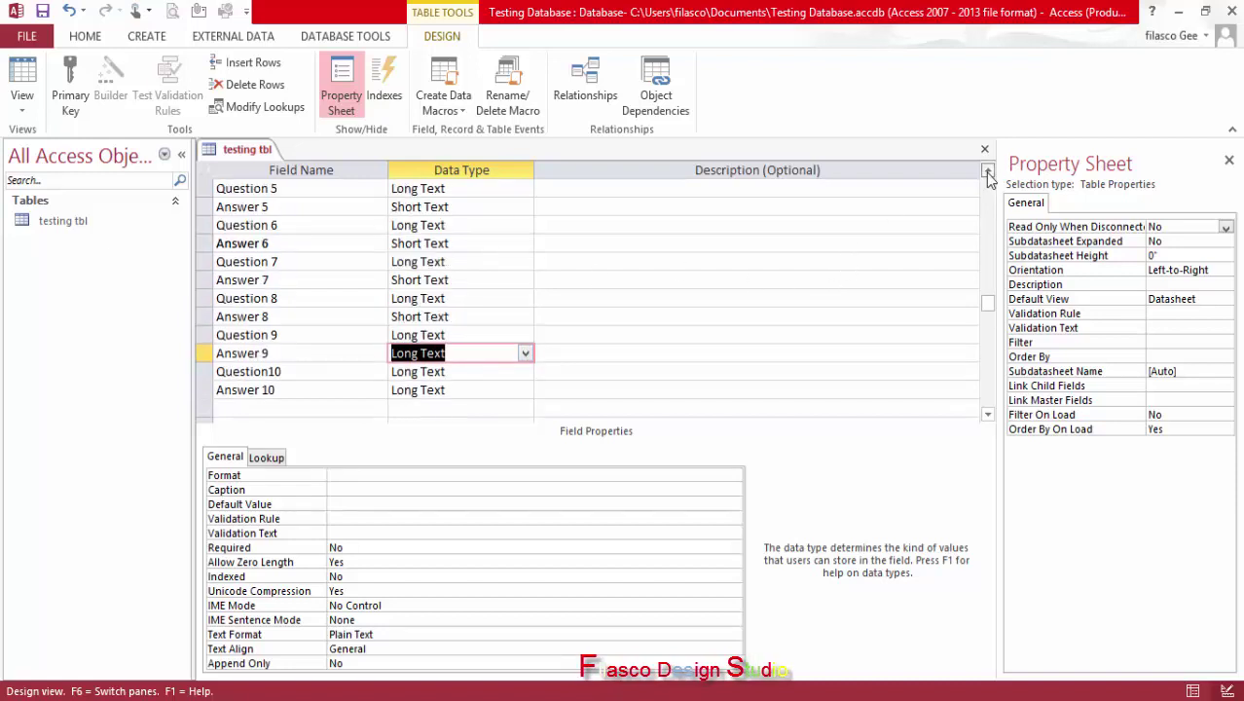
click(526, 389)
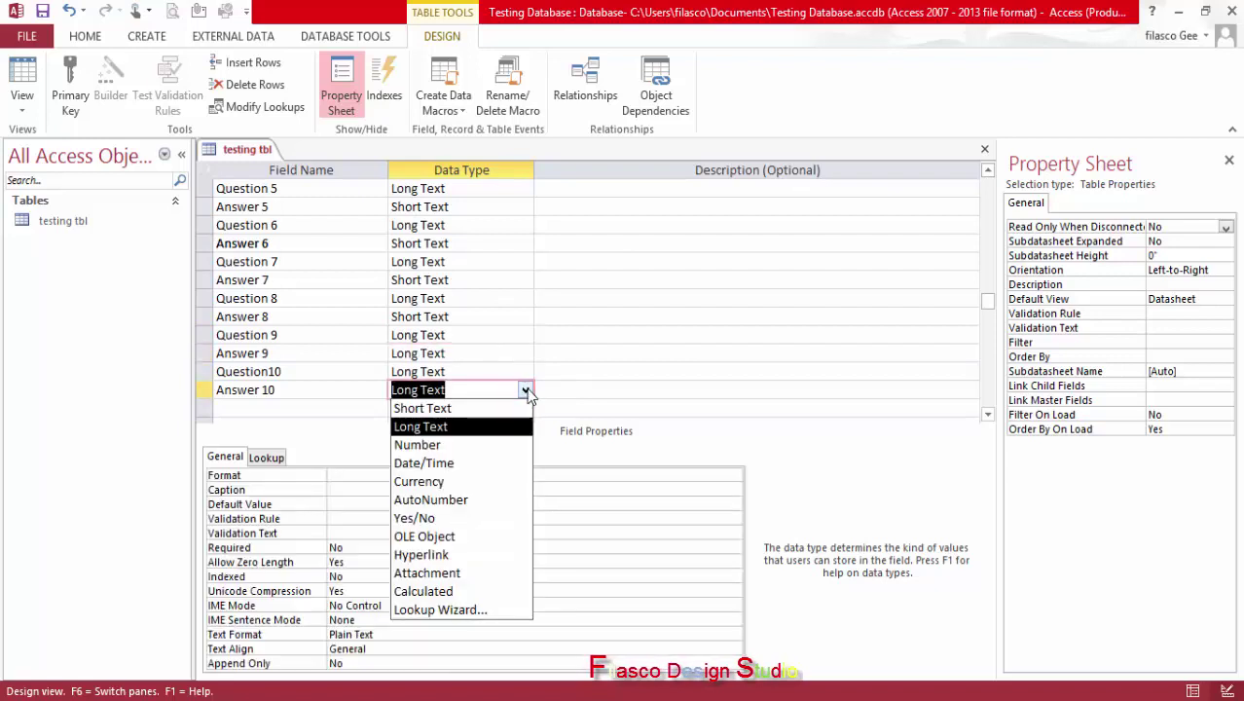
click(525, 389)
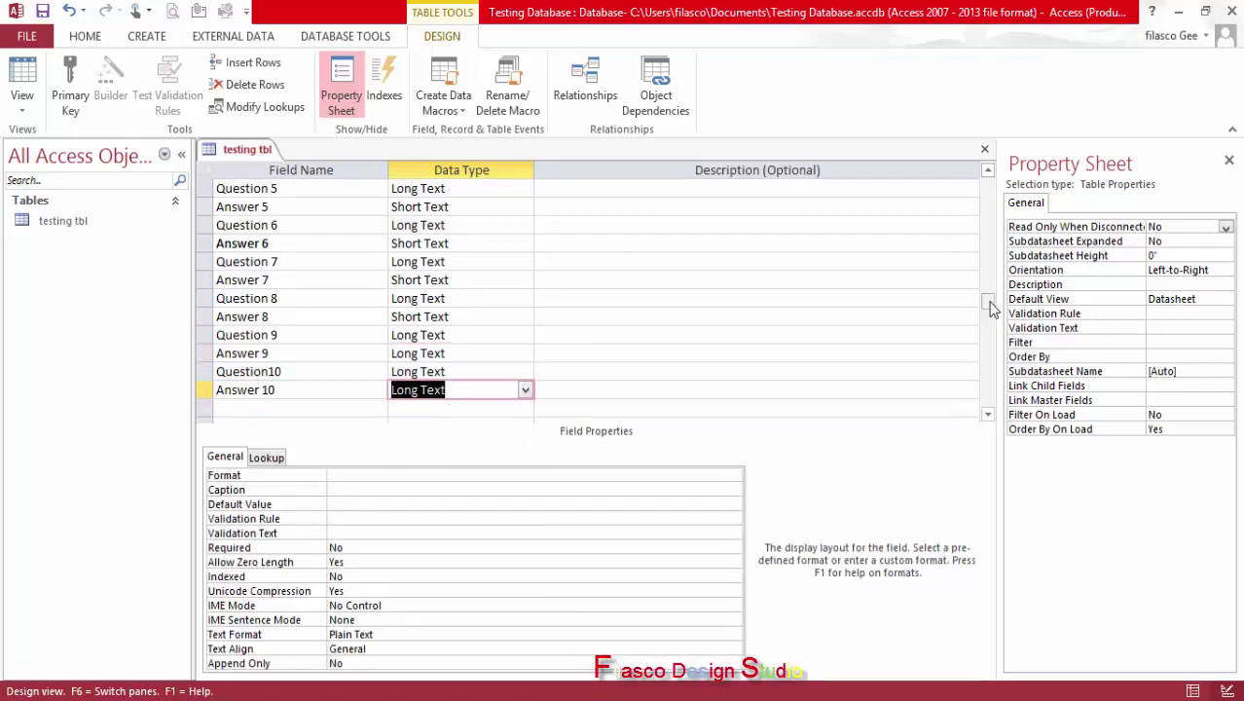
Set the data type of Date of Test and DOB to Date/Time and of Picture ID Verify to Yes/No
drag(983, 305, 994, 194)
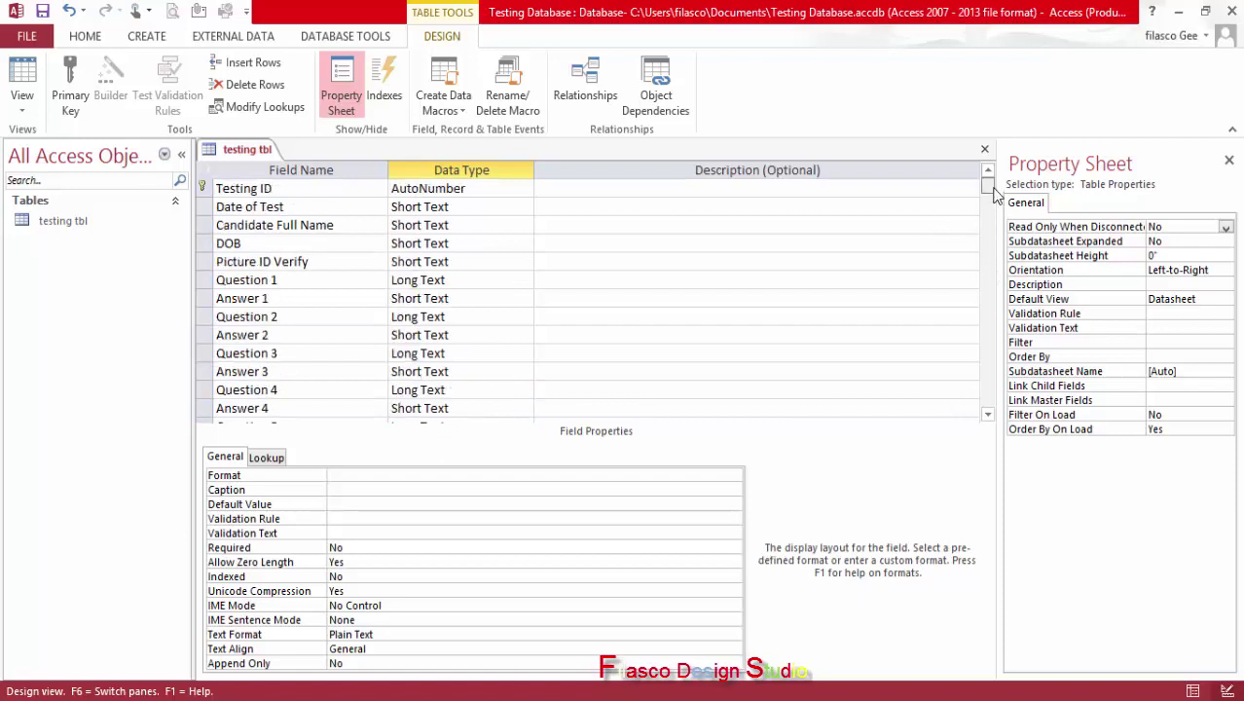
click(526, 207)
click(508, 280)
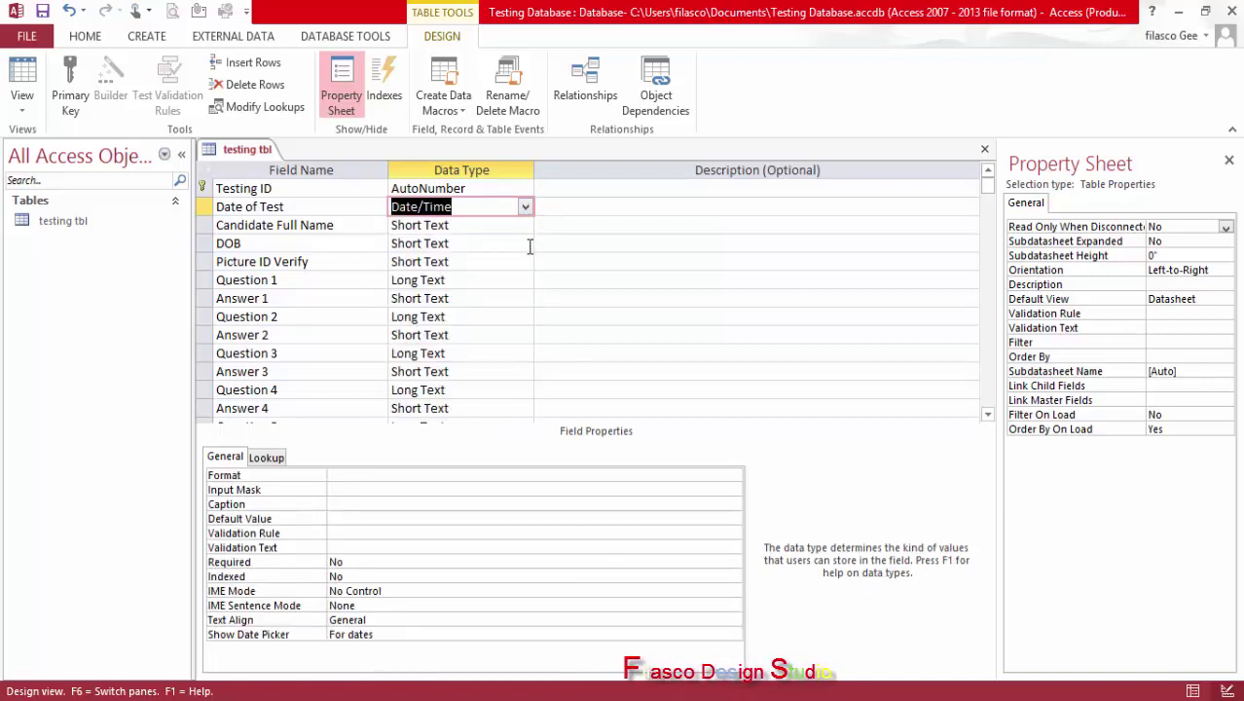
click(526, 244)
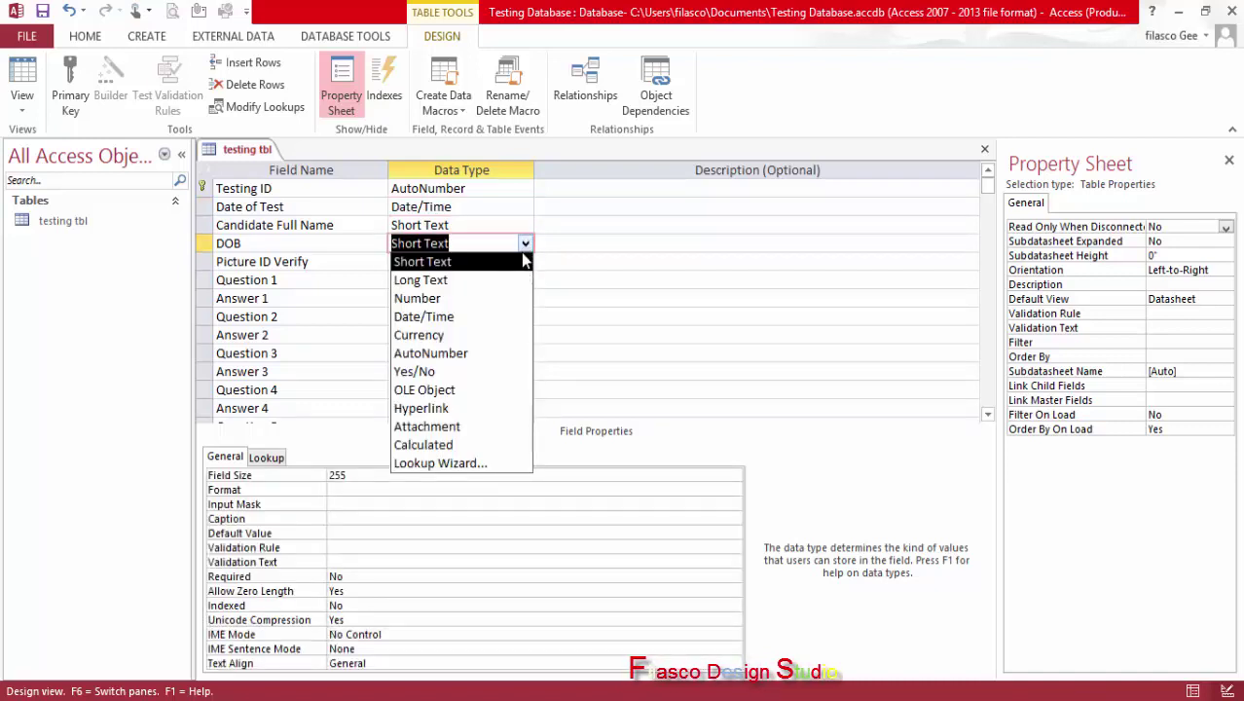
click(503, 315)
click(527, 263)
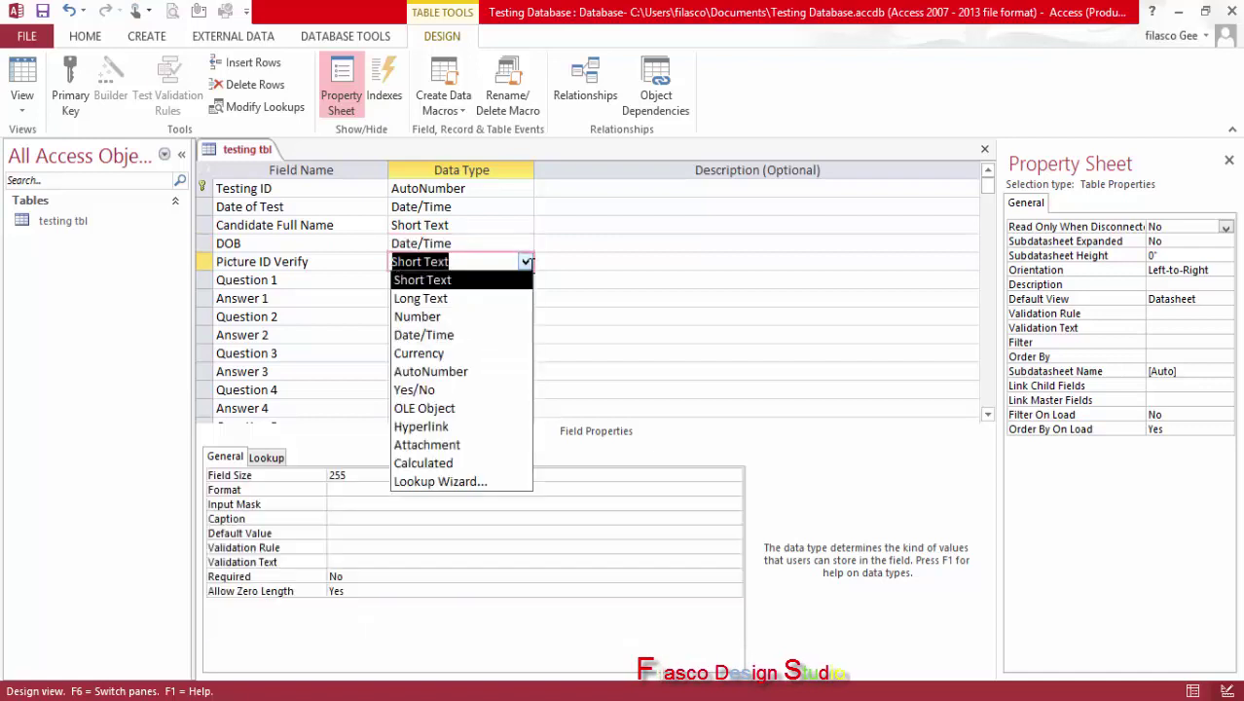
click(493, 389)
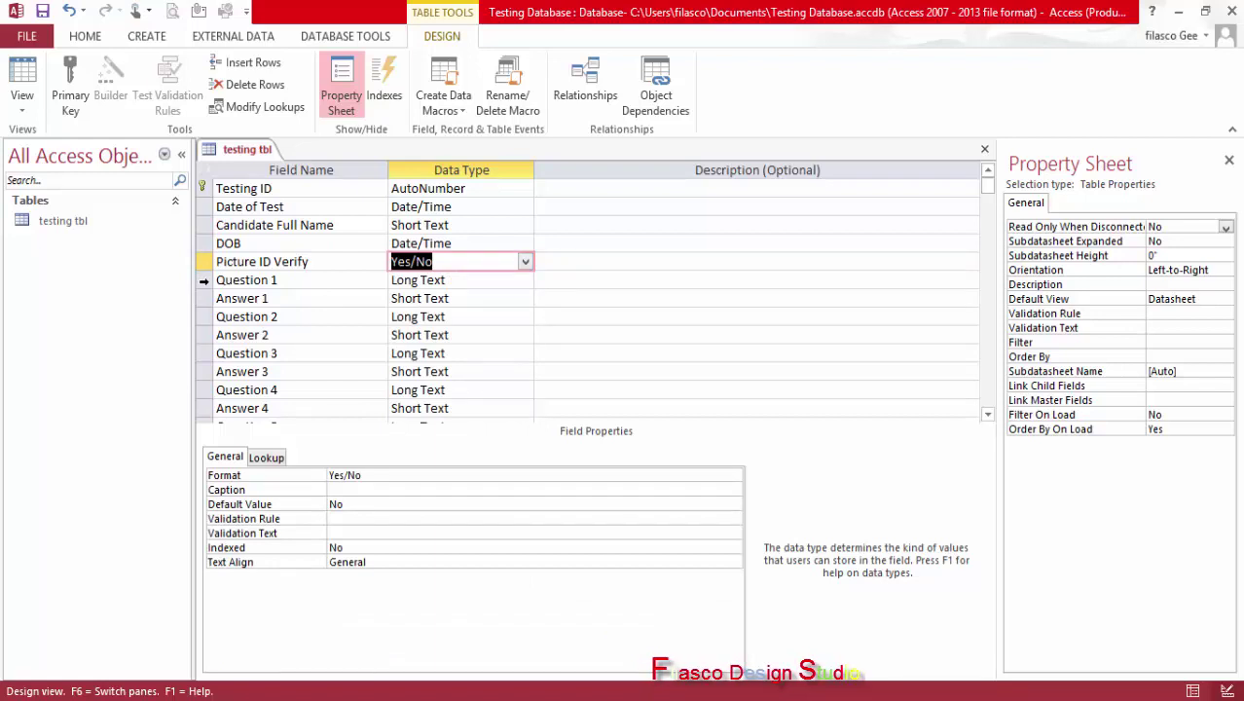
Insert a field row between Picture ID Verify and Question 1 and name it "Exams Status"
click(203, 280)
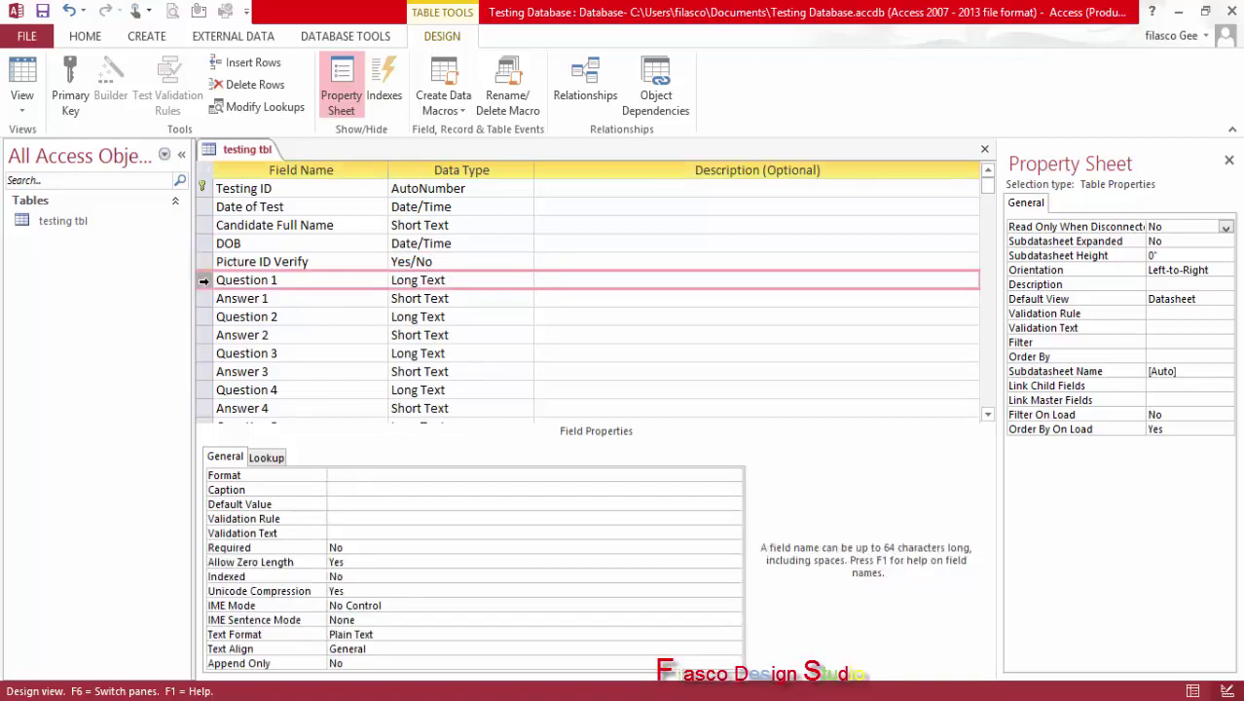
right_click(203, 280)
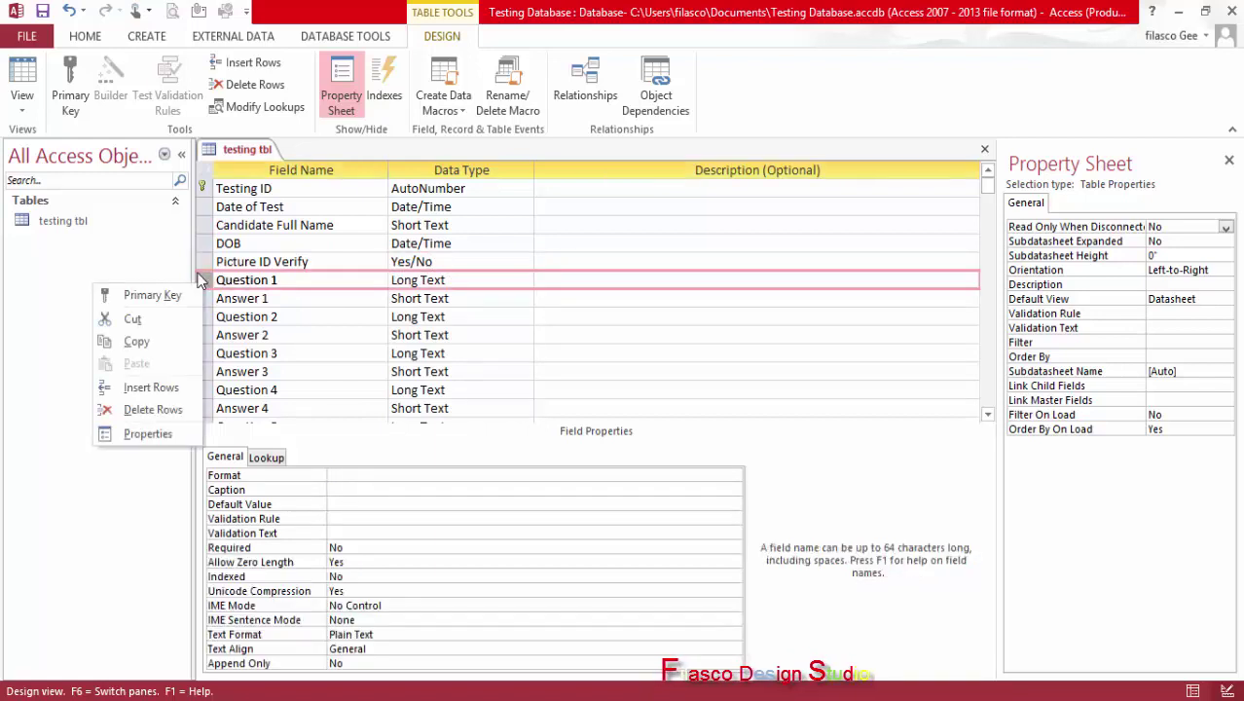
click(179, 389)
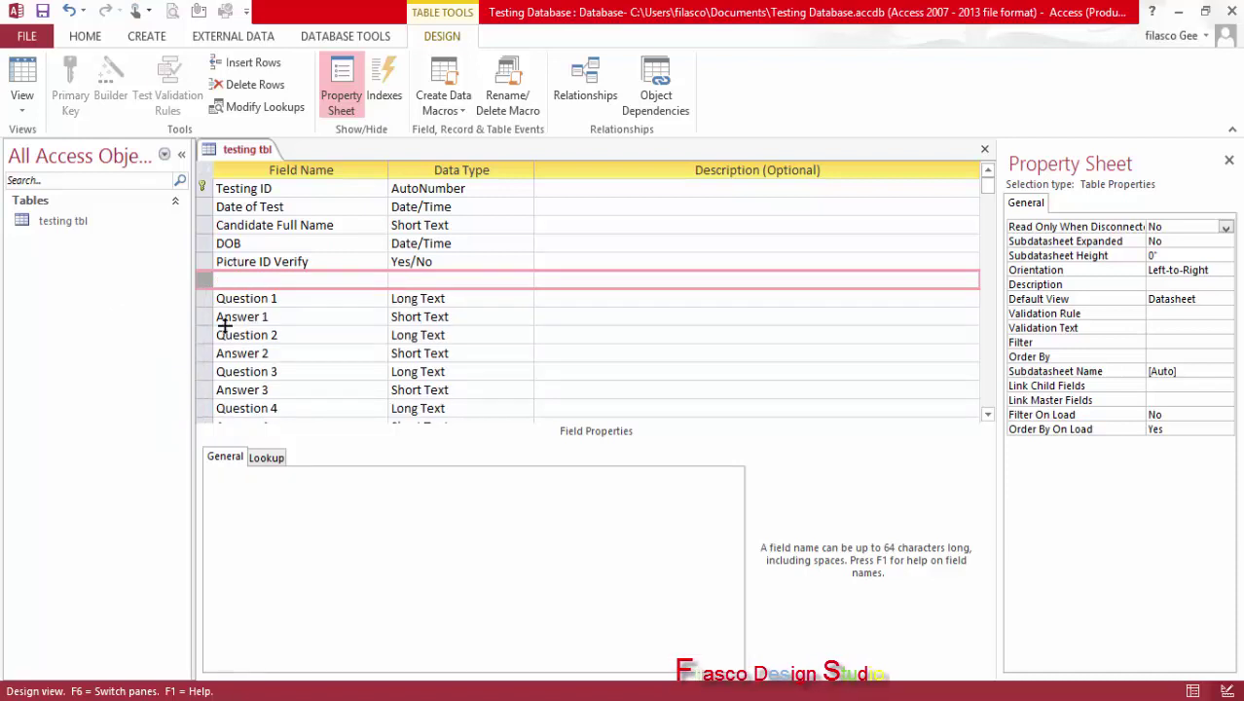
click(280, 279)
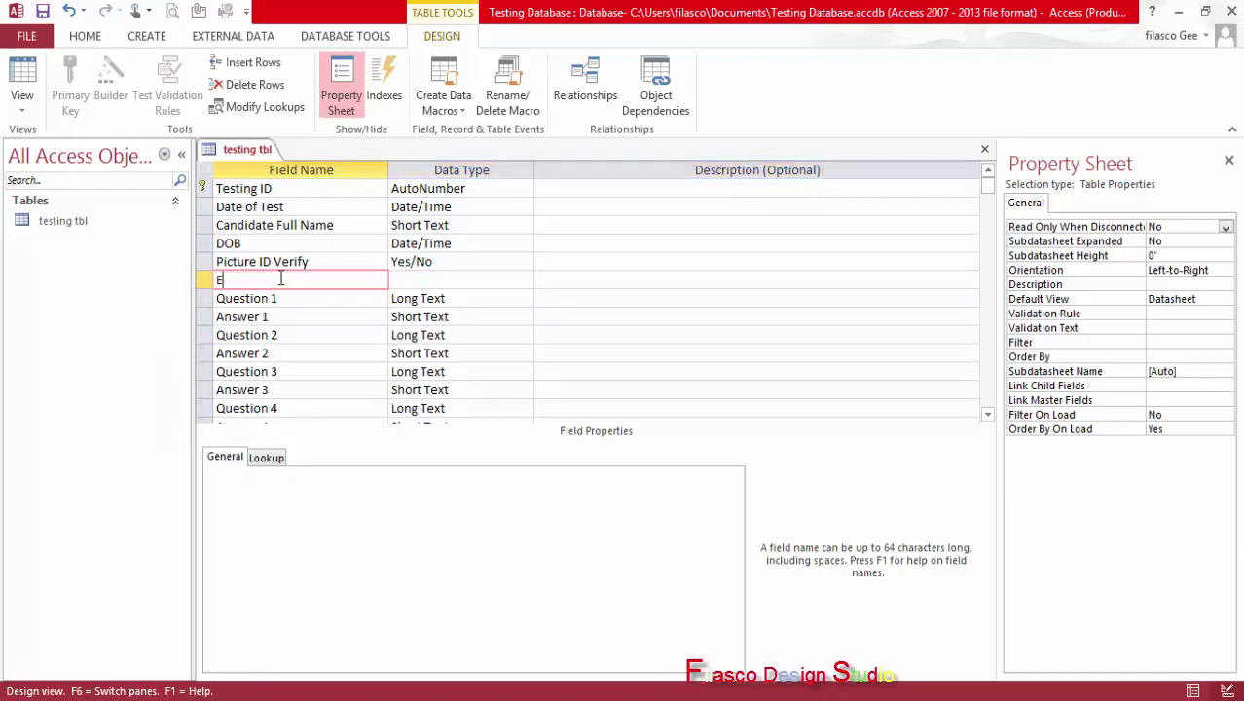
text(Exams)
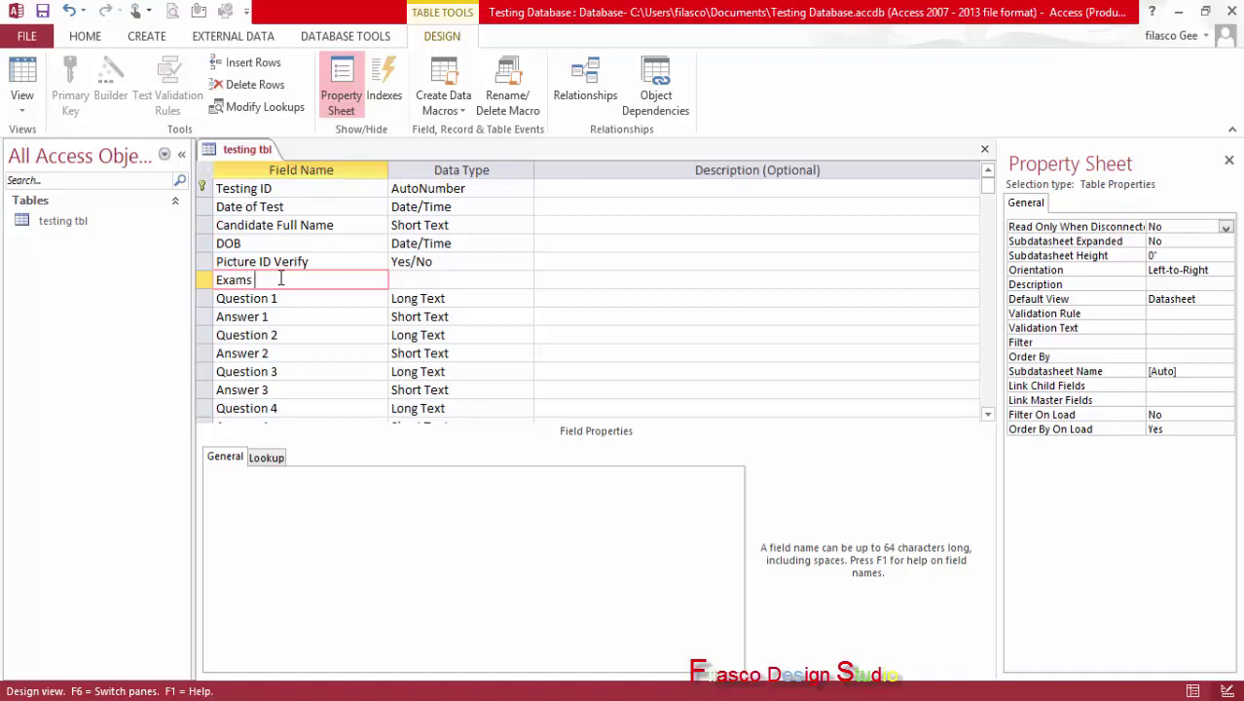
text( Statu)
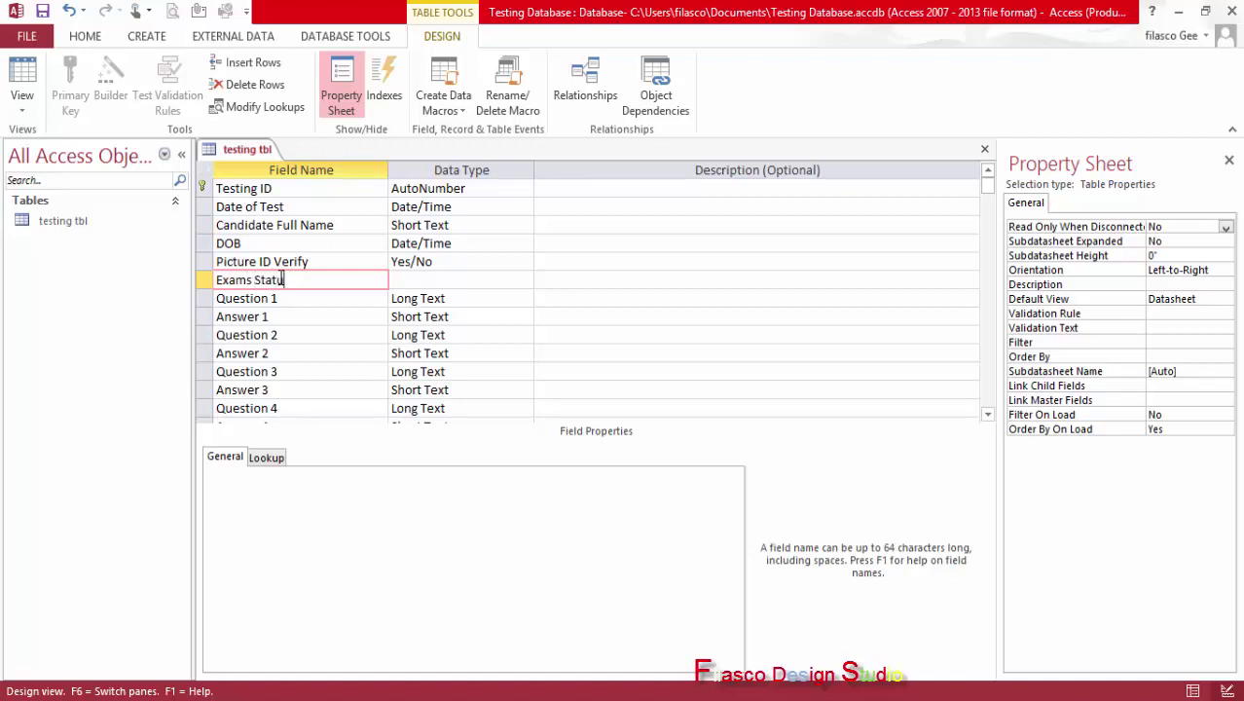
text(s)
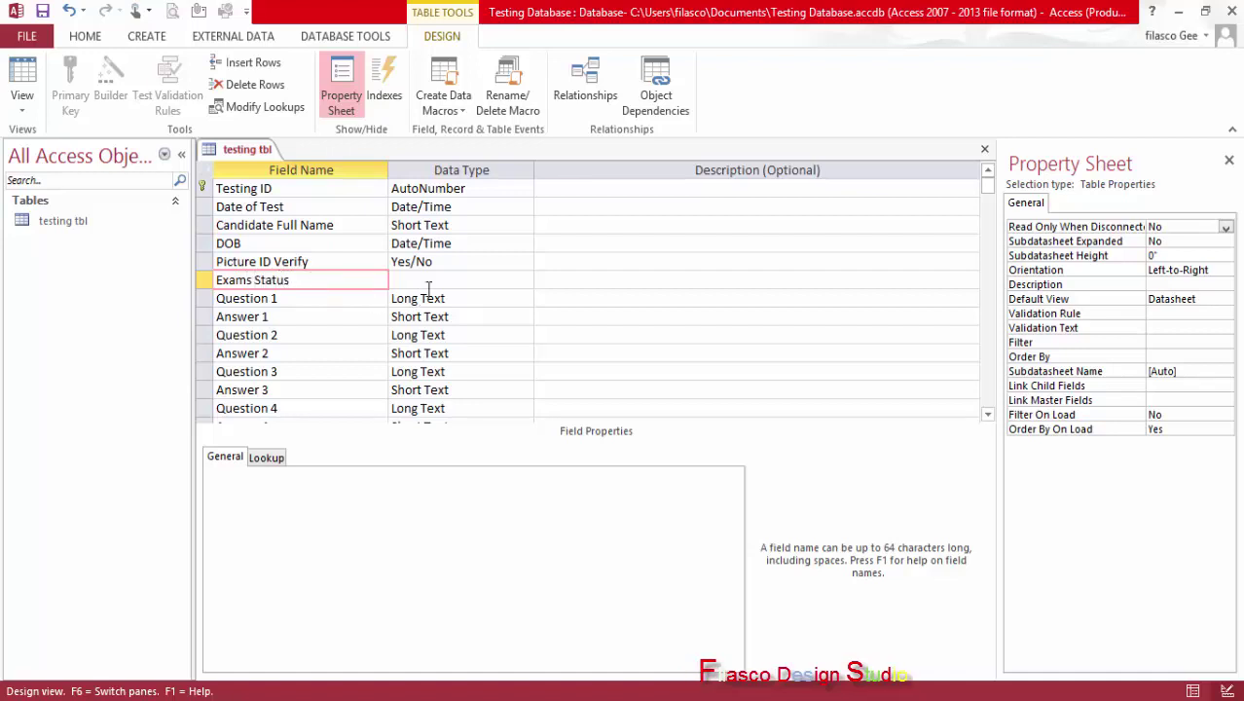
Set the data type of the Exams Status field to Calculated
click(460, 282)
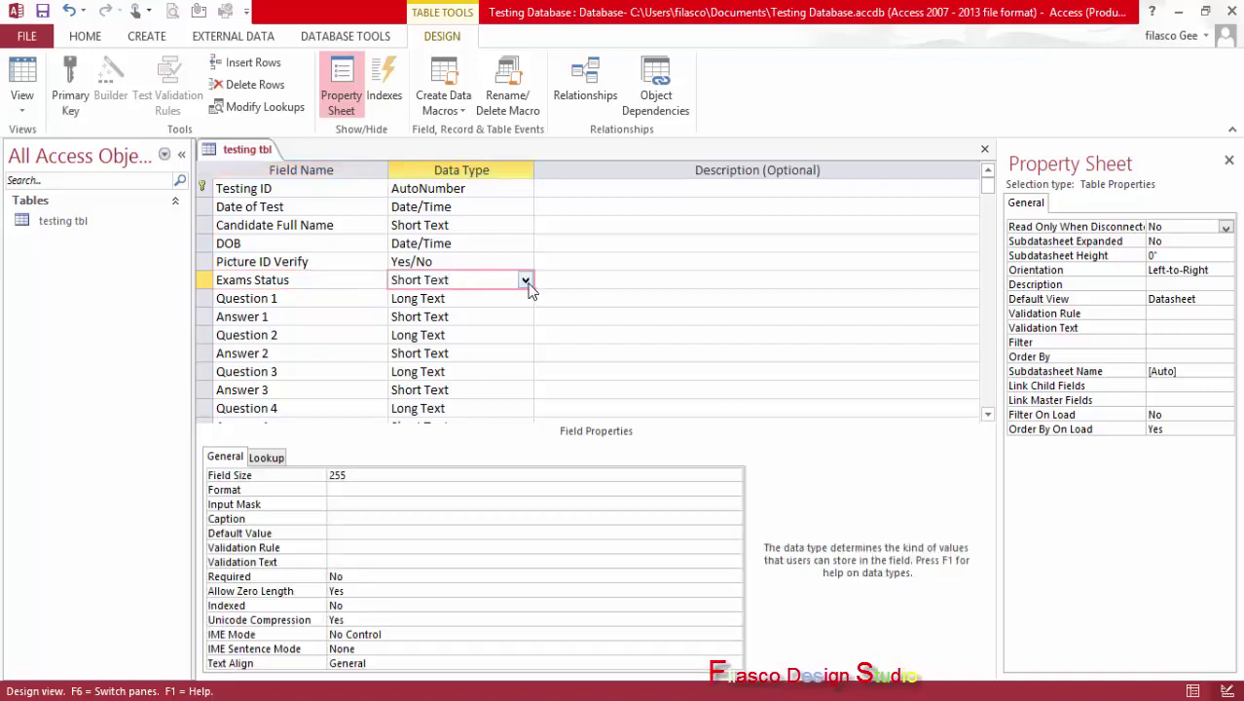
click(526, 281)
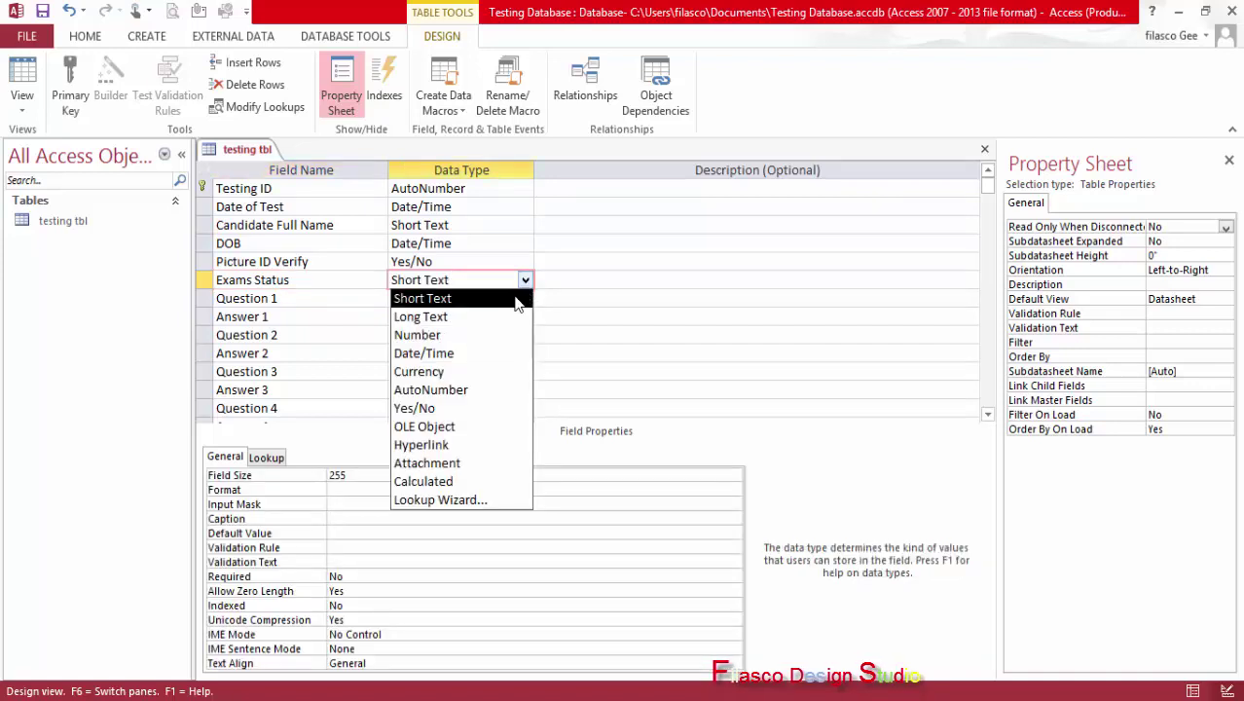
click(491, 481)
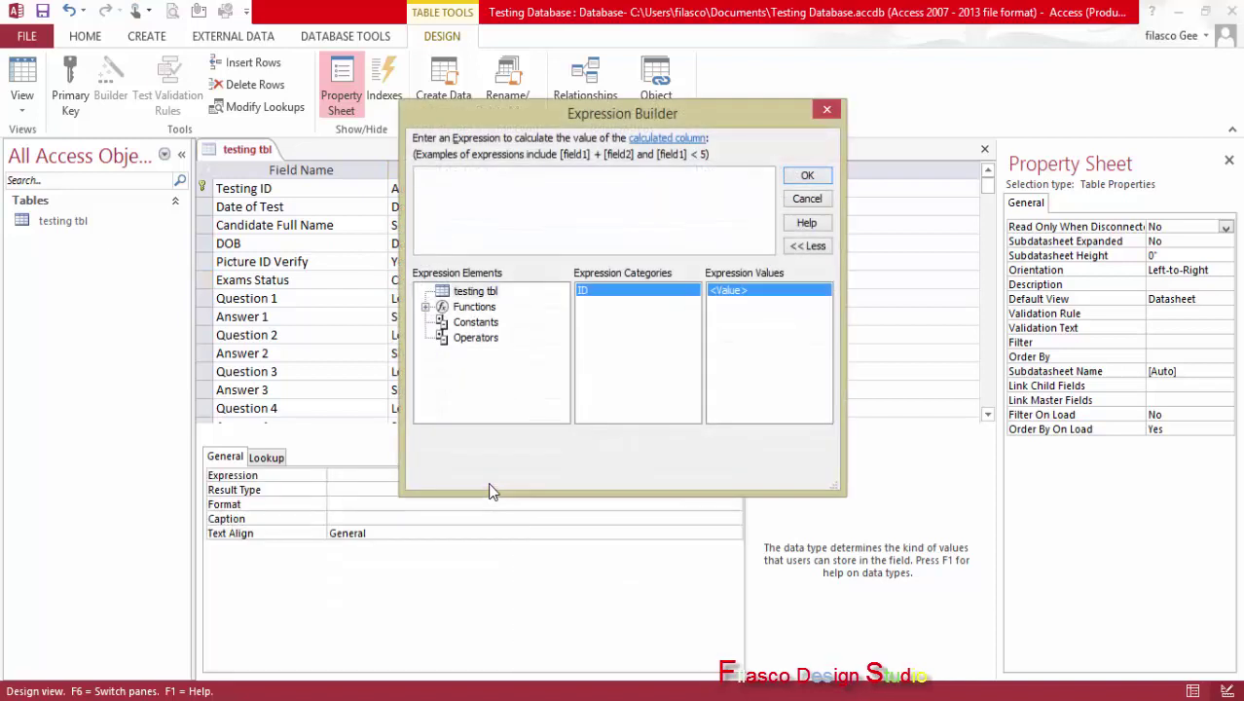
Begin the Exams Status expression with IIf([Picture ID Verify])
text(ii)
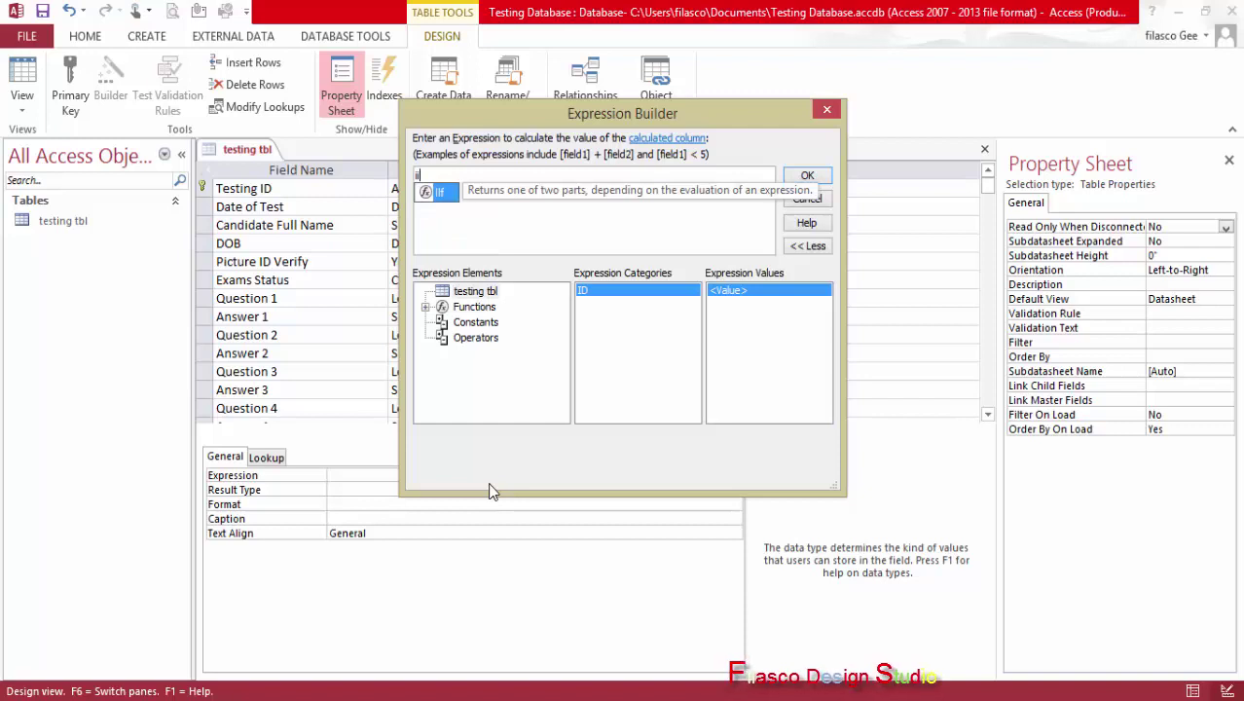
key(Tab)
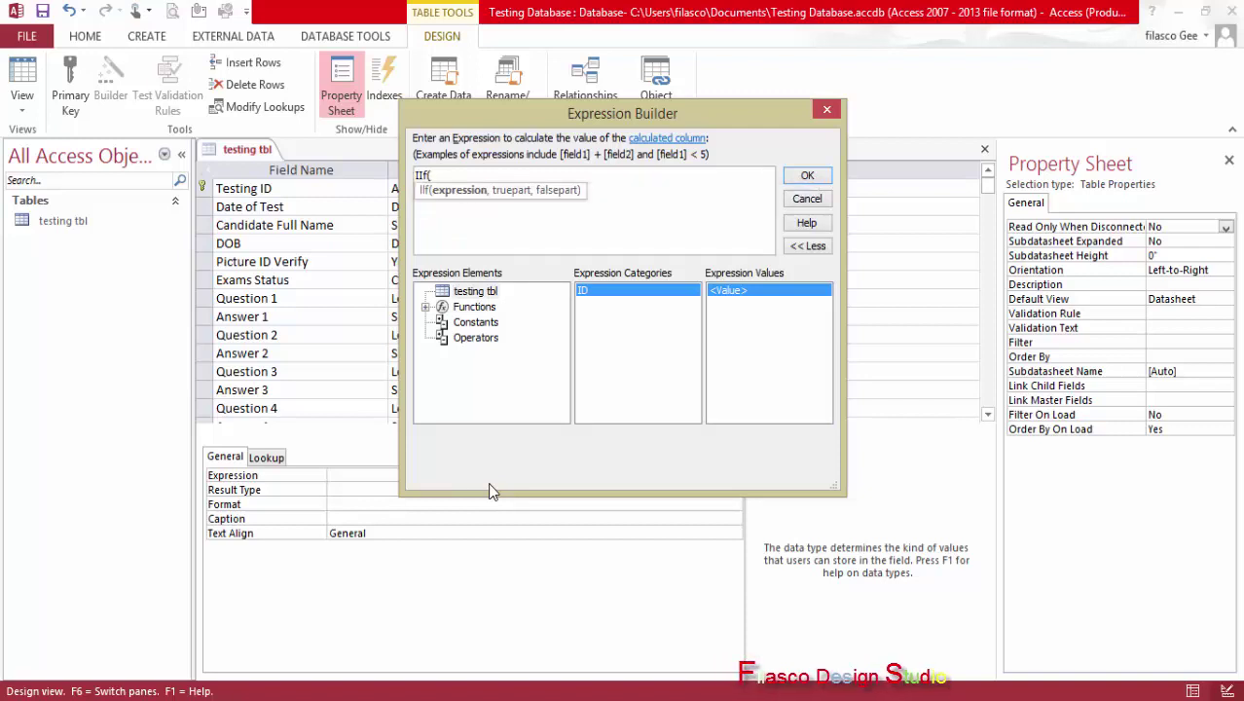
text(P)
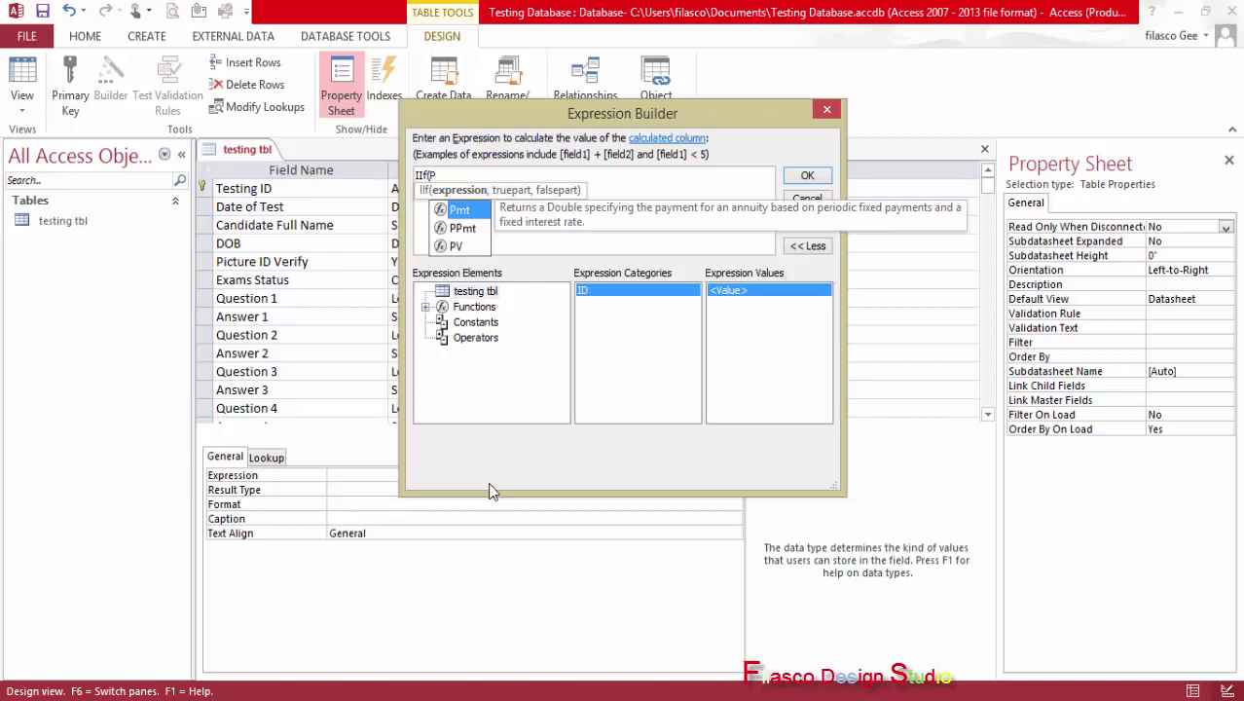
key(BackSpace)
text([)
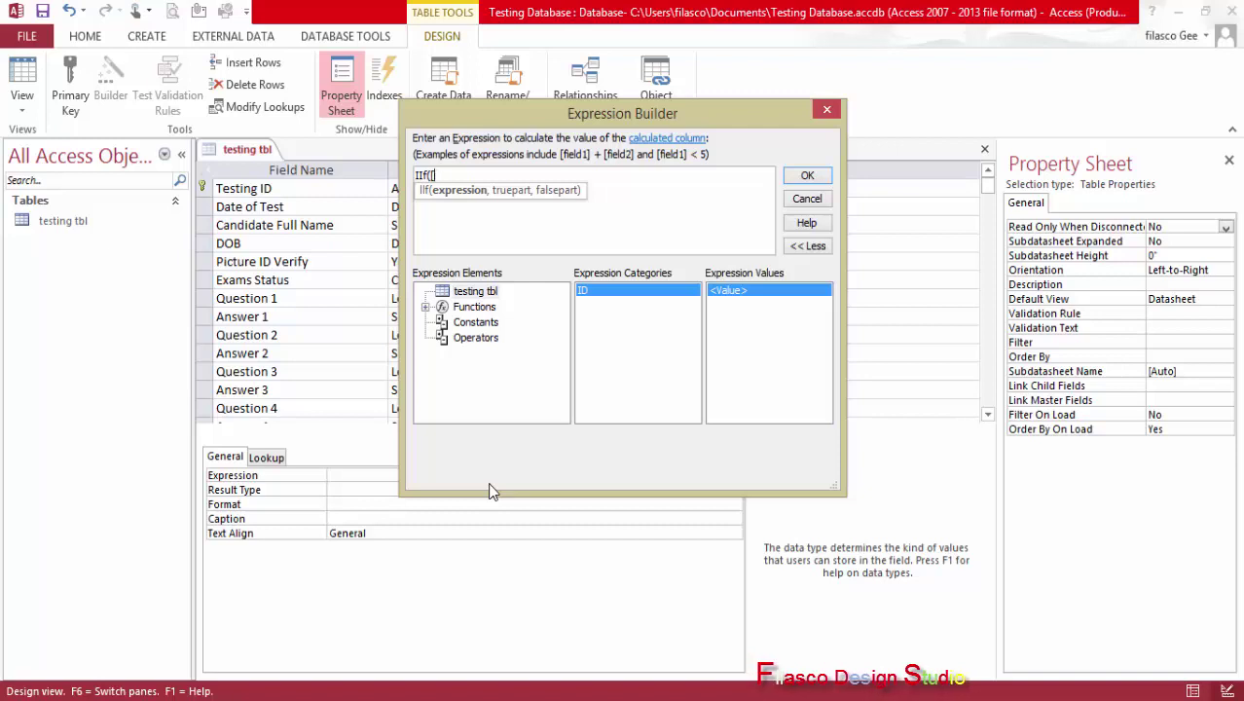
text(Picture)
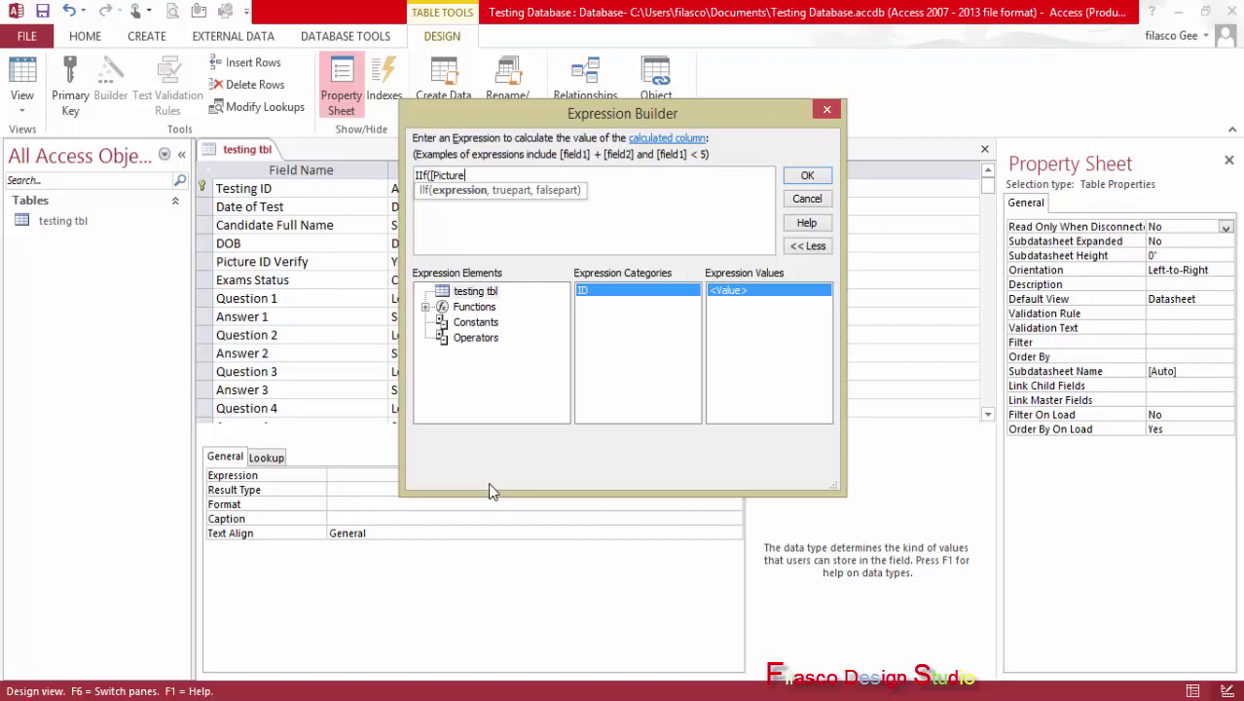
text( I)
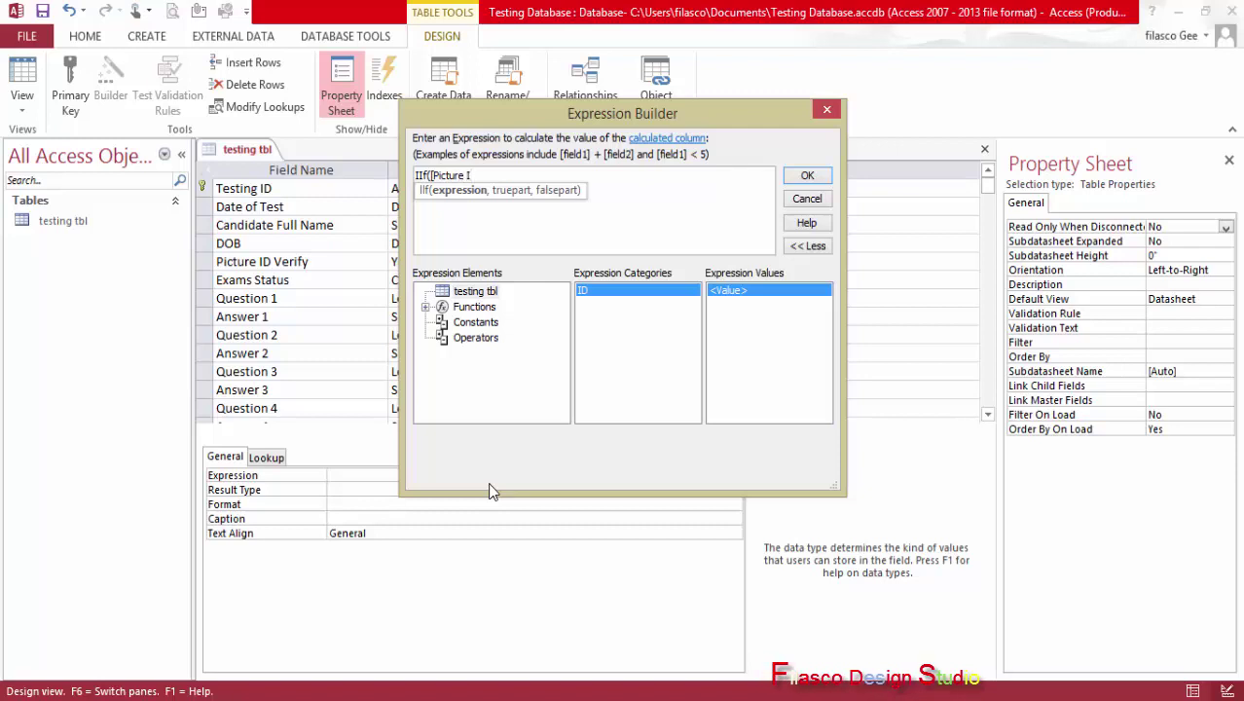
text(D Veri)
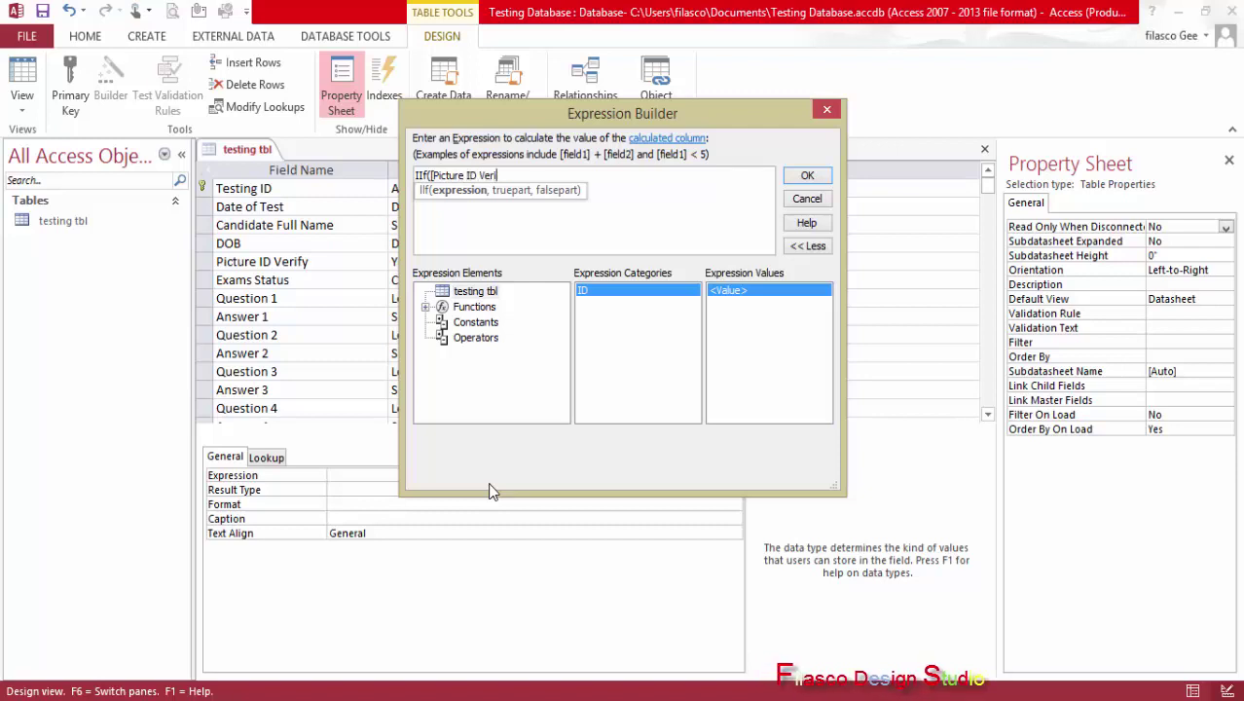
text(fy)
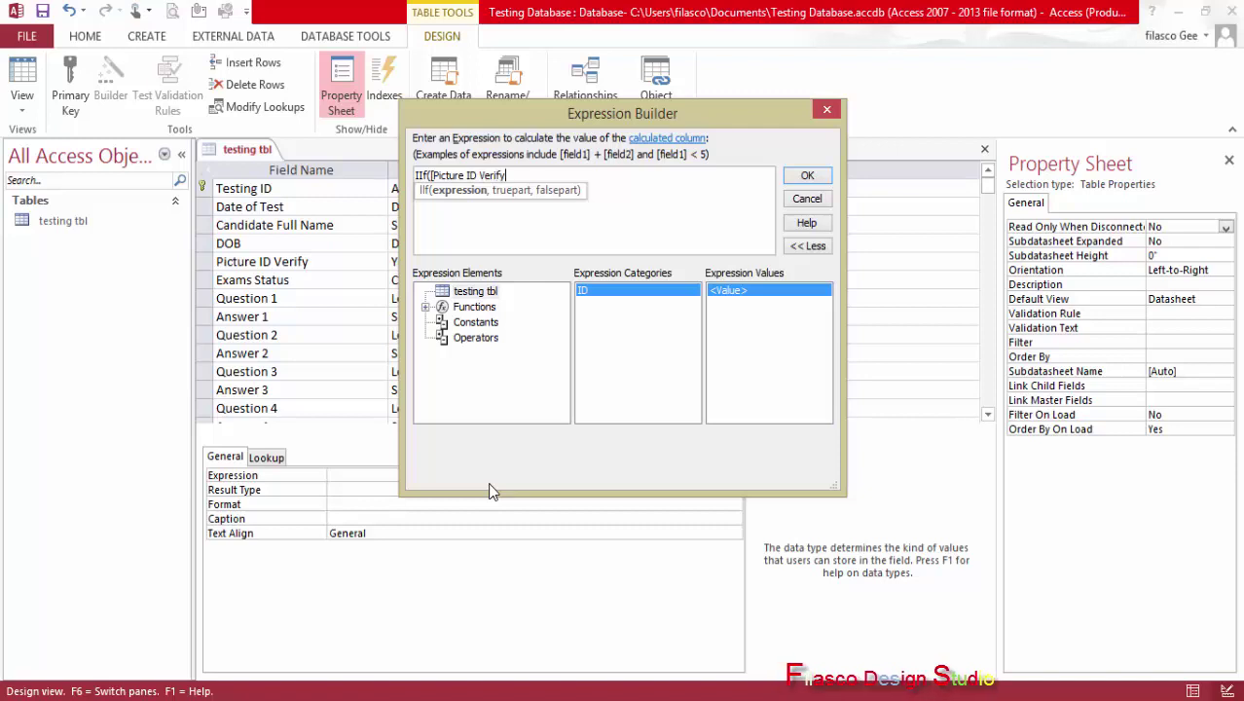
text(])
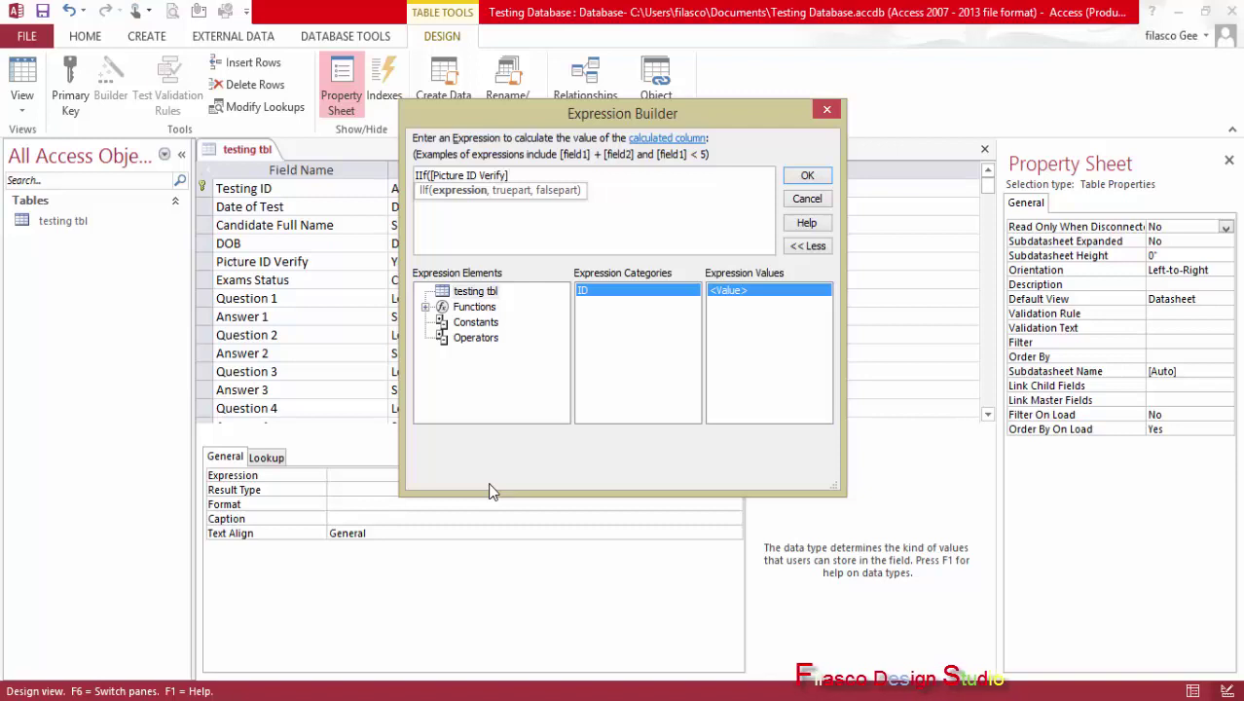
text())
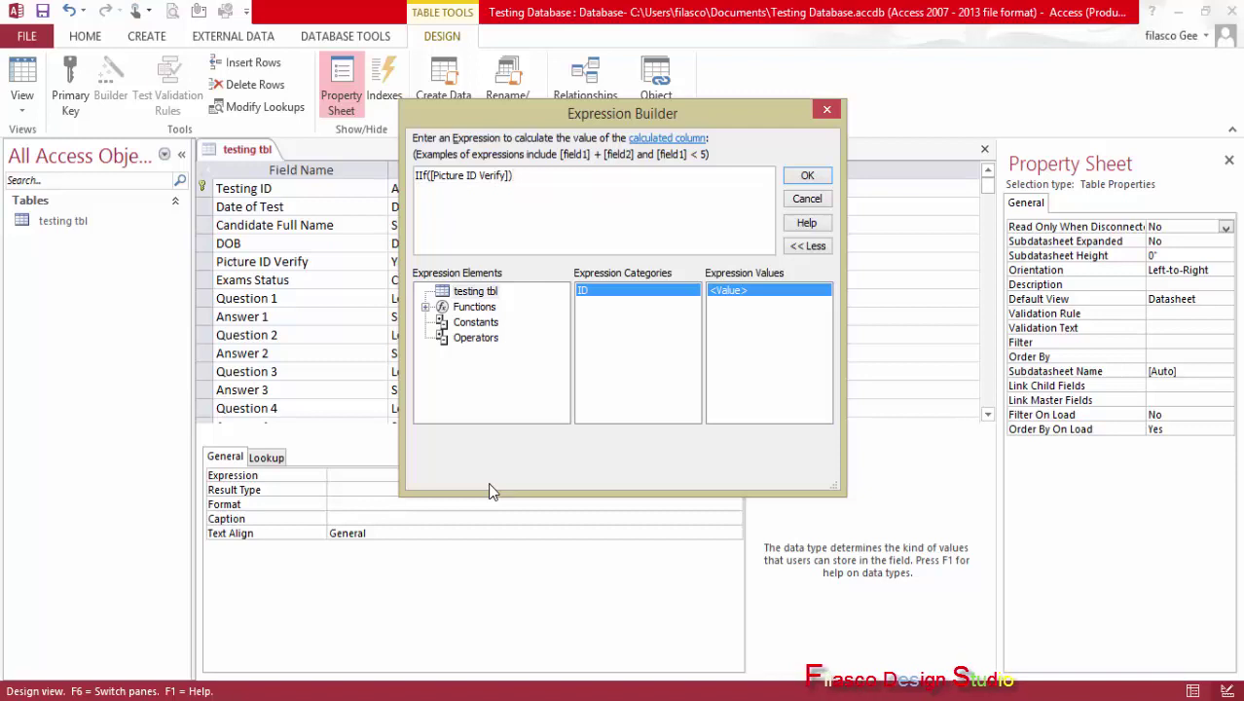
Extend the expression with the comparison ="Yes" after the Picture ID Verify reference
text( =)
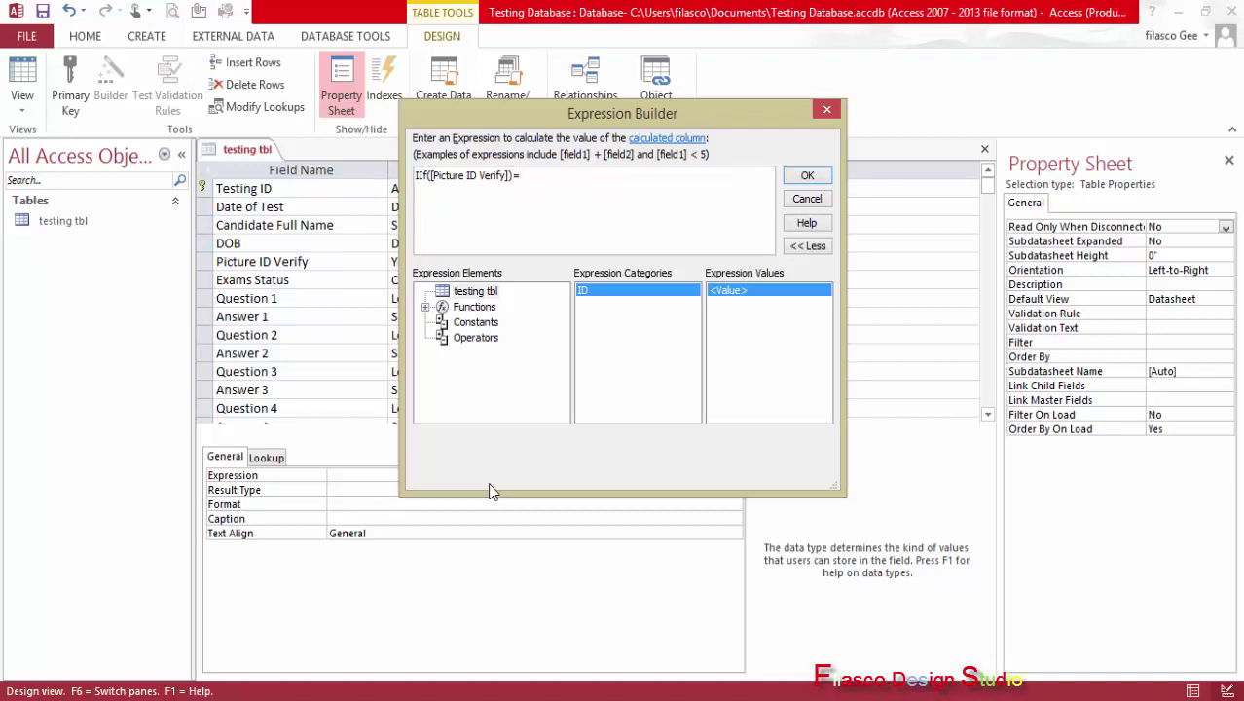
text("Ye)
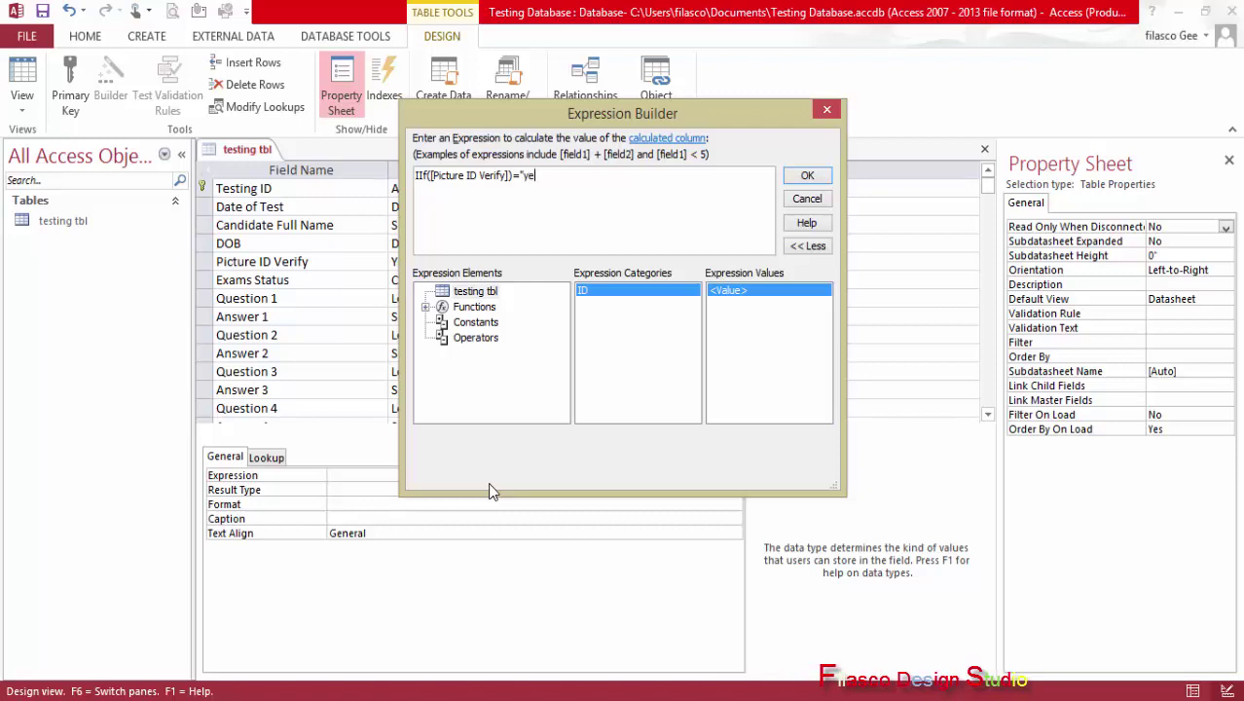
key(BackSpace)
key(BackSpace)
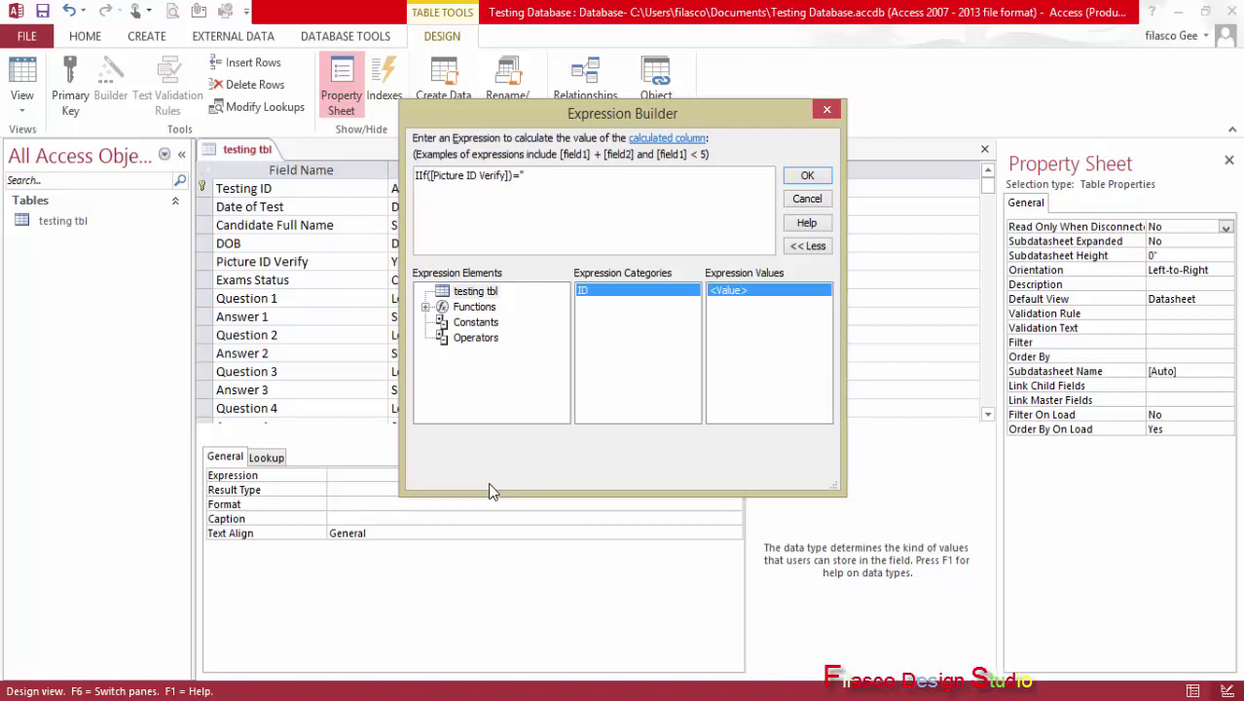
text(Yes)
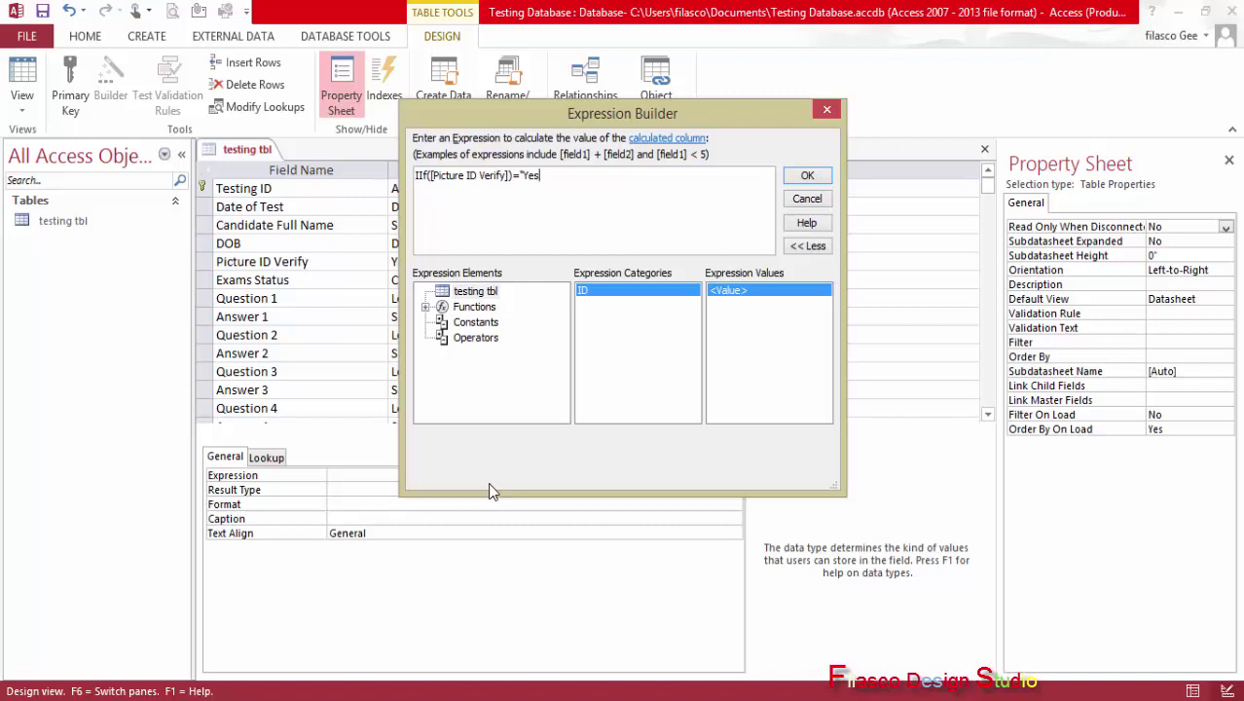
text(")
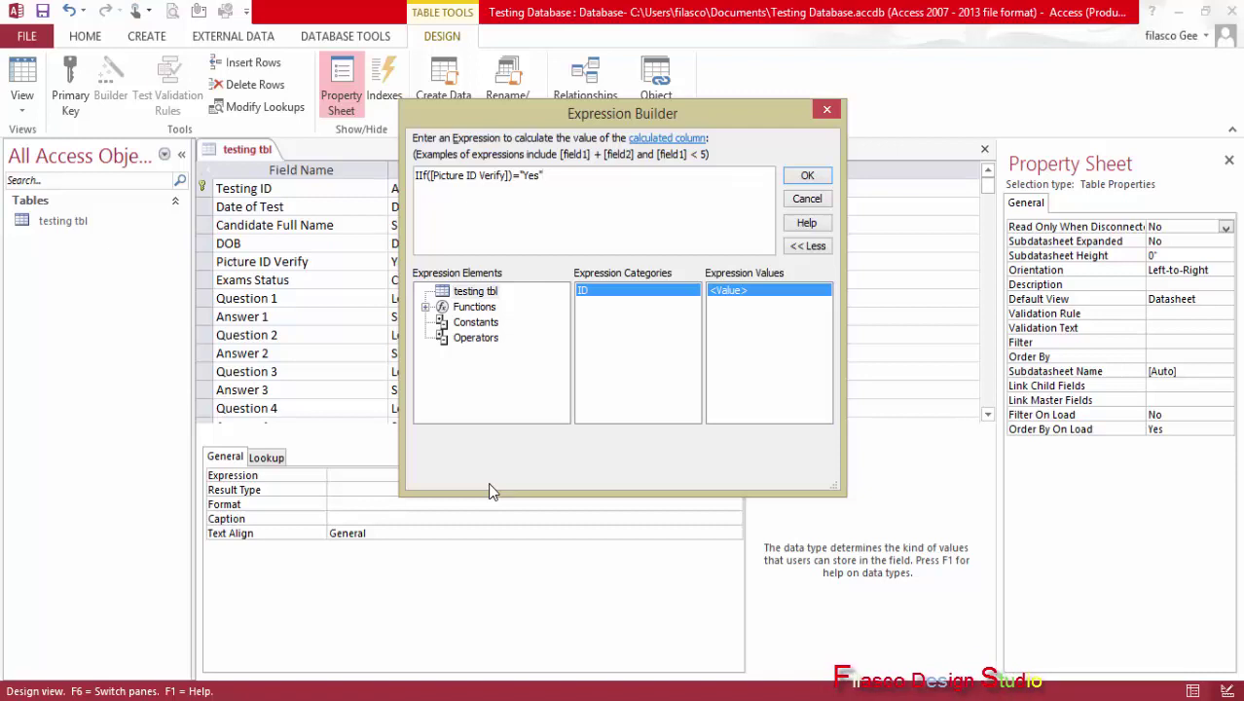
Add "Can Take Test" as the expression's true part, separated by a comma
text(,)
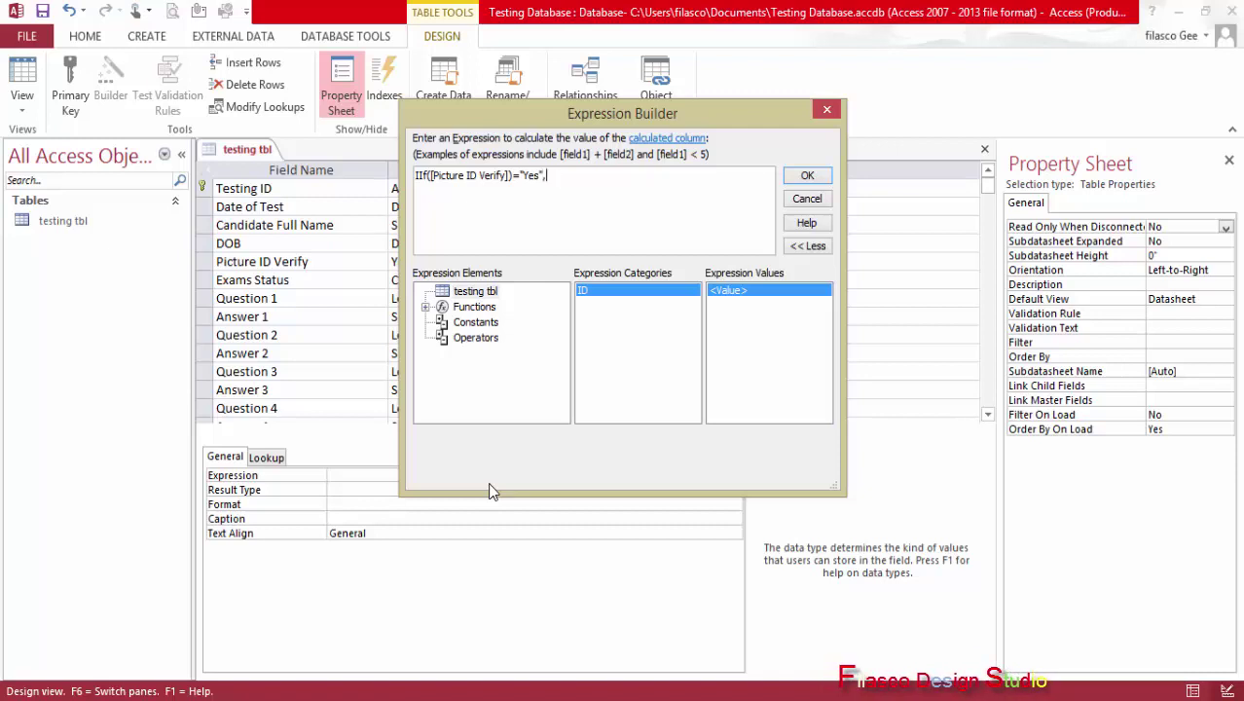
text(")
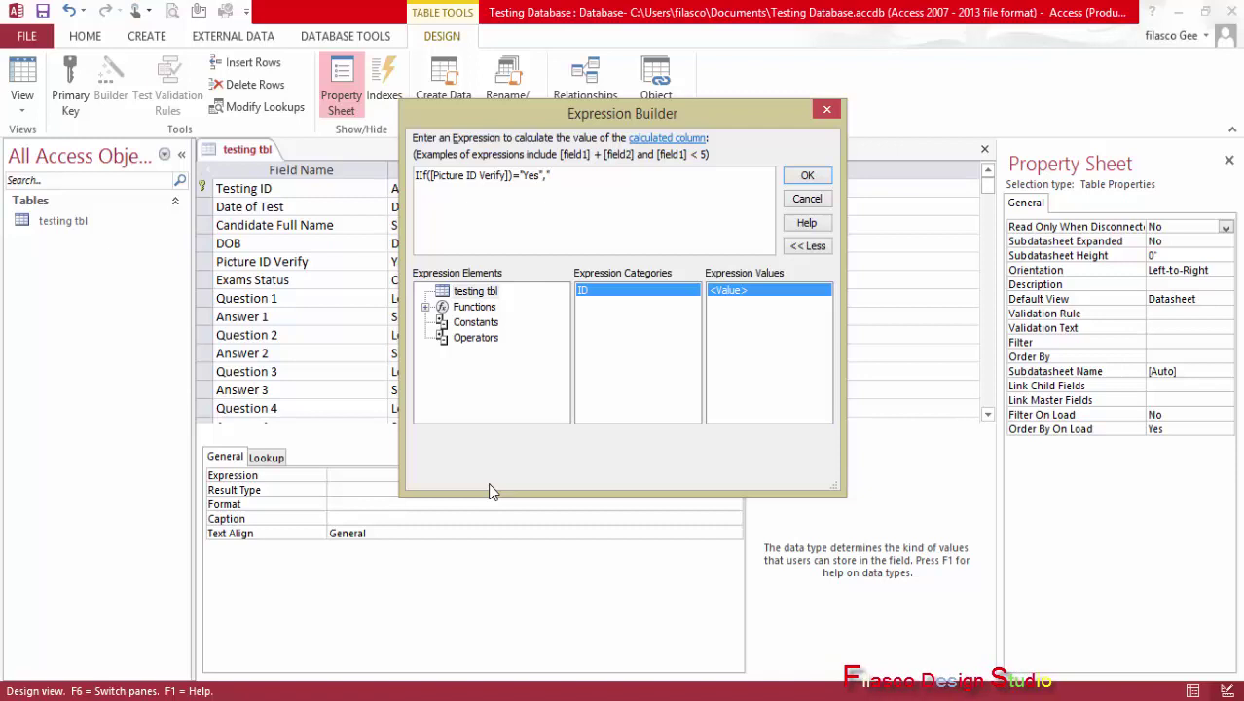
text(T)
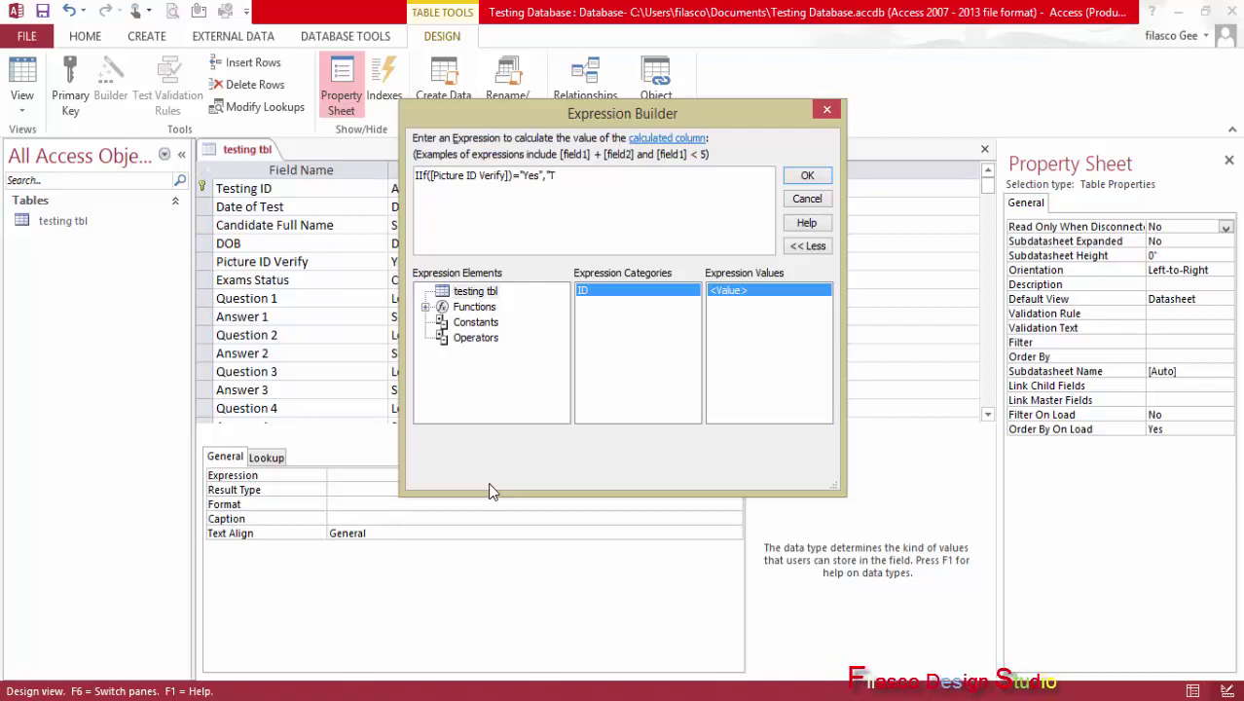
text(ake )
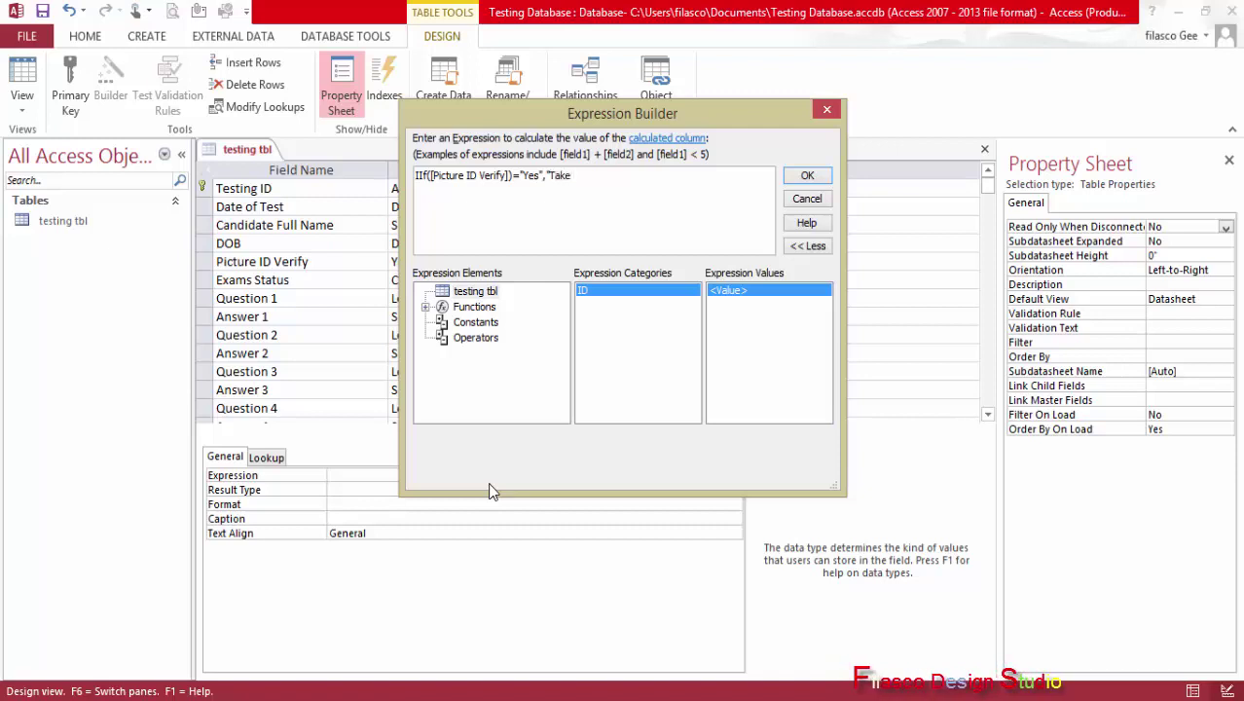
text(T)
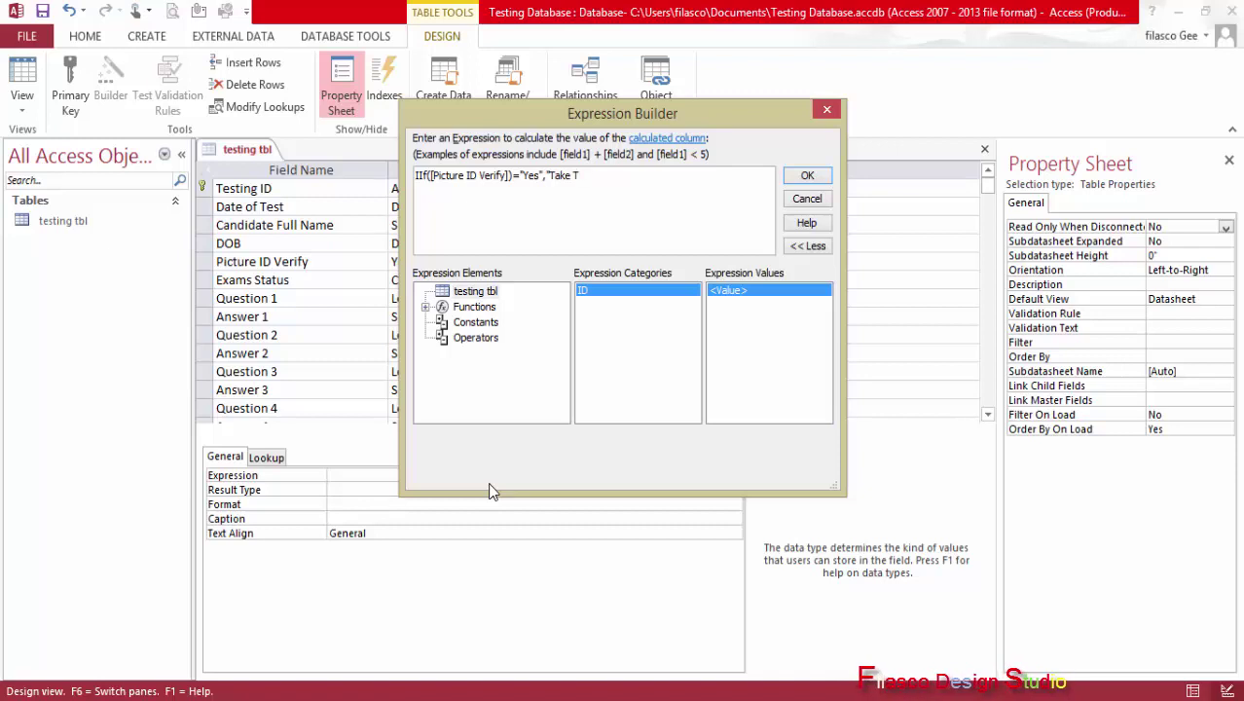
key(BackSpace)
key(BackSpace)
key(BackSpace)
key(BackSpace)
key(BackSpace)
key(BackSpace)
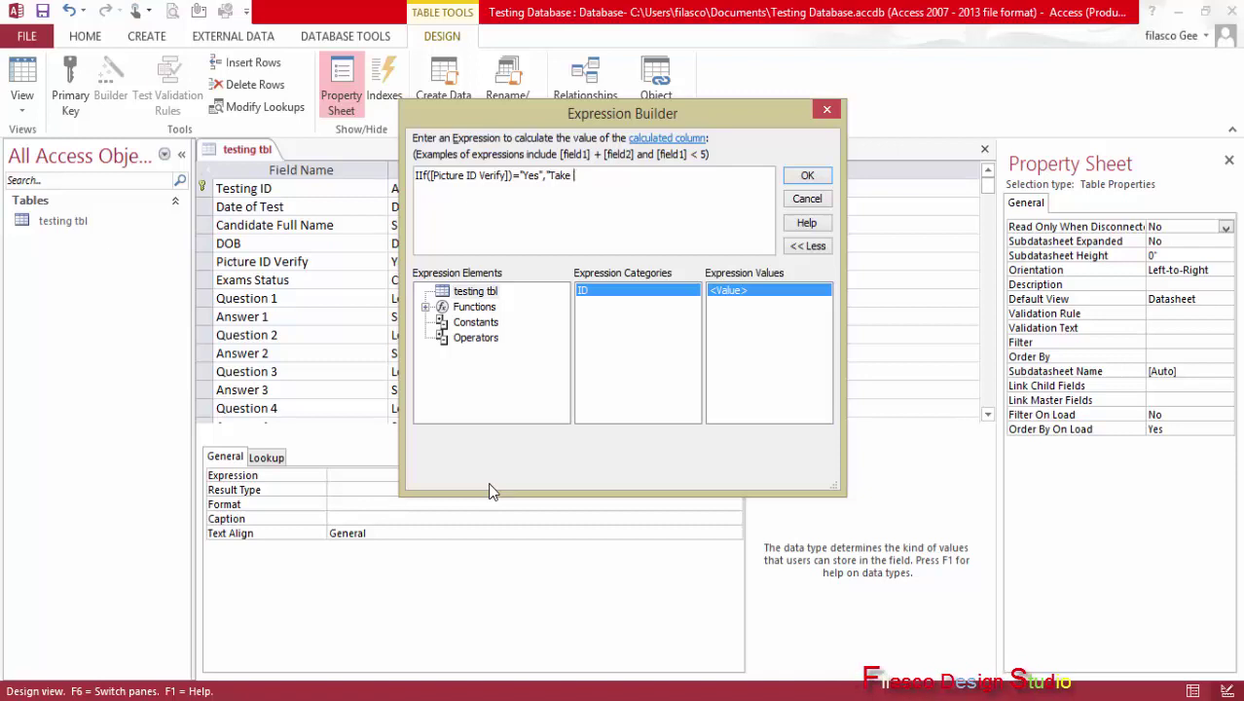
text(Ca)
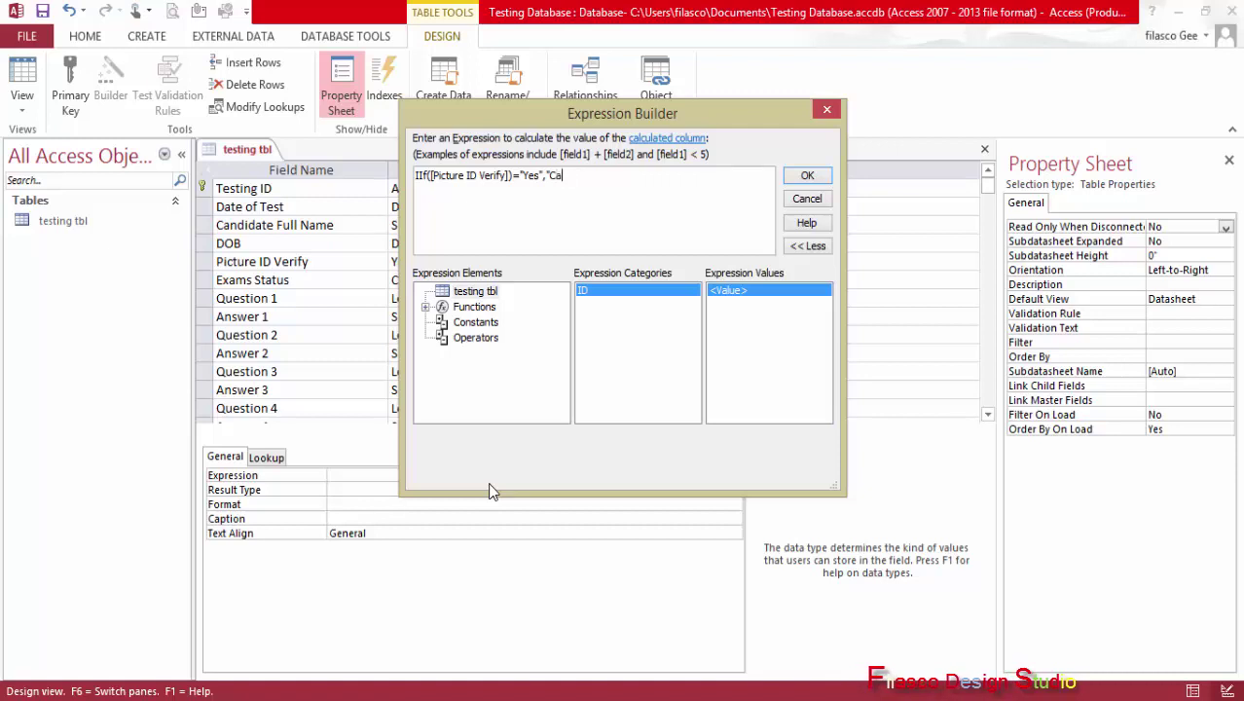
text(n Ta)
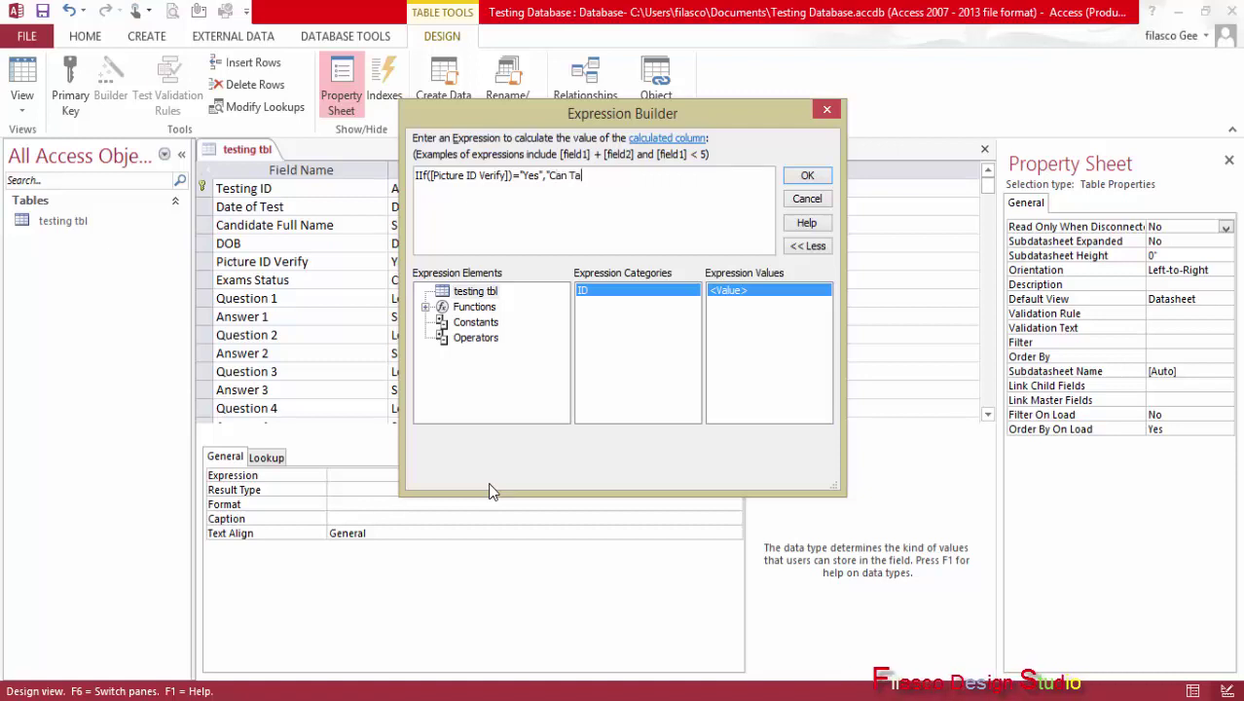
text(ke Test)
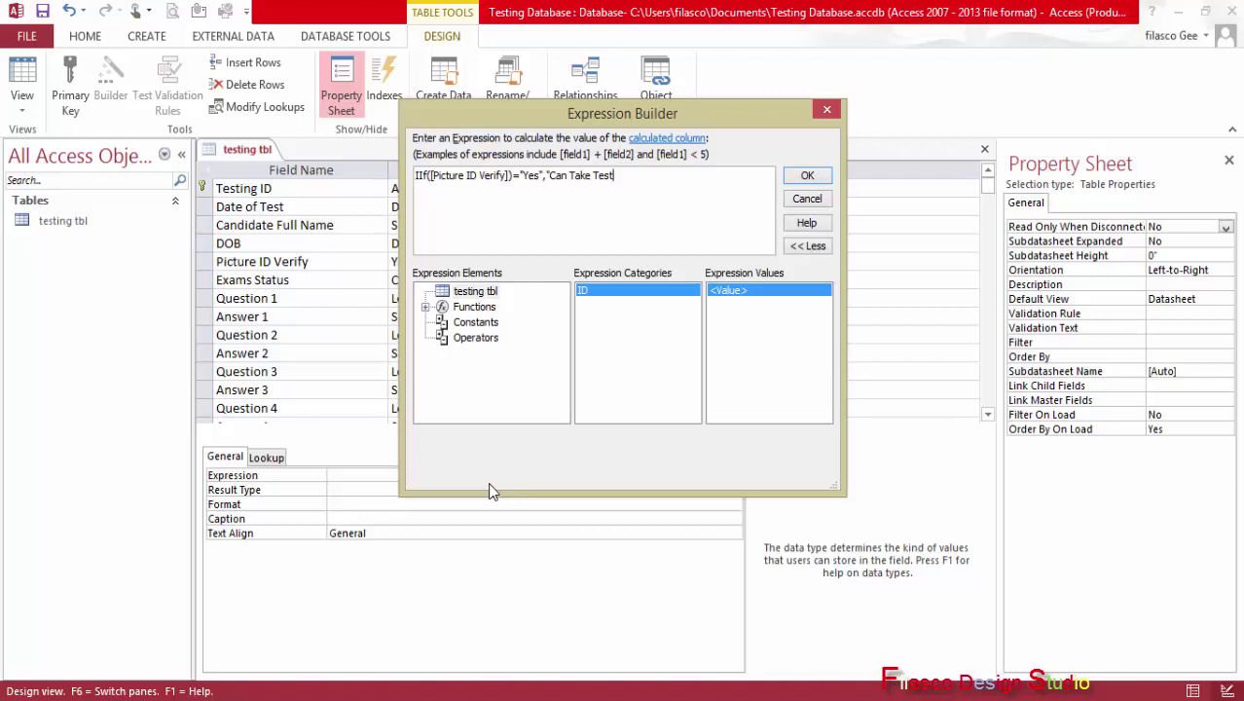
text(")
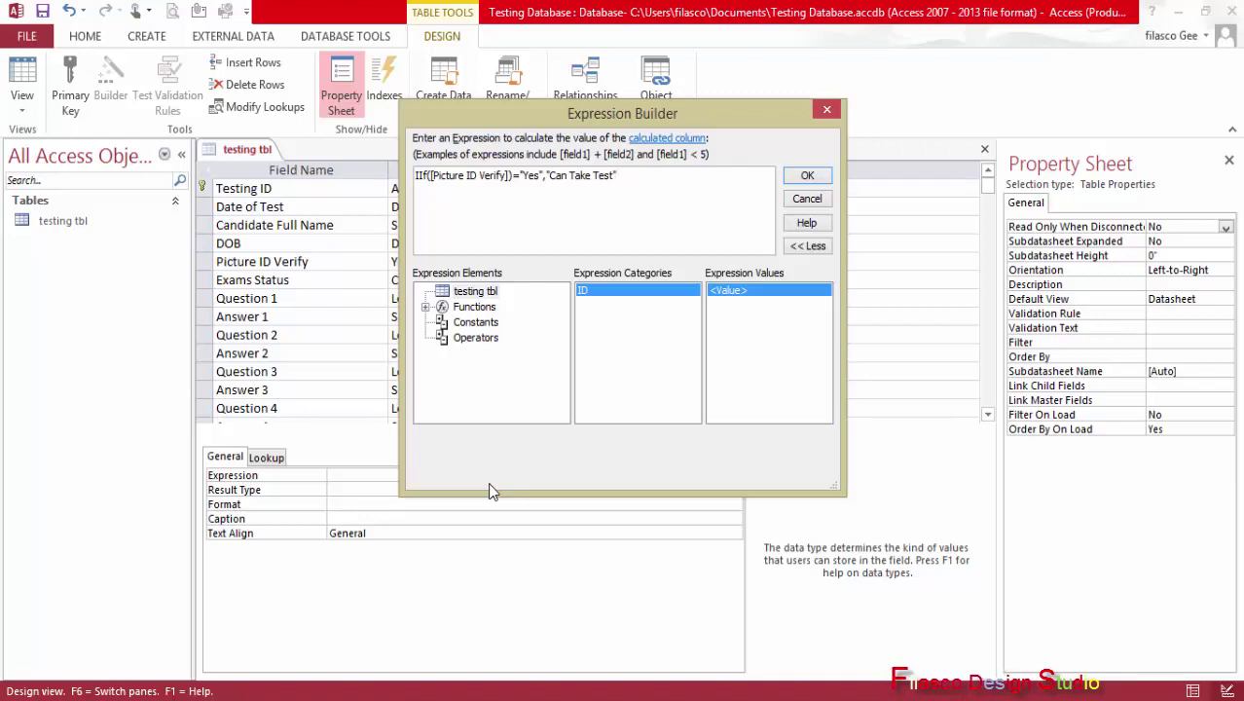
Add a comma after the true part and begin the false part with an opening quotation mark and the text Can't Take Test
text(,)
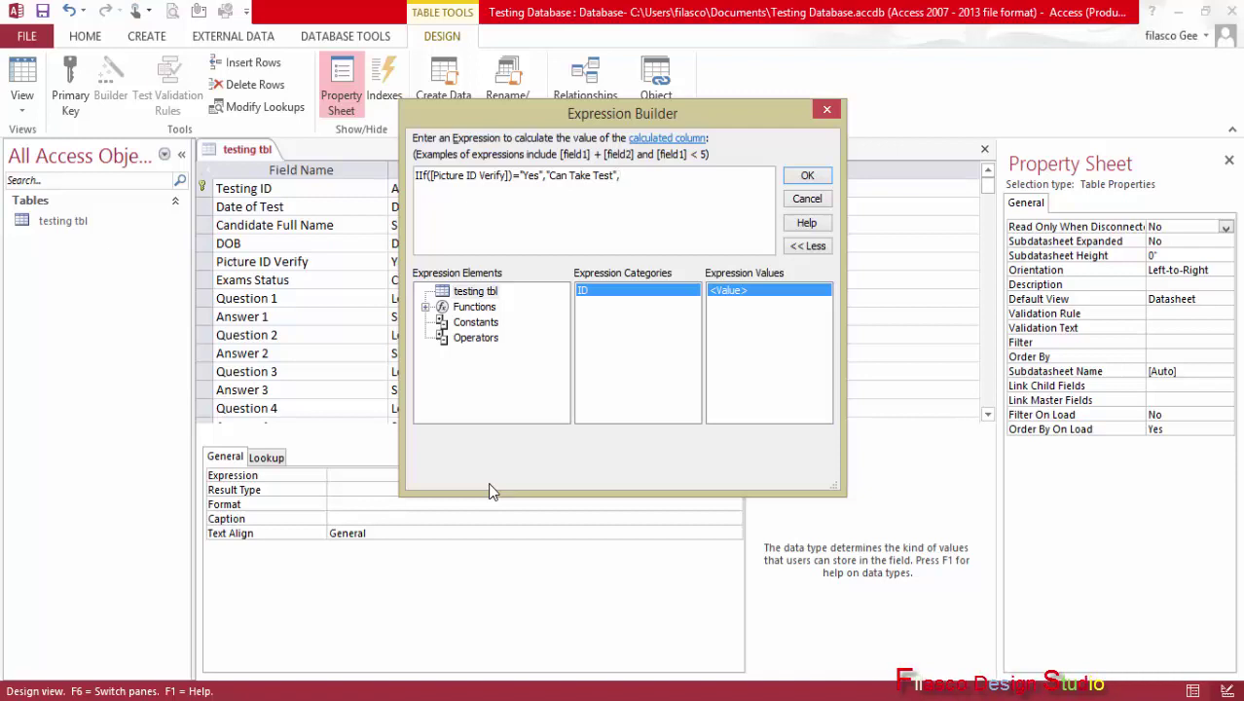
text(")
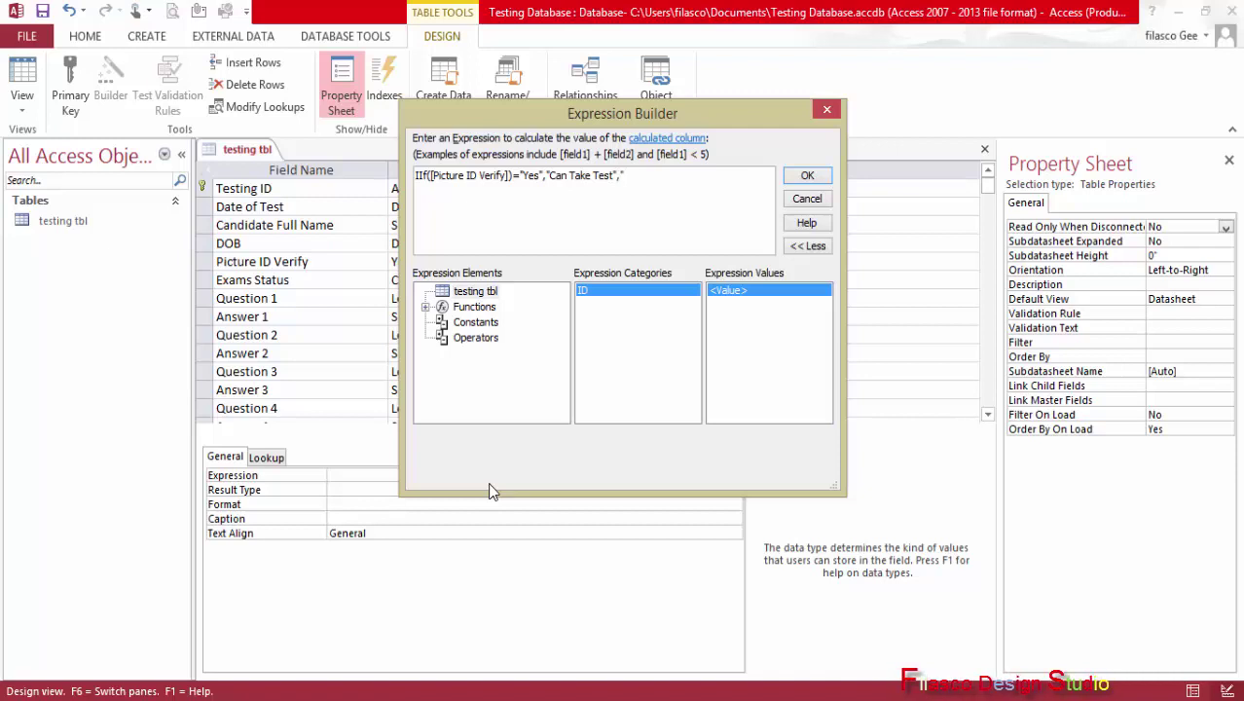
text(Ca)
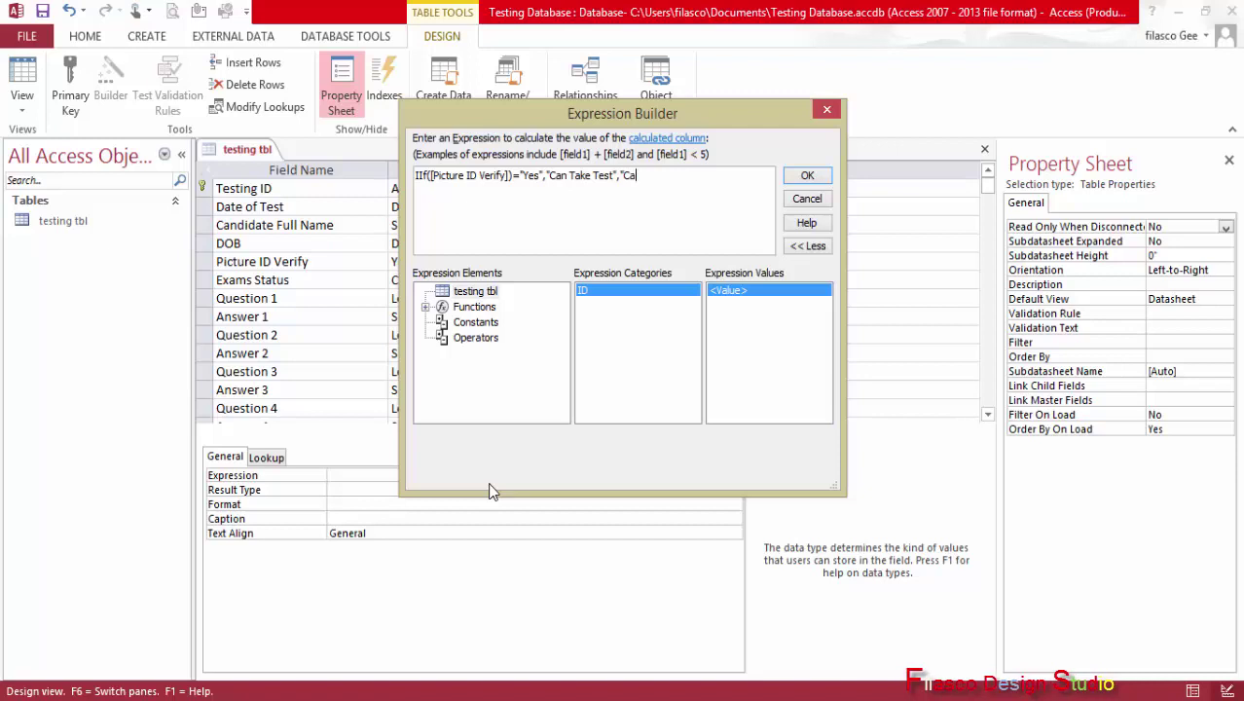
text(nt)
key(BackSpace)
key(BackSpace)
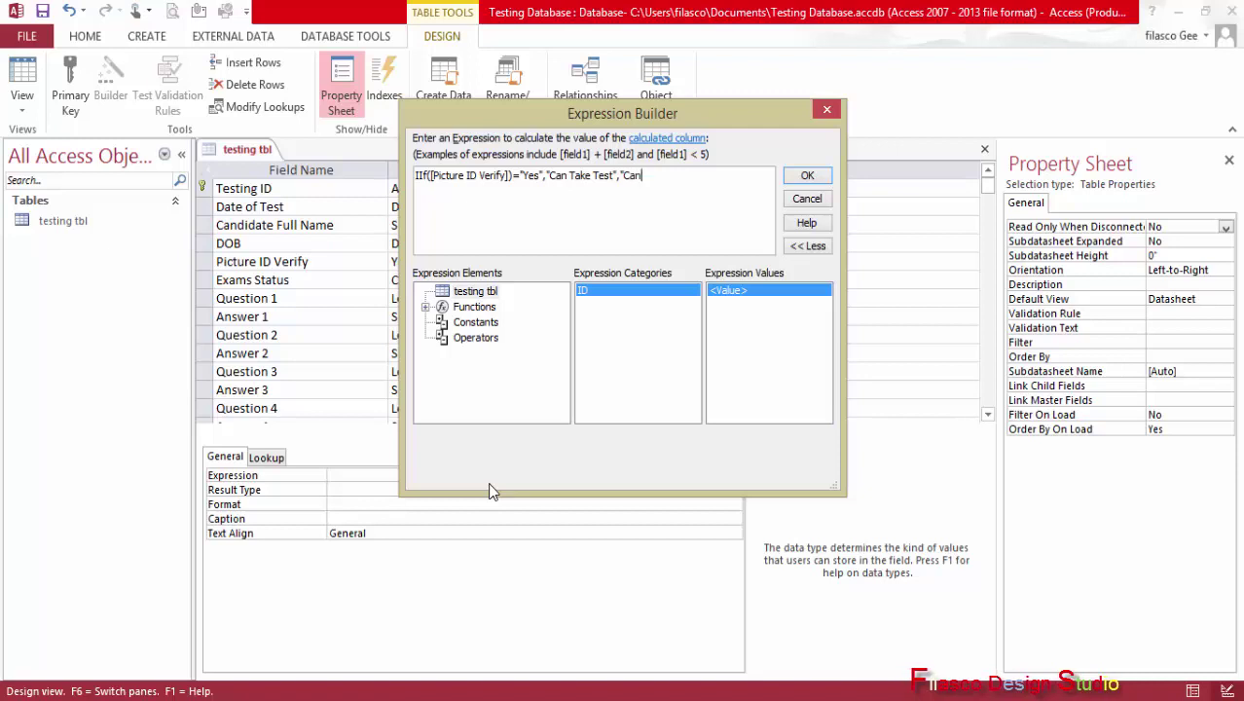
text(n't)
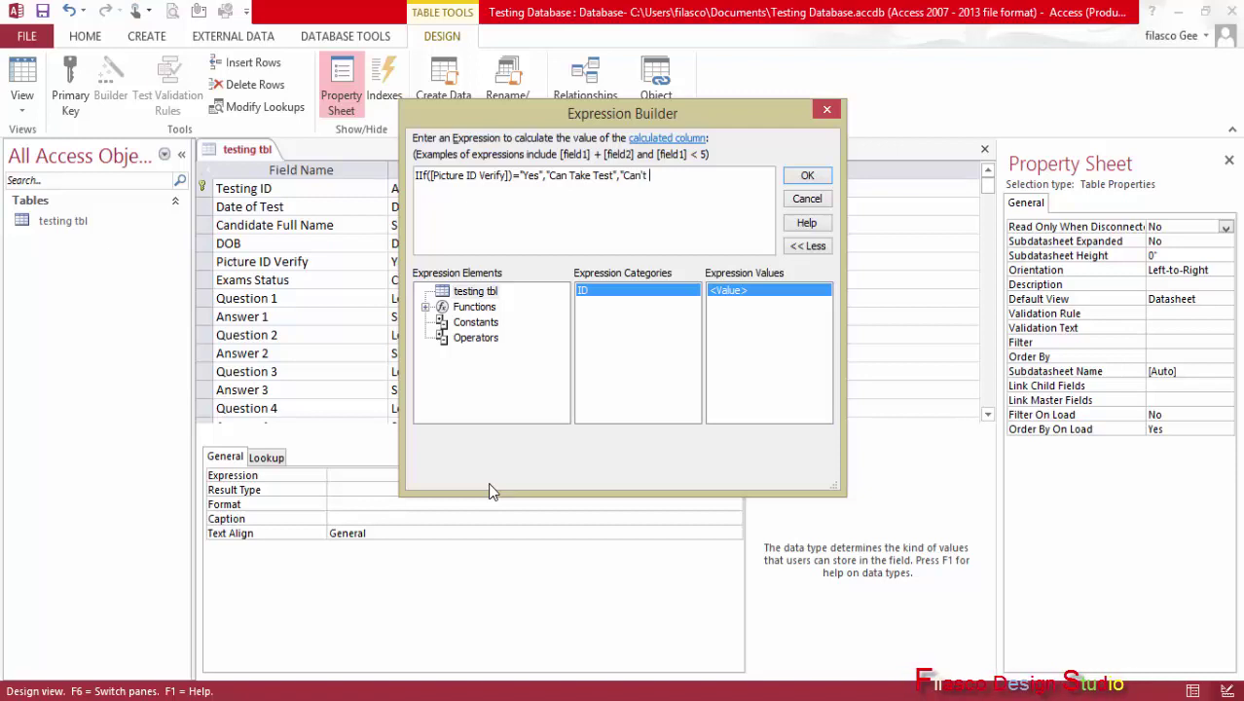
text( Take )
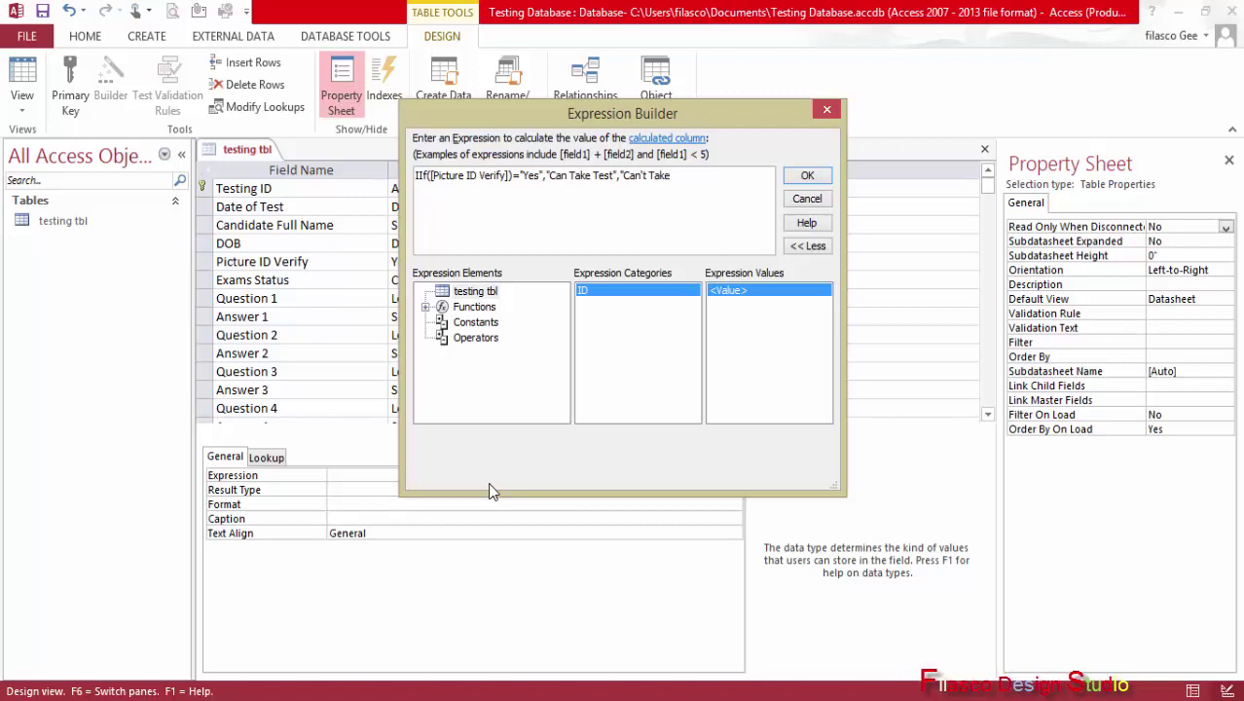
text(Test)
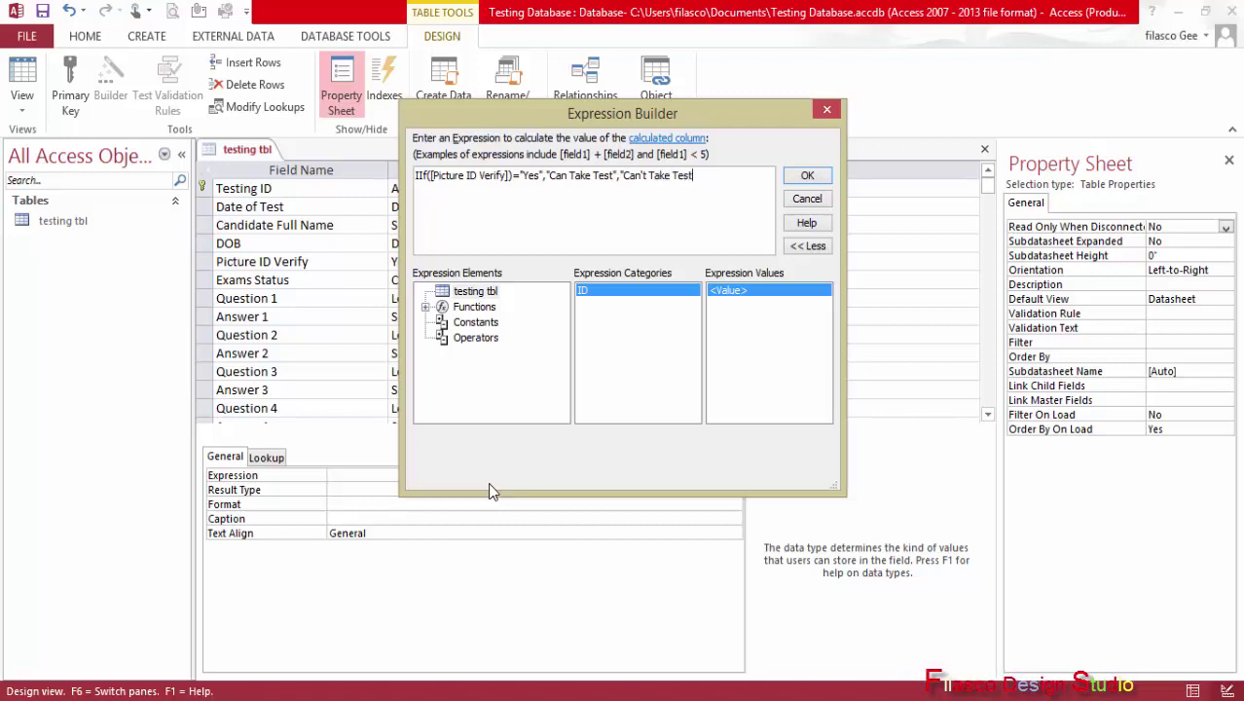
text( Wit)
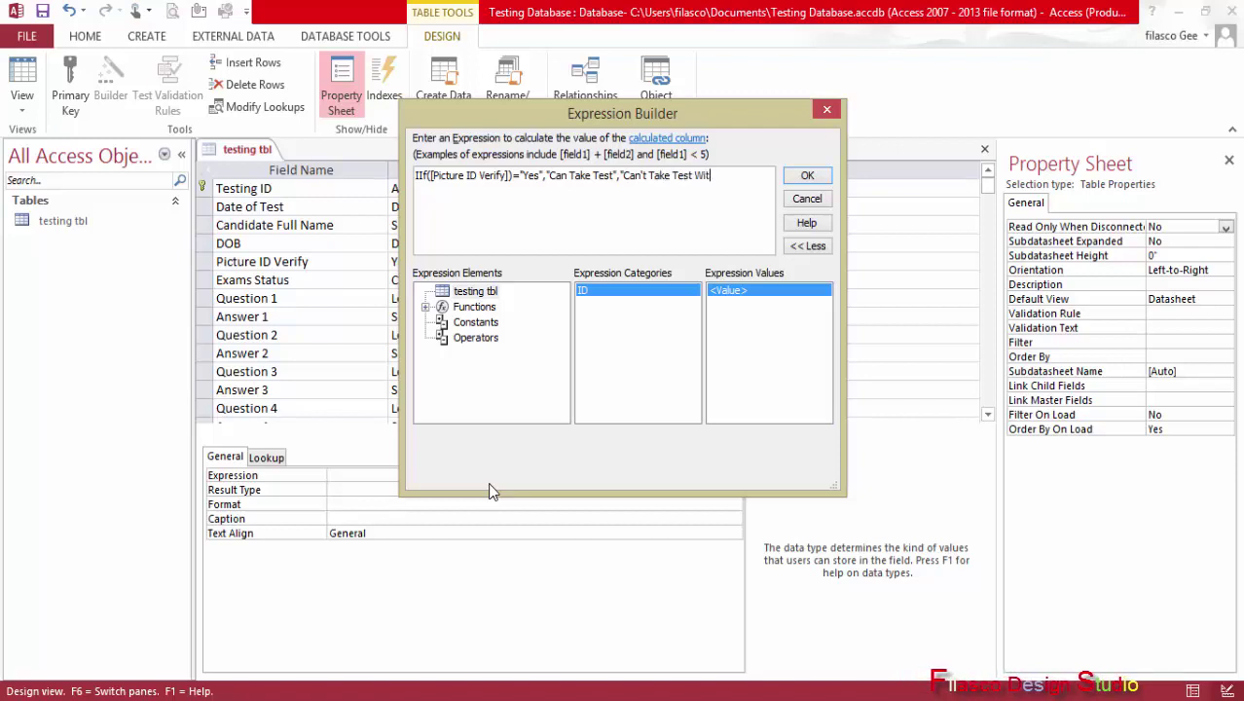
text(hout)
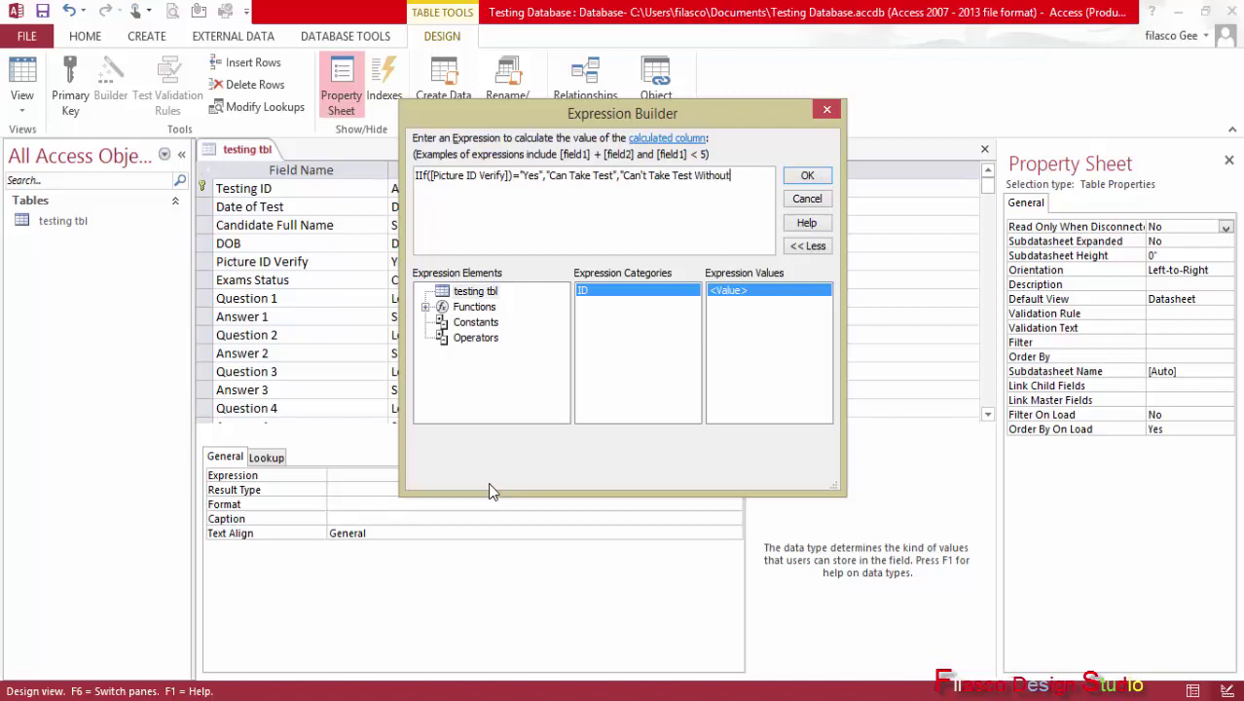
text( P)
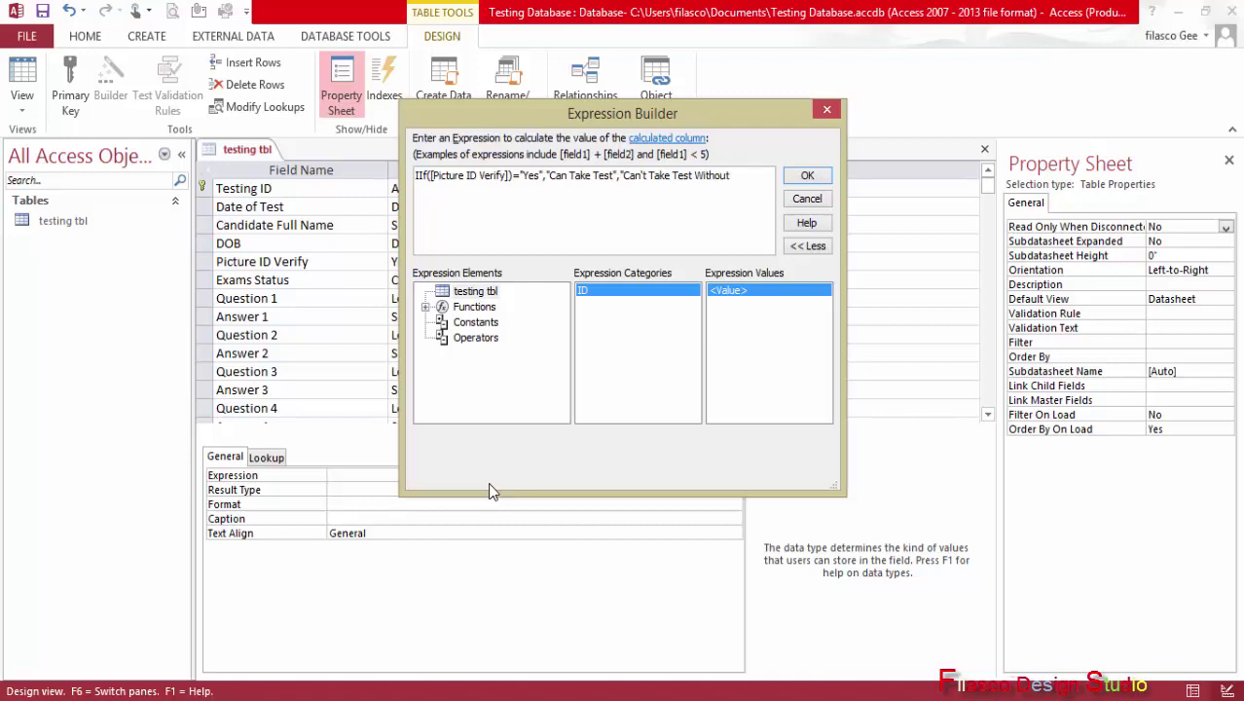
text(i)
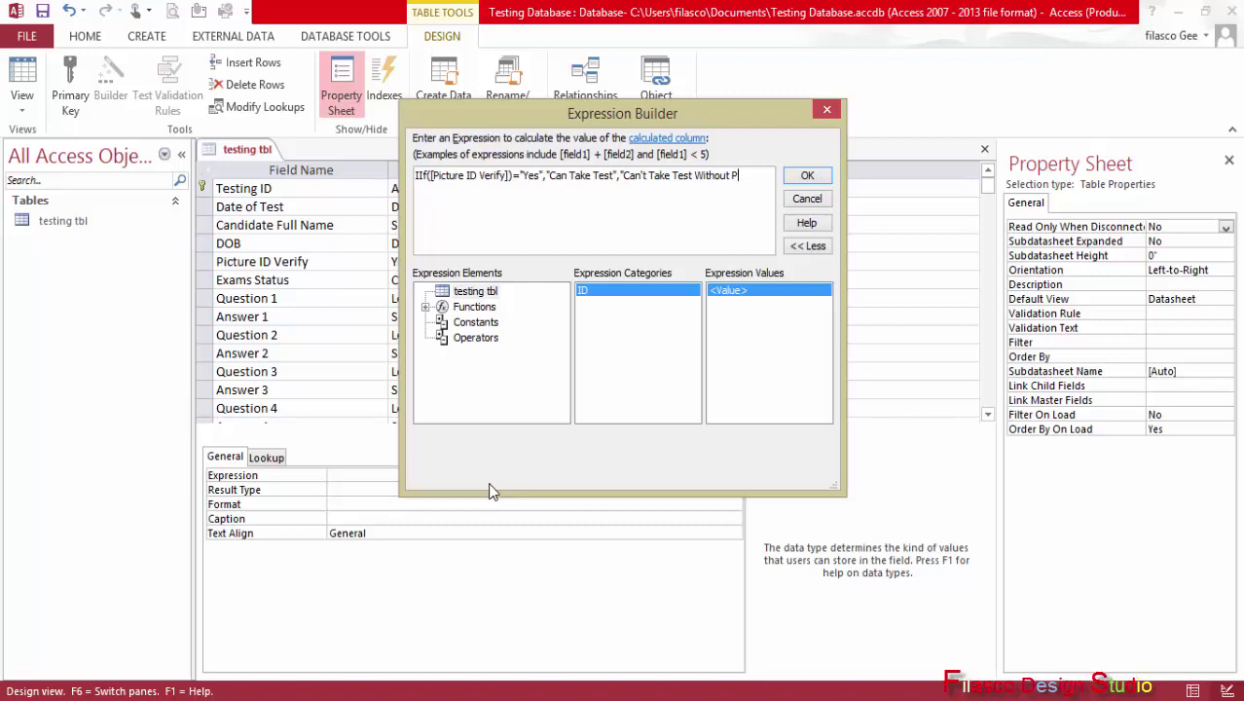
key(BackSpace)
key(BackSpace)
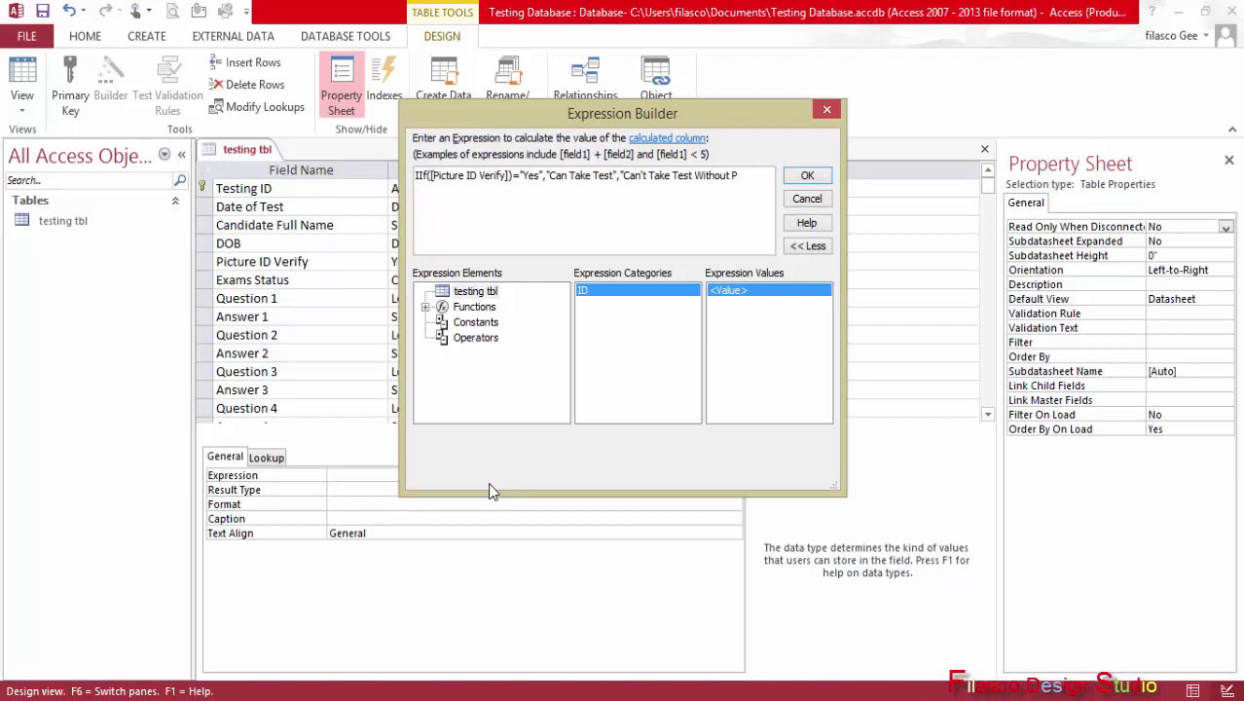
key(BackSpace)
key(BackSpace)
key(BackSpace)
key(BackSpace)
key(BackSpace)
key(BackSpace)
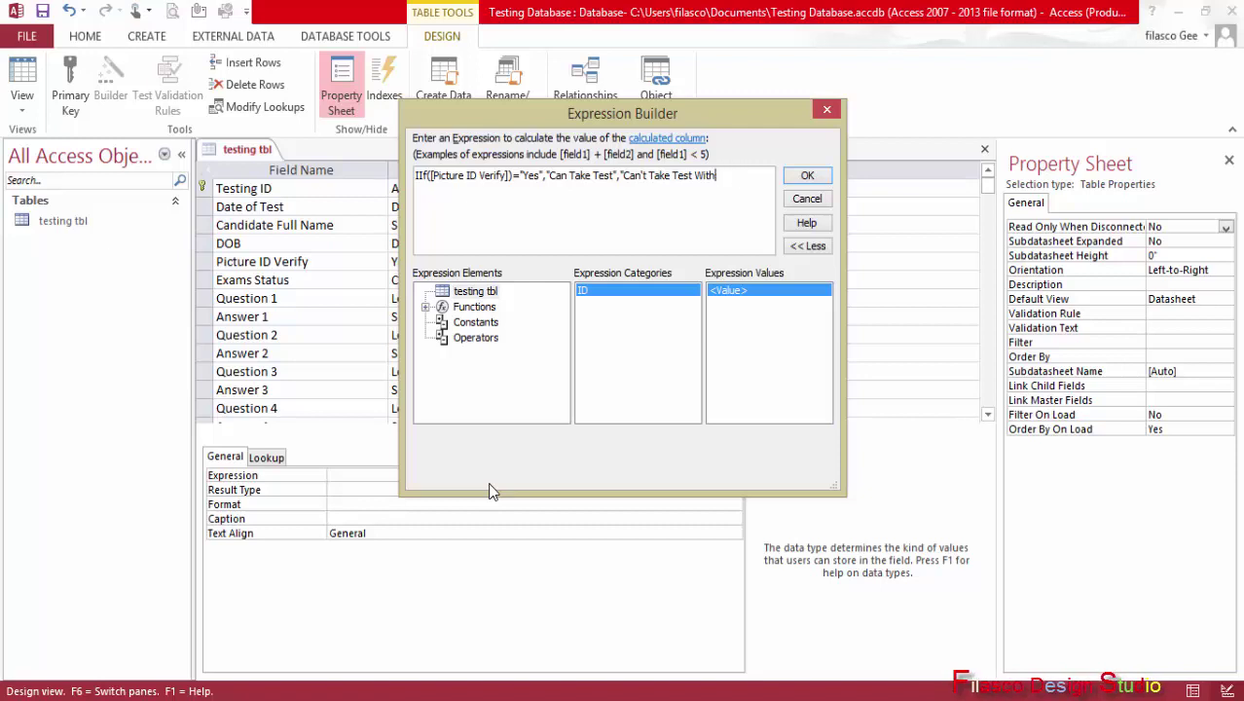
key(BackSpace)
key(BackSpace)
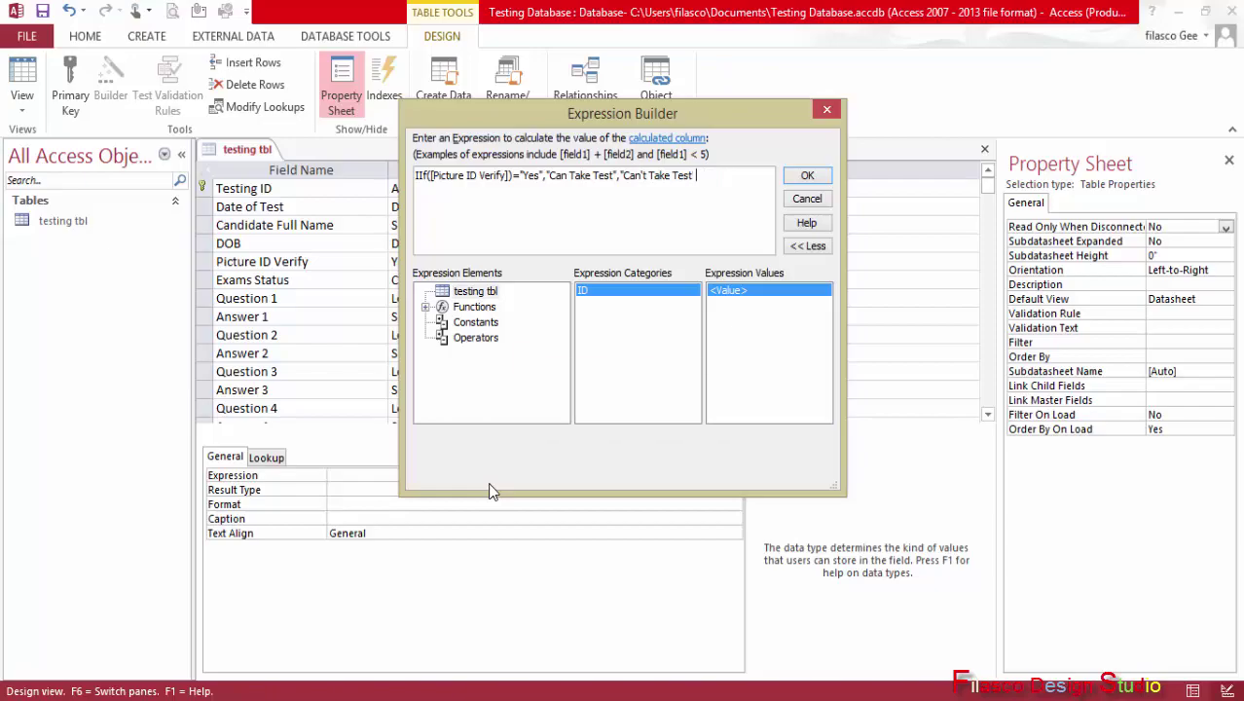